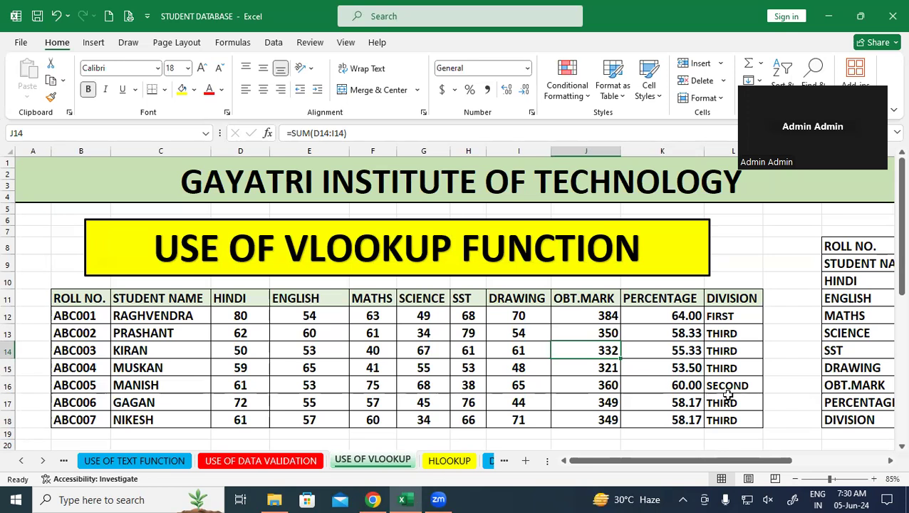
- Examine the student marks table's columns and the separate roll number lookup form beside it
click(723, 417)
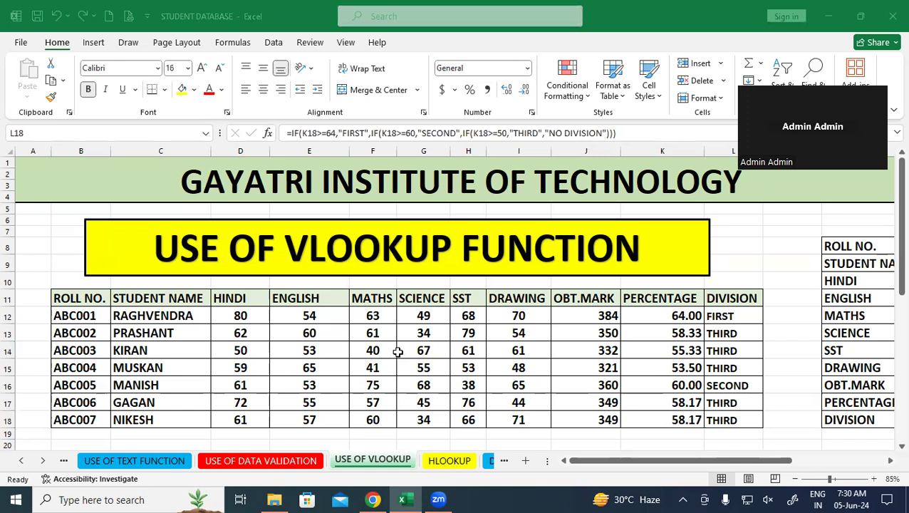
click(398, 351)
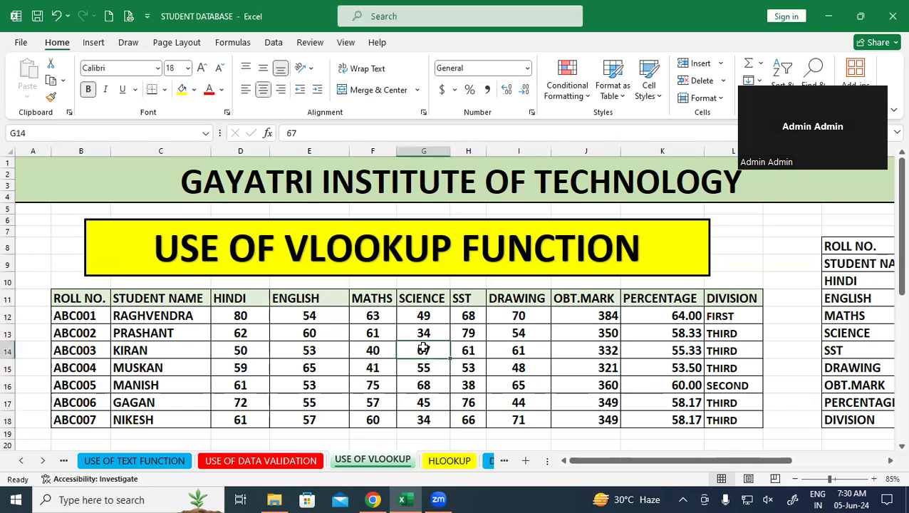
click(85, 315)
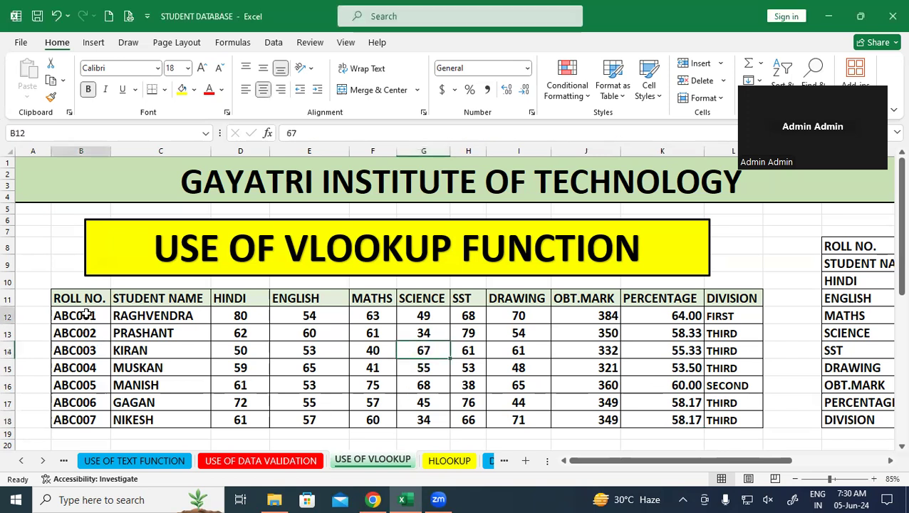
click(185, 314)
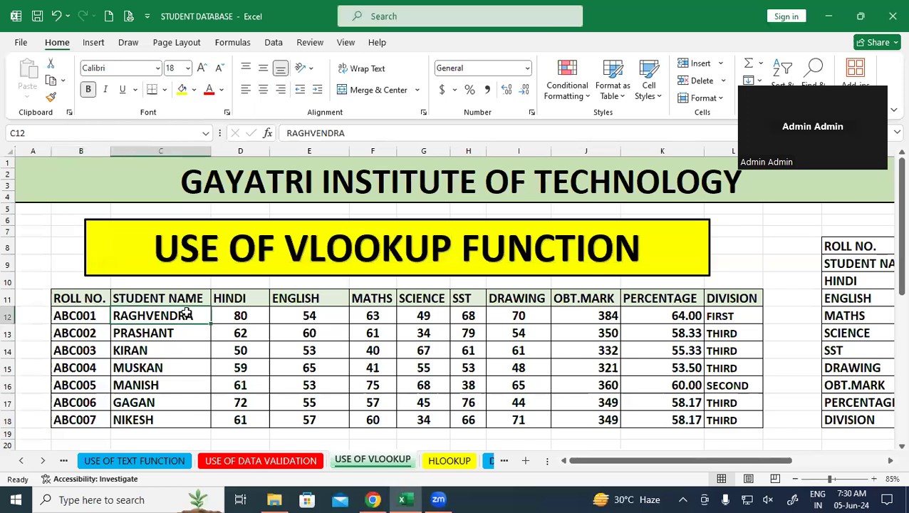
click(240, 298)
click(532, 298)
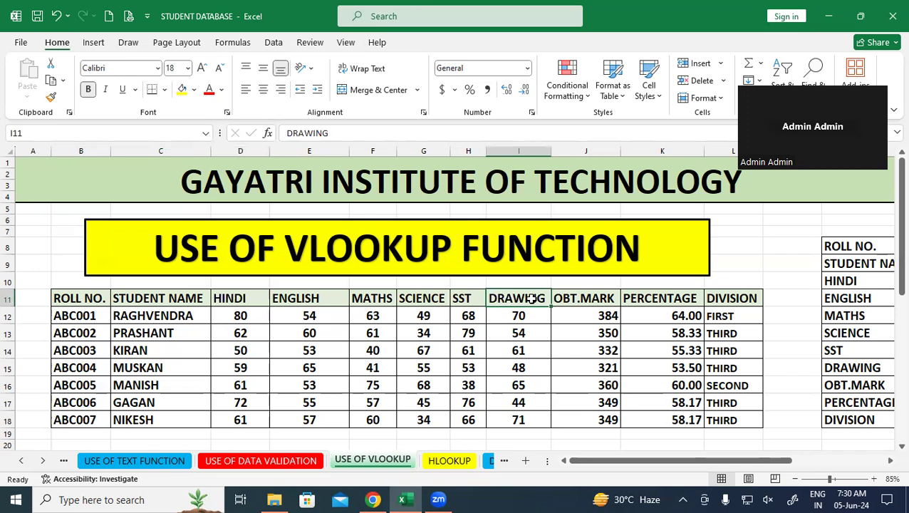
click(588, 312)
click(649, 302)
click(713, 301)
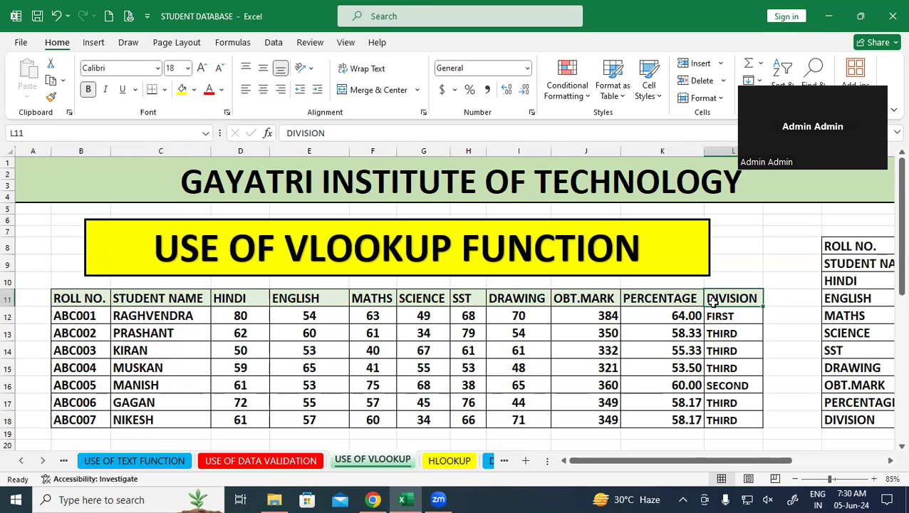
click(821, 370)
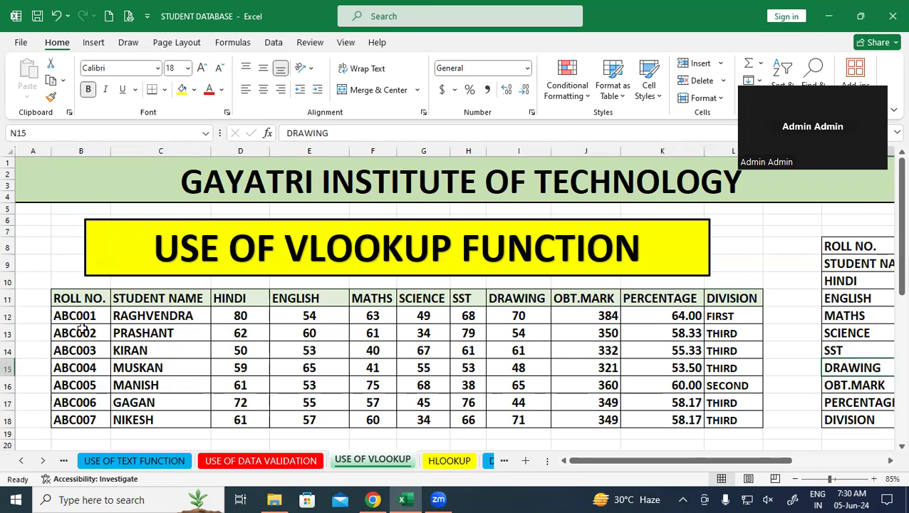
drag(80, 299, 675, 340)
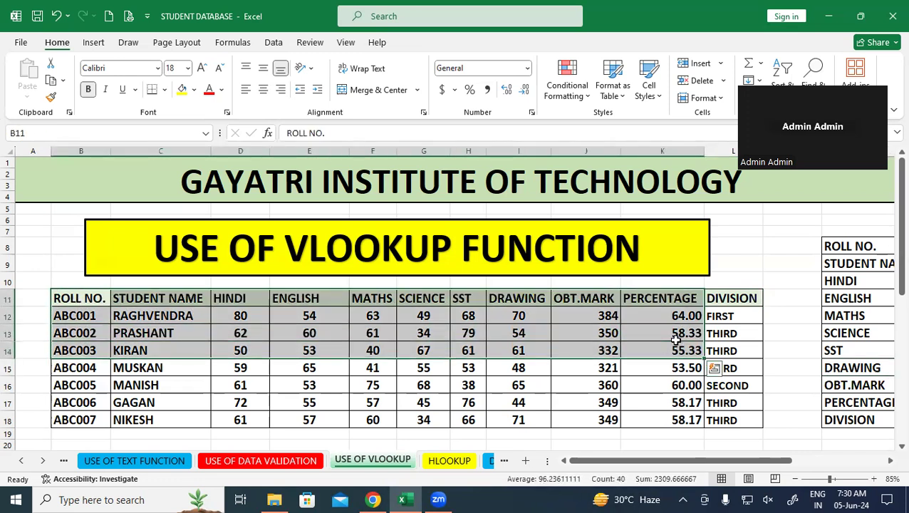
click(782, 399)
drag(841, 239, 849, 419)
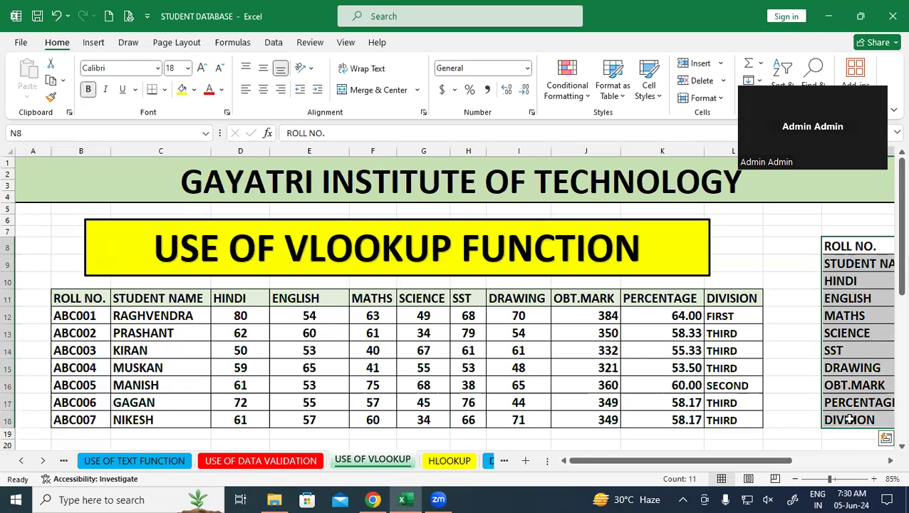
click(781, 326)
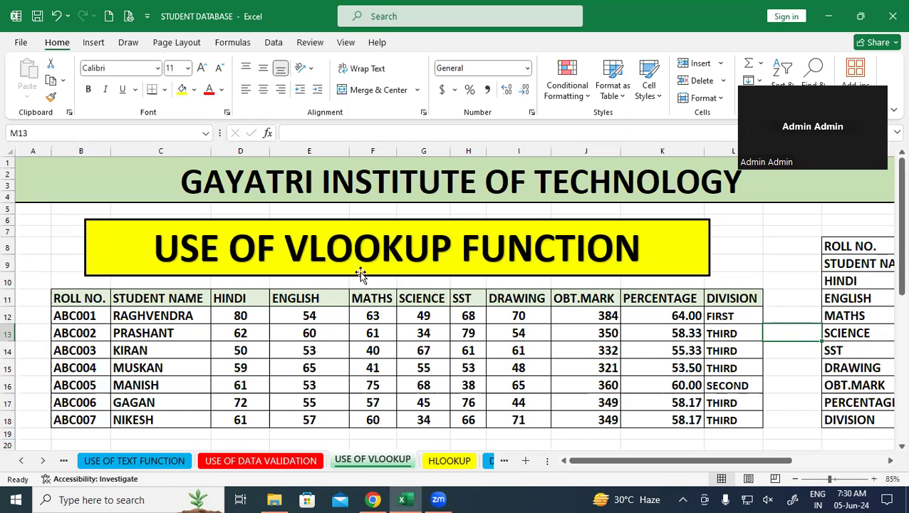
- Clear all the roll numbers under the ROLL NO. heading of the student table
drag(100, 317, 100, 430)
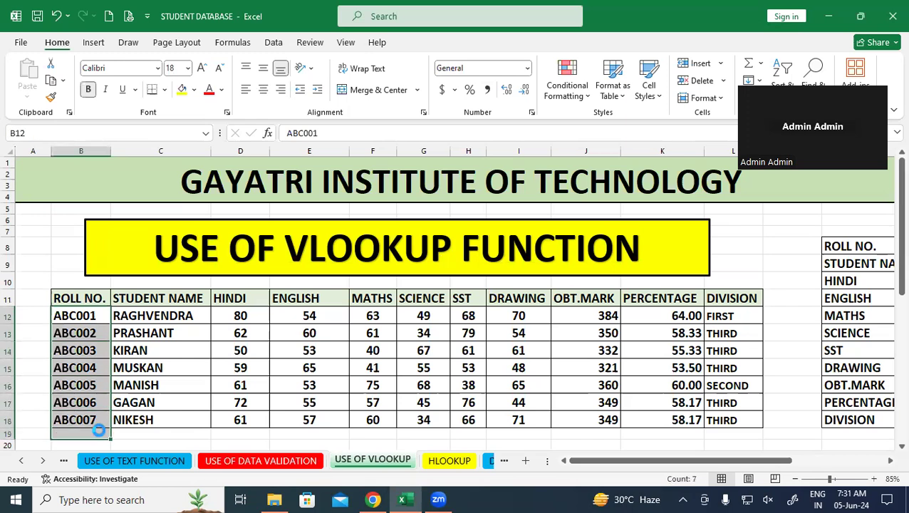
key(Delete)
click(205, 403)
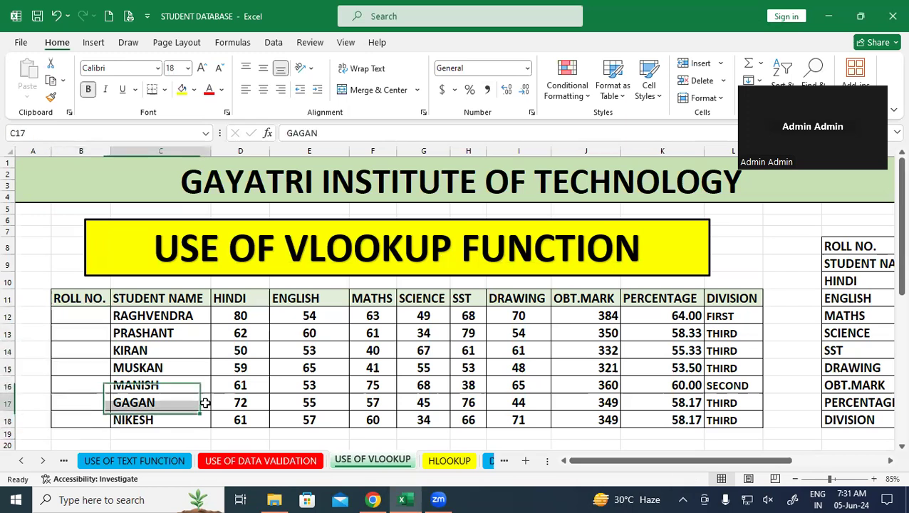
- Enter ABC001 in B12 and ABC002 in B13 as the first two roll numbers
click(83, 315)
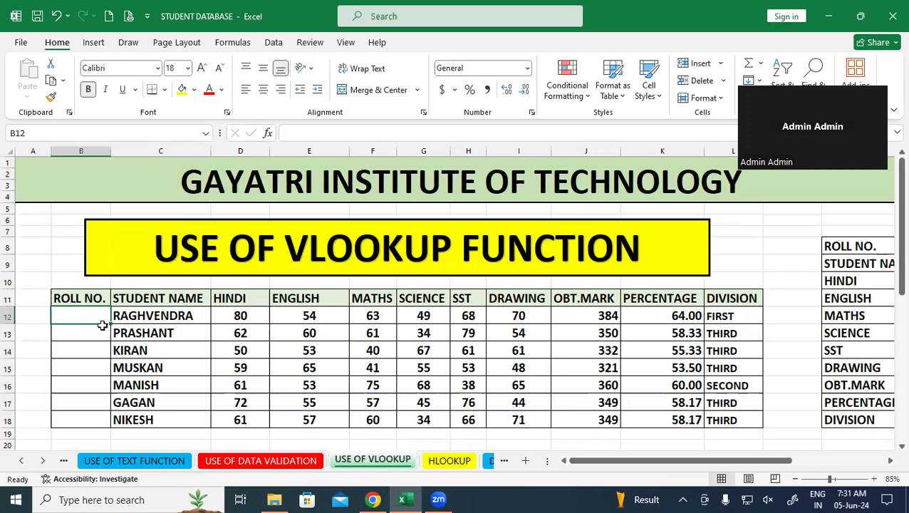
text(ABC001)
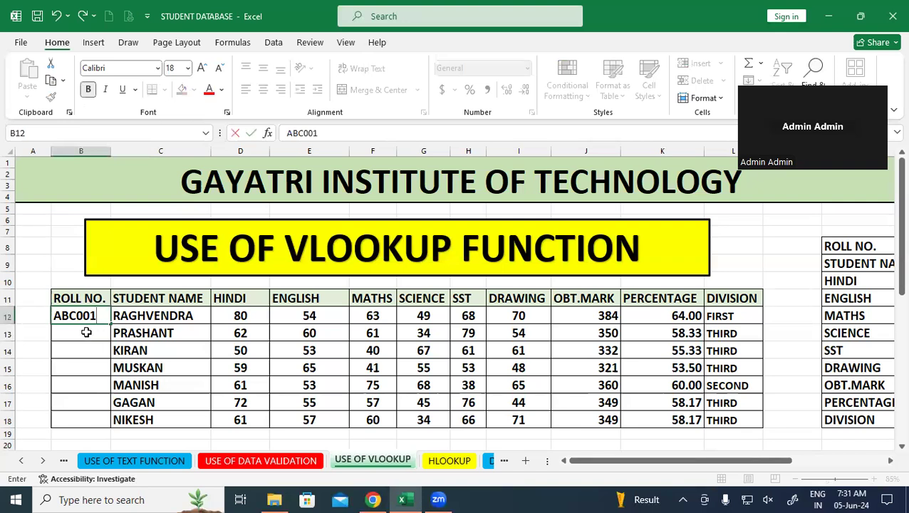
click(86, 332)
text(ABC0)
text(02)
click(178, 347)
- Extend the roll number series from B12:B13 down to B18, ending at ABC007
drag(99, 316, 105, 333)
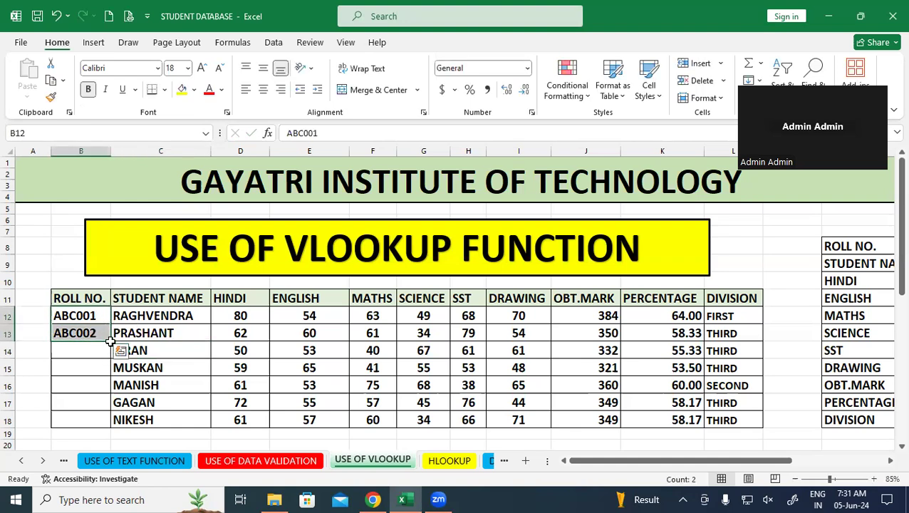
drag(111, 341, 104, 430)
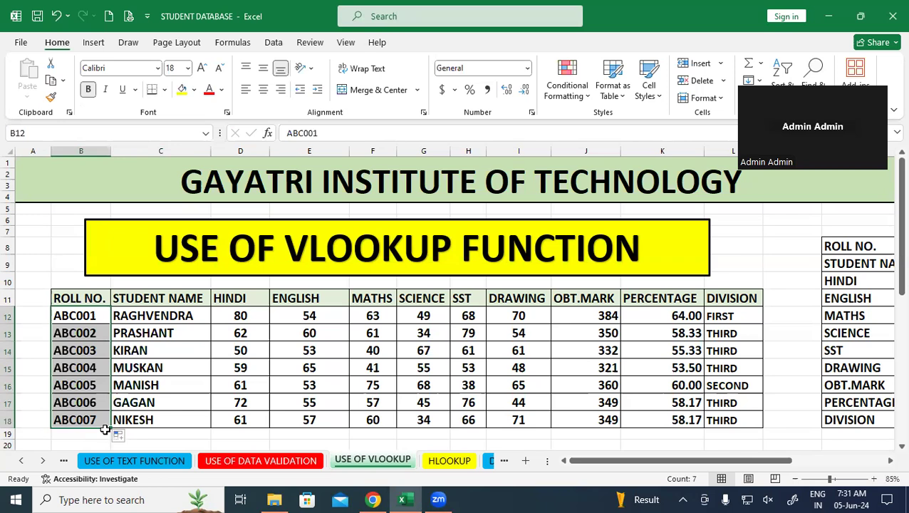
click(222, 440)
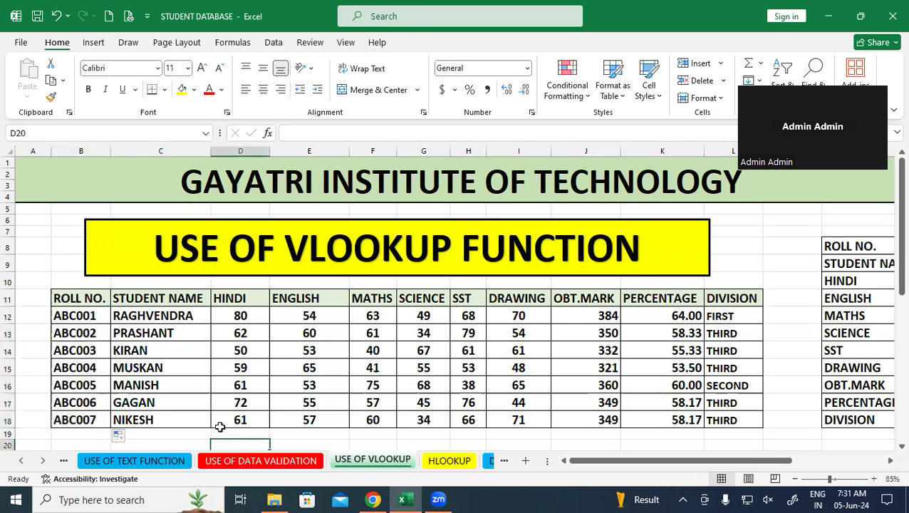
- Review the student table's subject marks, the total, percentage and division formulas, and the matching field labels in the lookup form
drag(165, 319, 708, 419)
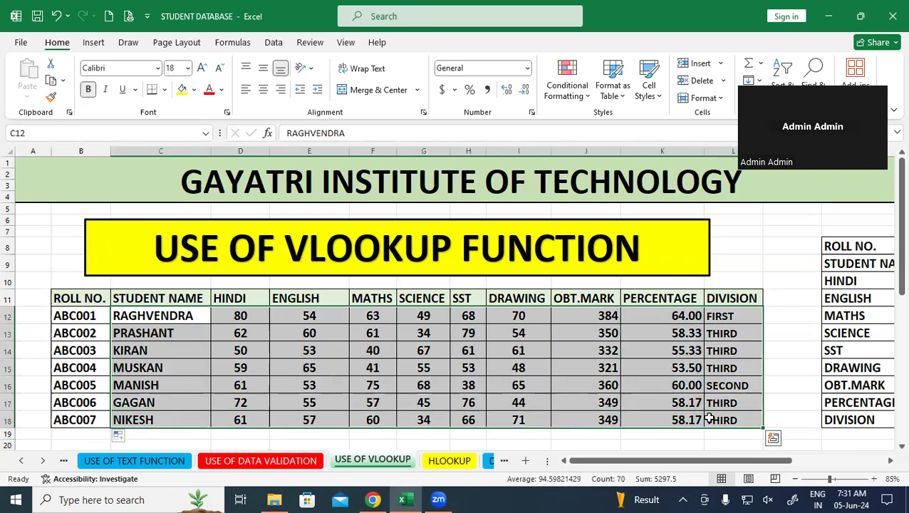
click(772, 400)
drag(240, 318, 511, 420)
drag(588, 329, 582, 420)
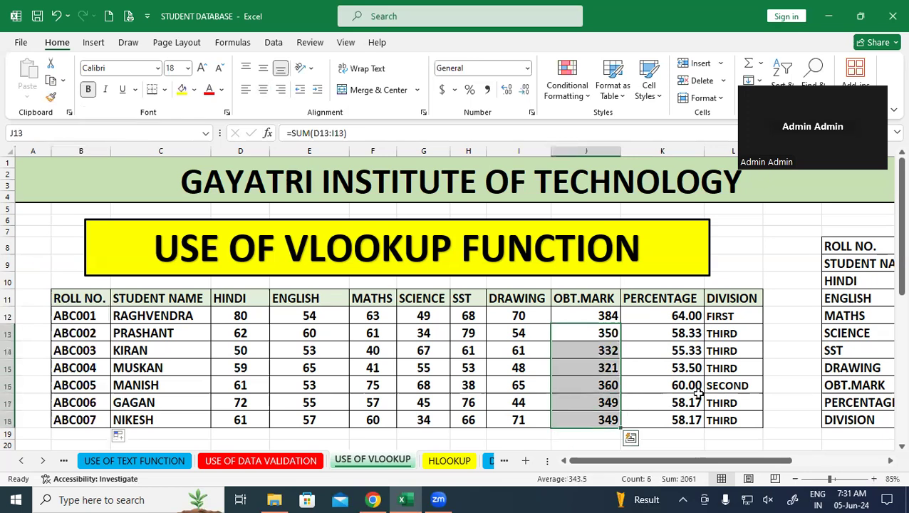
click(694, 399)
drag(680, 316, 680, 406)
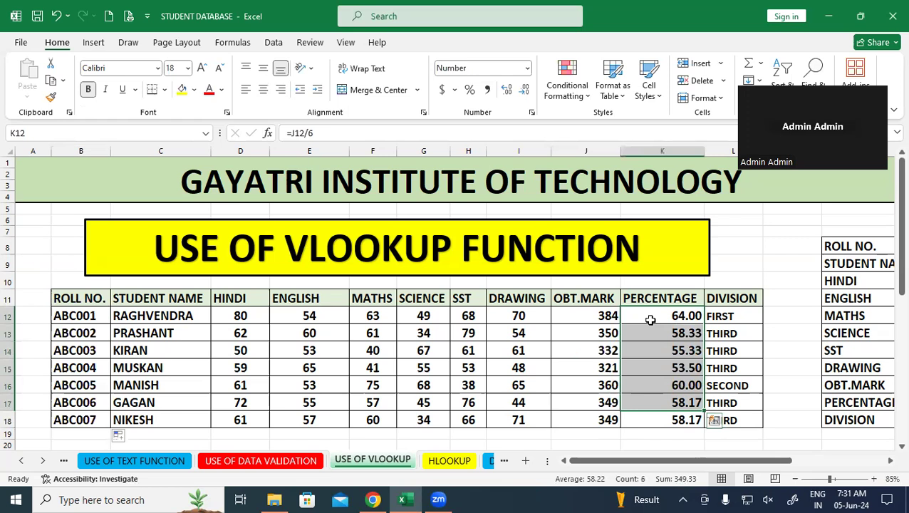
click(752, 313)
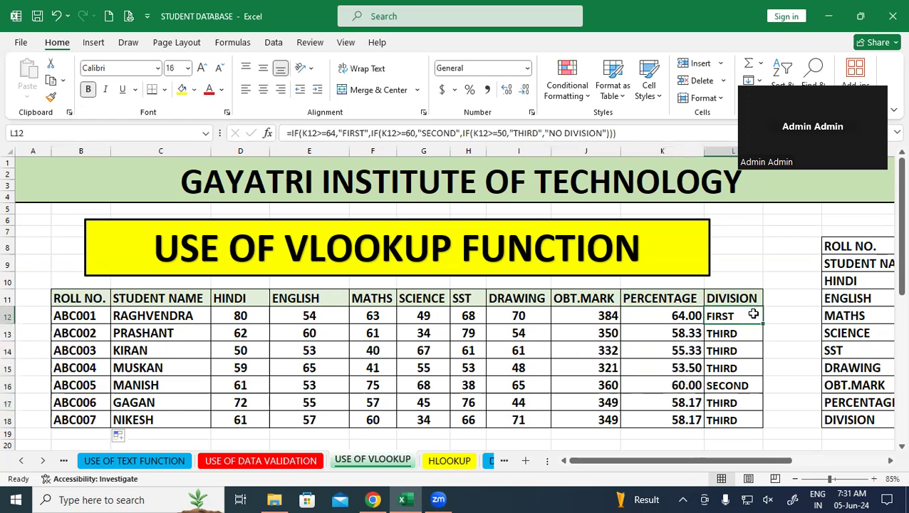
click(792, 349)
click(889, 460)
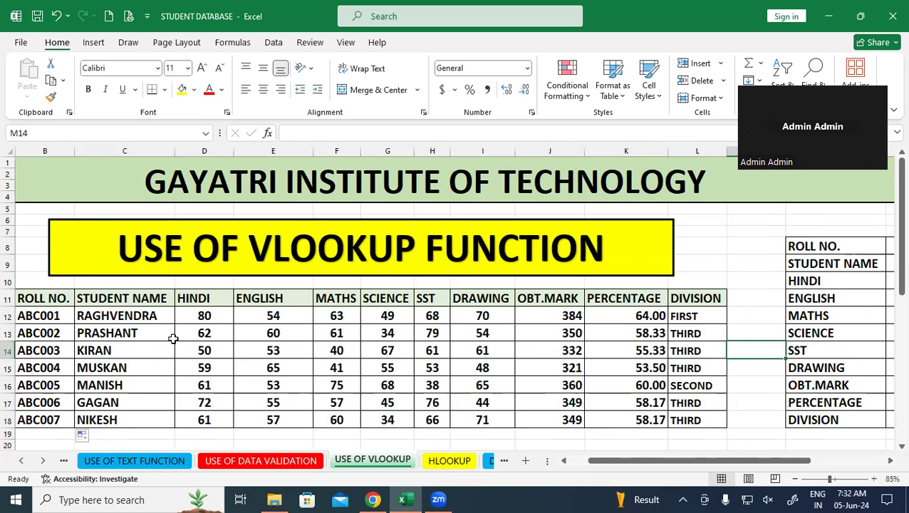
drag(180, 297, 284, 317)
drag(391, 365, 491, 371)
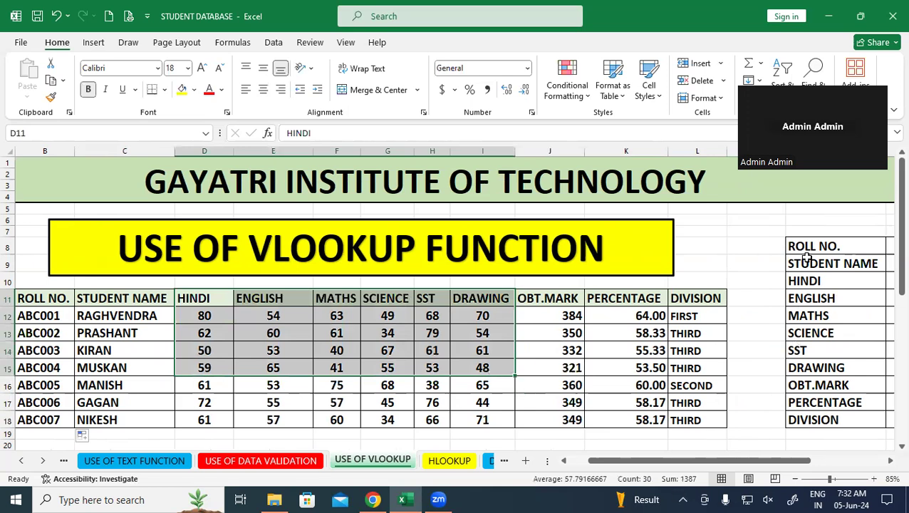
drag(805, 249, 804, 367)
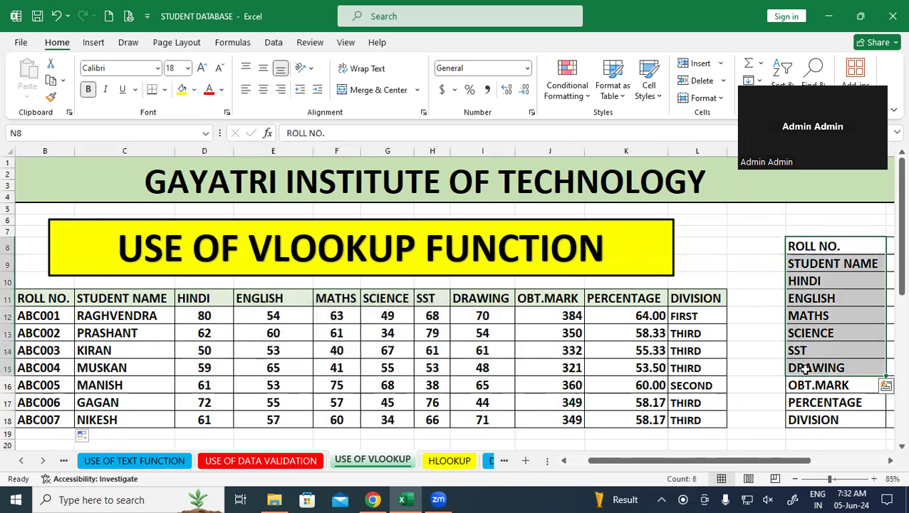
click(740, 242)
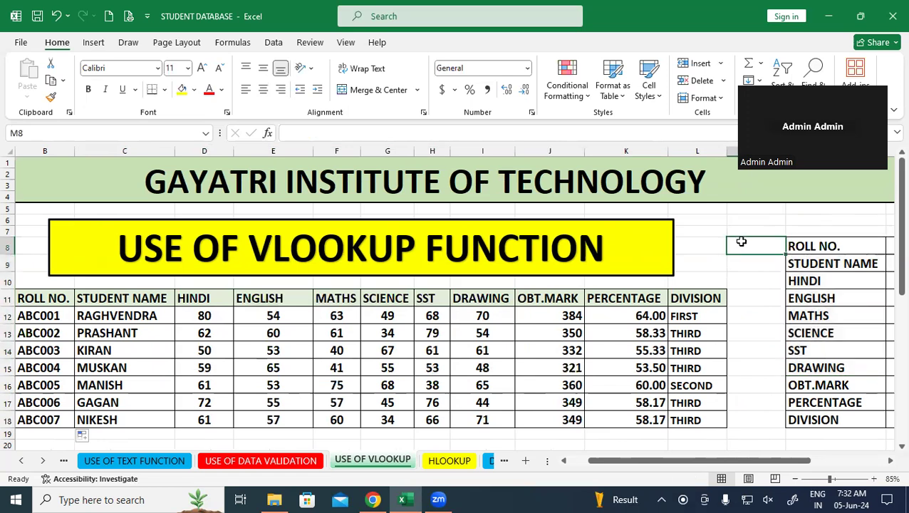
- Copy roll number ABC001 from B12 into the lookup form's ROLL NO. cell O8
click(65, 315)
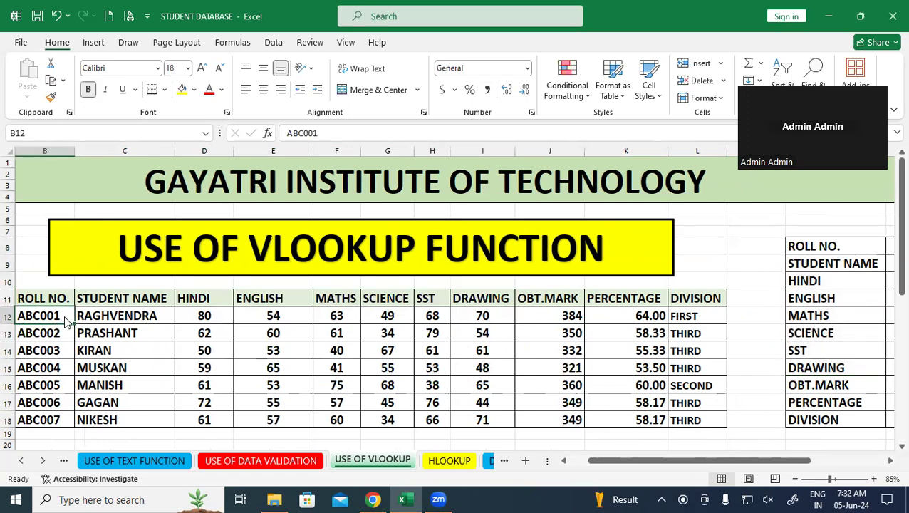
right_click(65, 316)
click(125, 125)
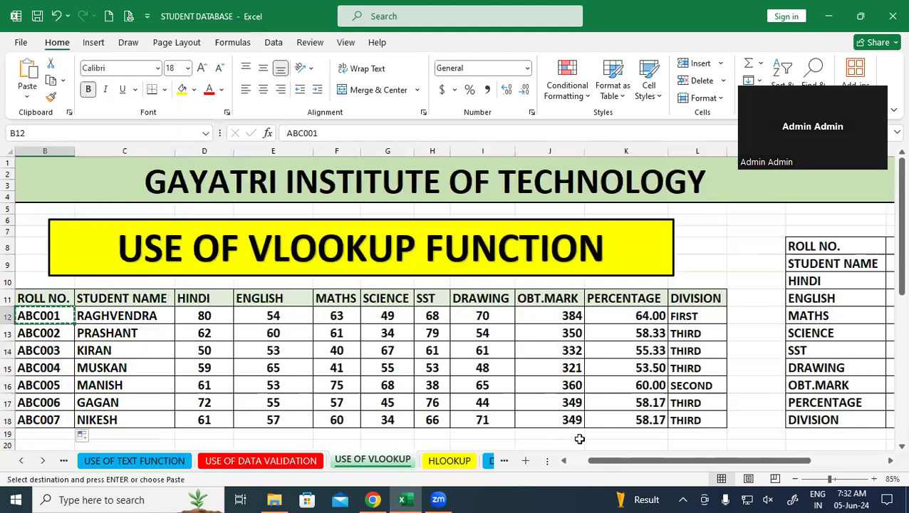
drag(627, 460, 683, 460)
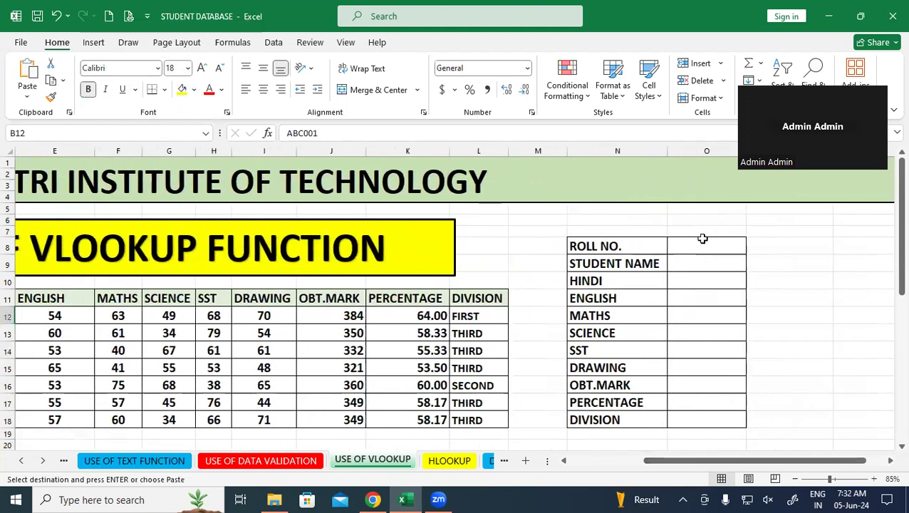
click(702, 240)
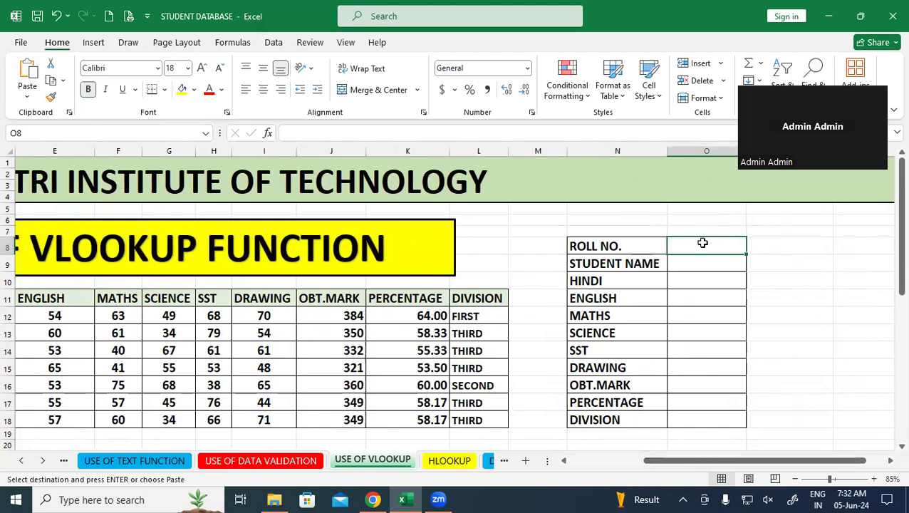
text(ABC001)
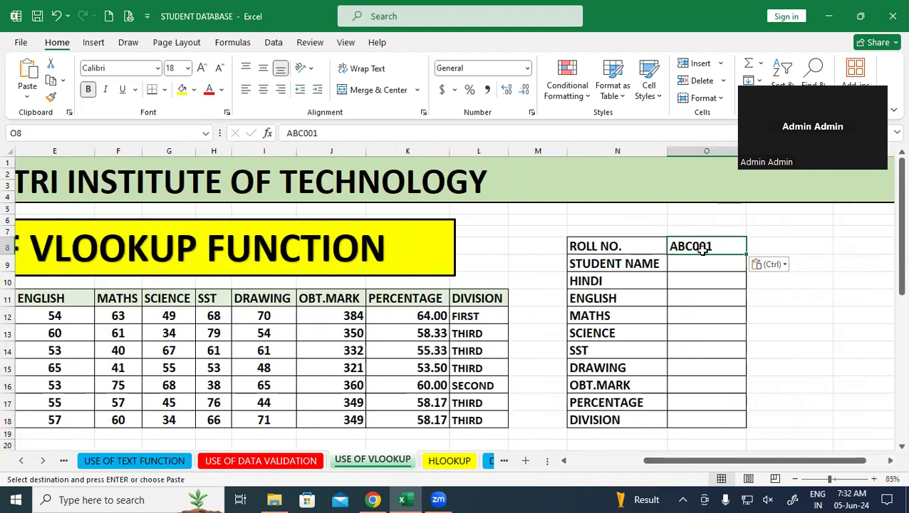
click(803, 353)
- Start a VLOOKUP formula in the STUDENT NAME cell O9 with lookup value O8 and table array B11:L18
drag(760, 463, 734, 458)
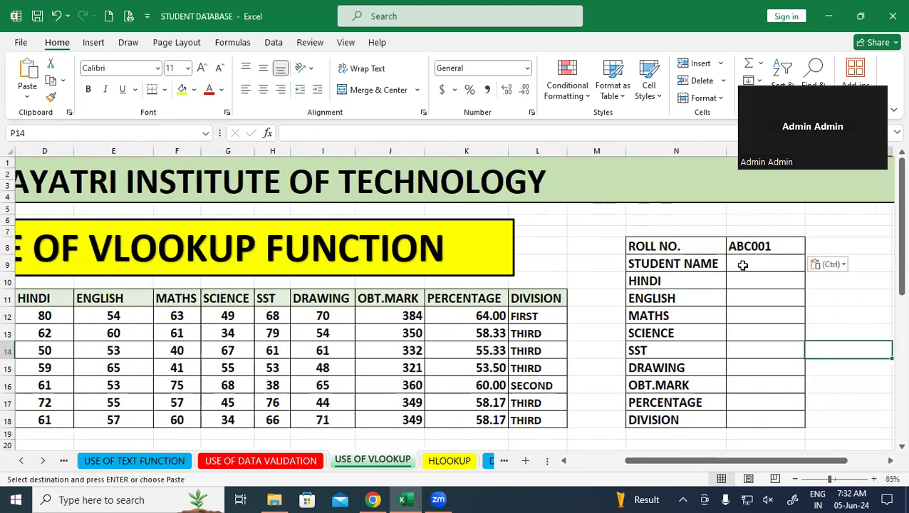
click(742, 265)
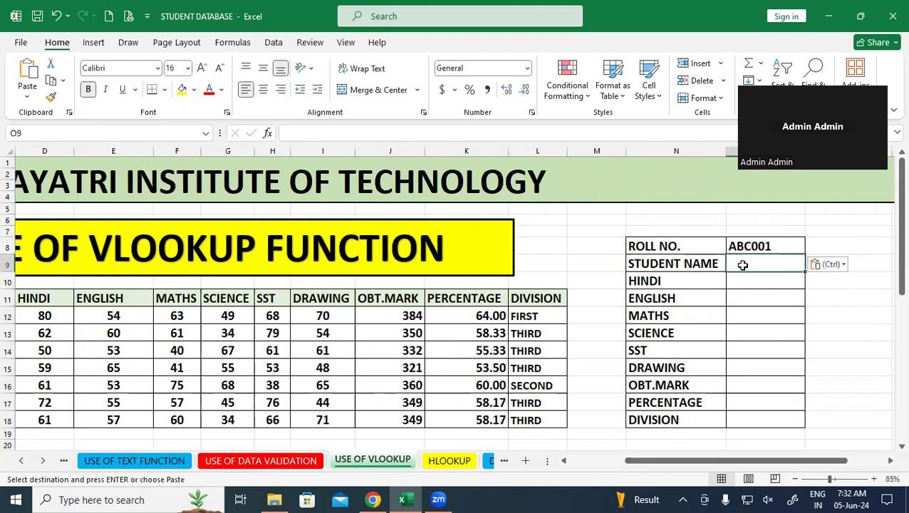
key(Escape)
text(=VLOOKUP()
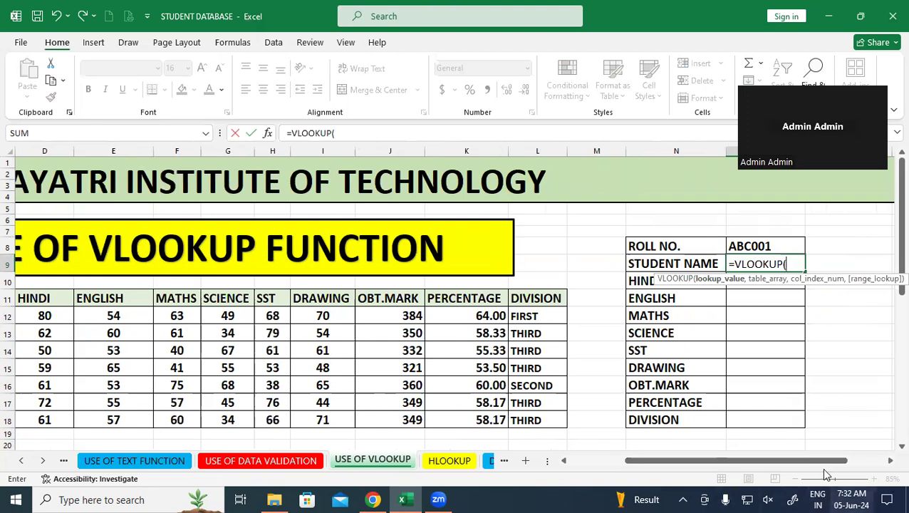
click(769, 245)
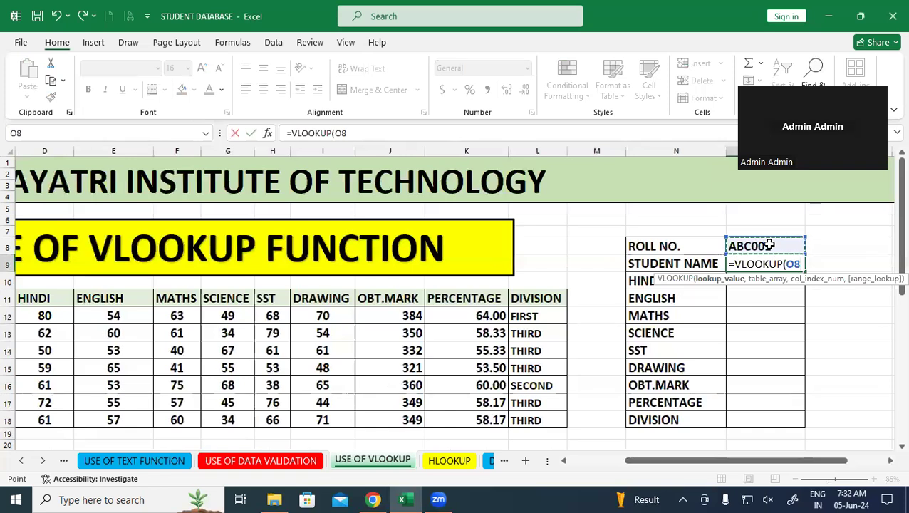
text(,)
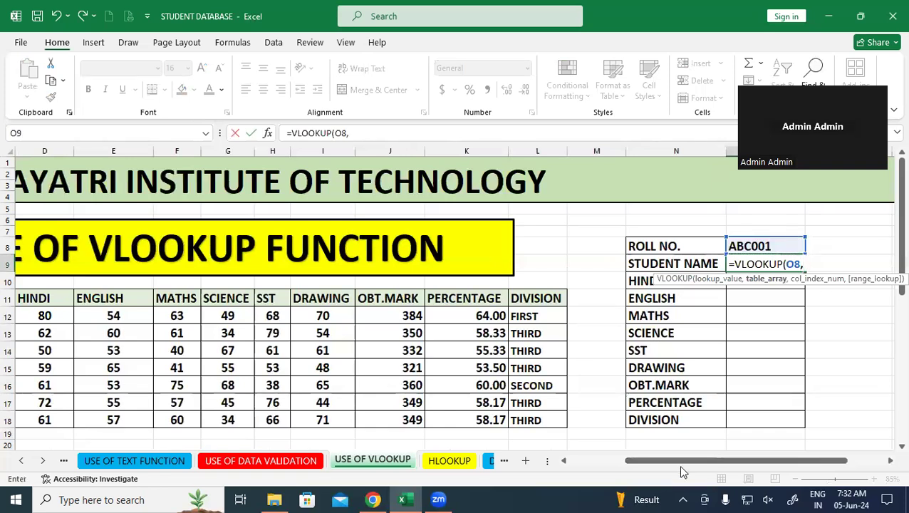
drag(670, 461, 633, 462)
drag(56, 300, 713, 422)
drag(694, 461, 769, 461)
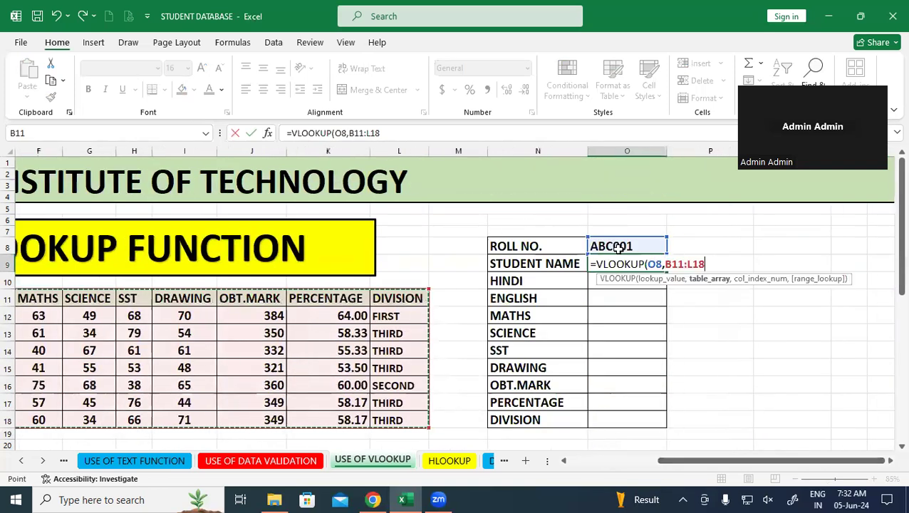
- Complete the STUDENT NAME formula in O9 with column index 2 and range lookup 0
text(,)
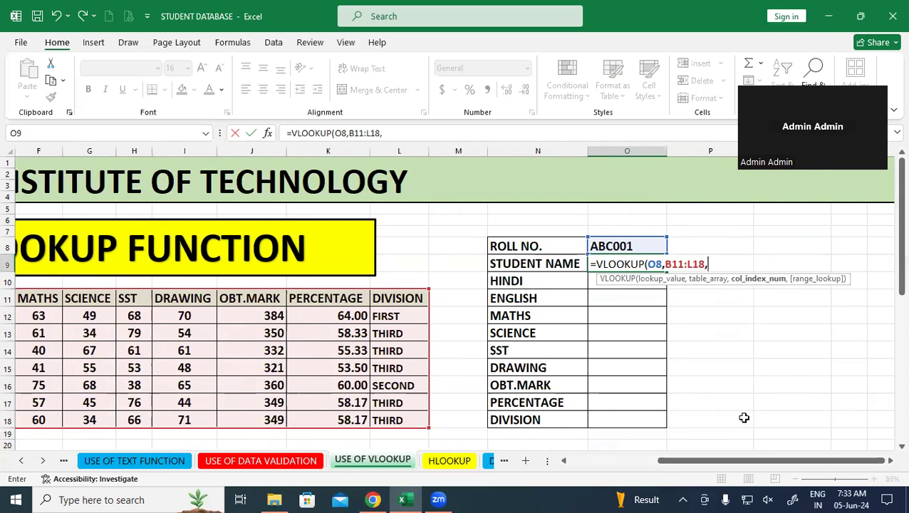
drag(749, 461, 680, 461)
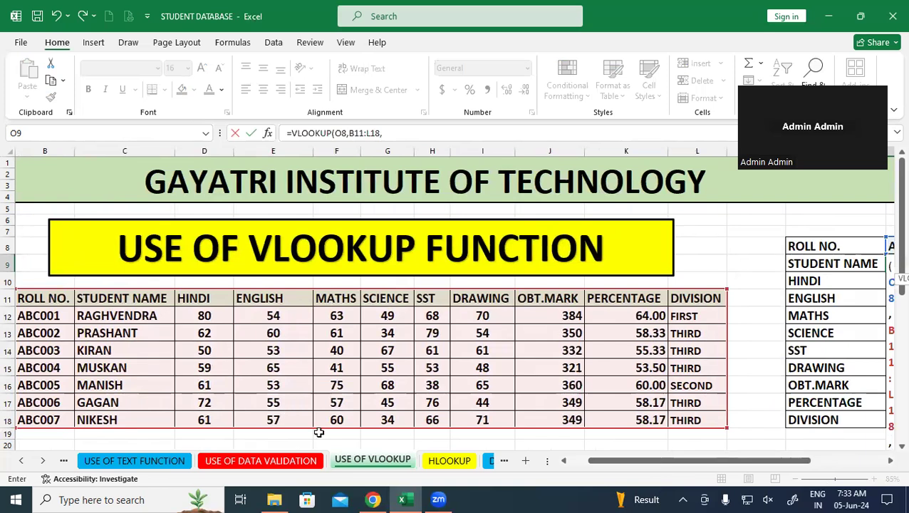
drag(609, 462, 720, 464)
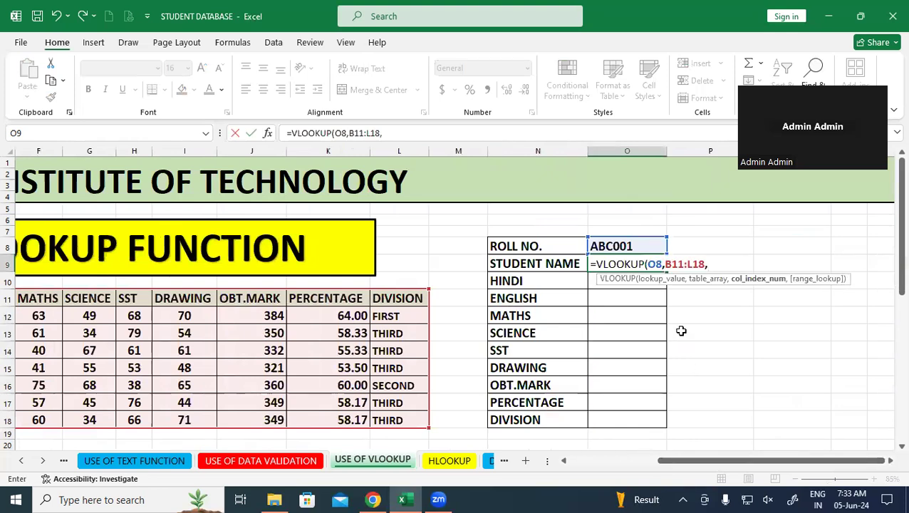
text(2,)
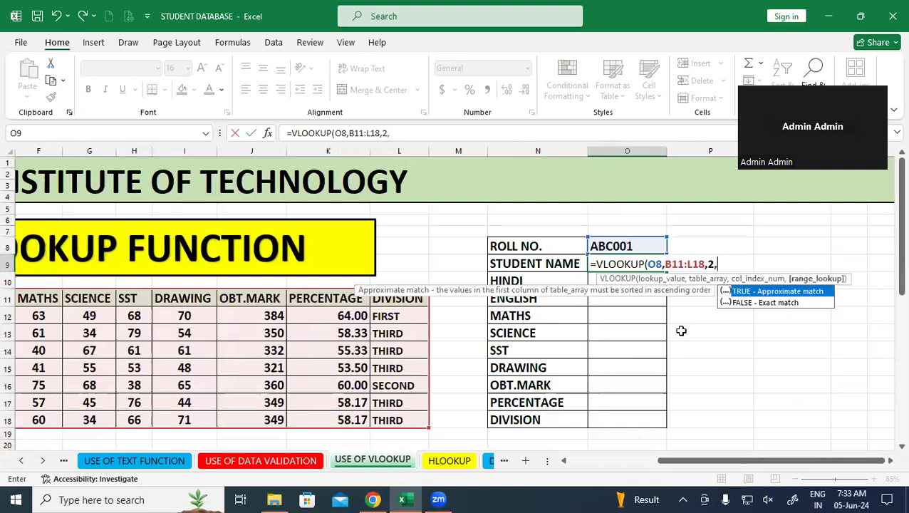
text(0)
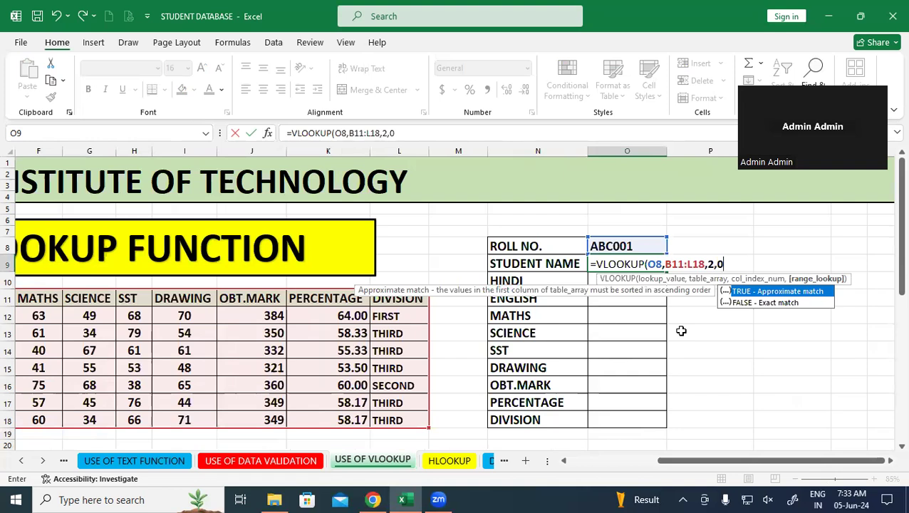
text())
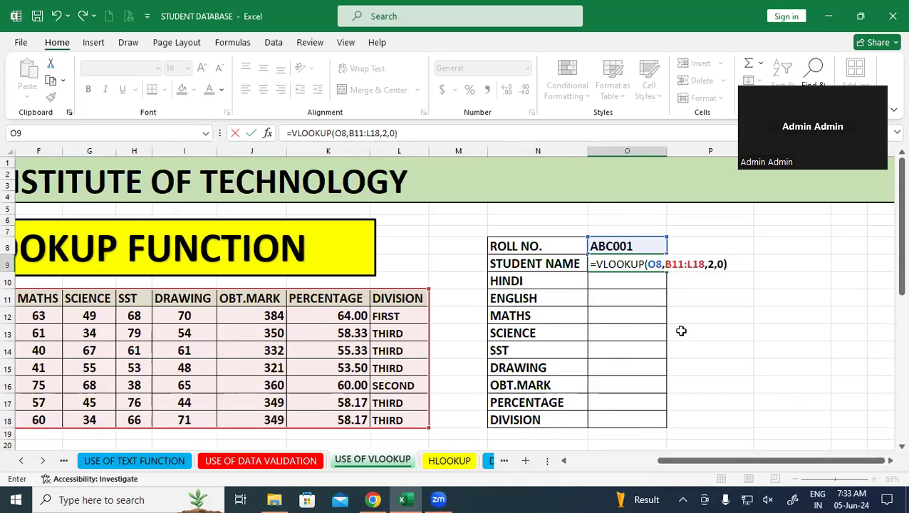
key(Return)
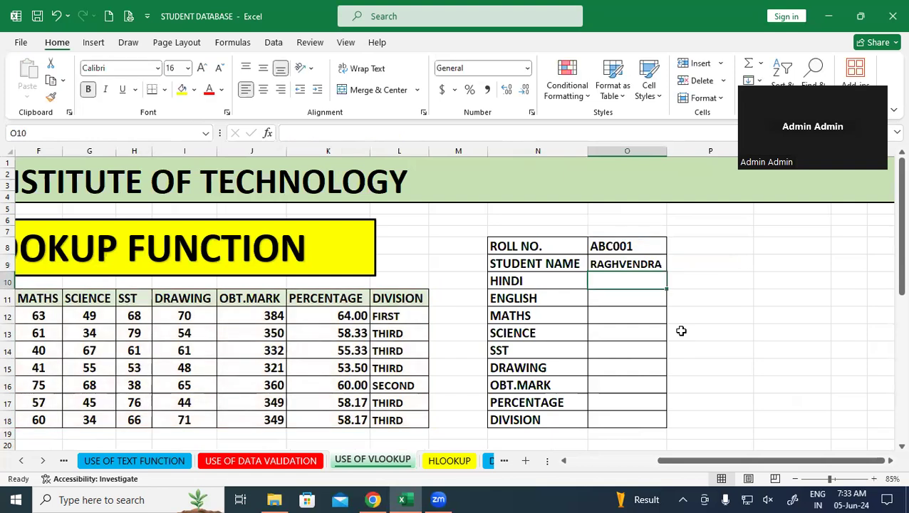
- Start a VLOOKUP formula in the HINDI cell O10 with lookup value O8 and table array B11:L18
drag(726, 460, 704, 488)
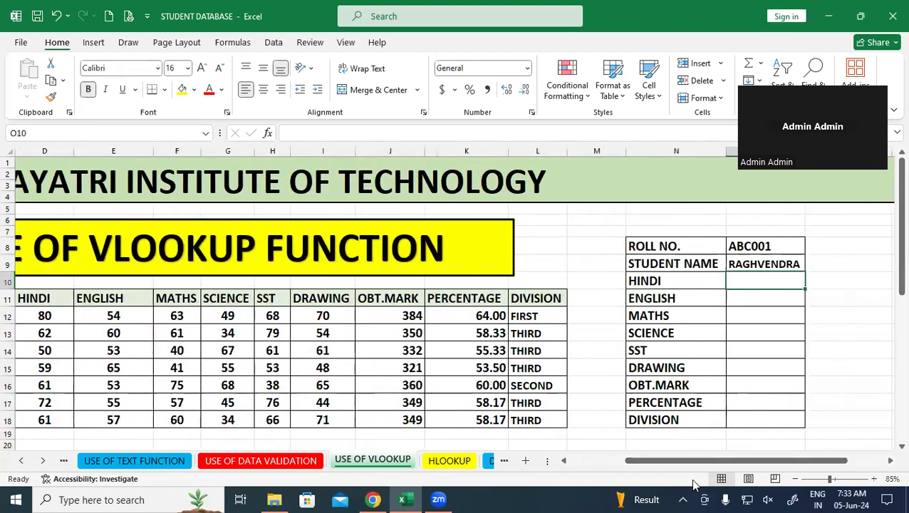
click(738, 363)
click(774, 276)
text(=)
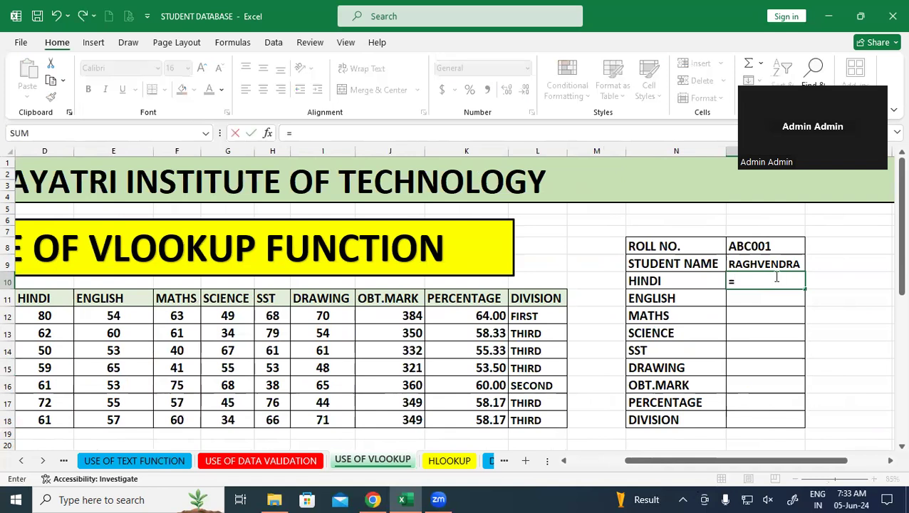
text(VLOO)
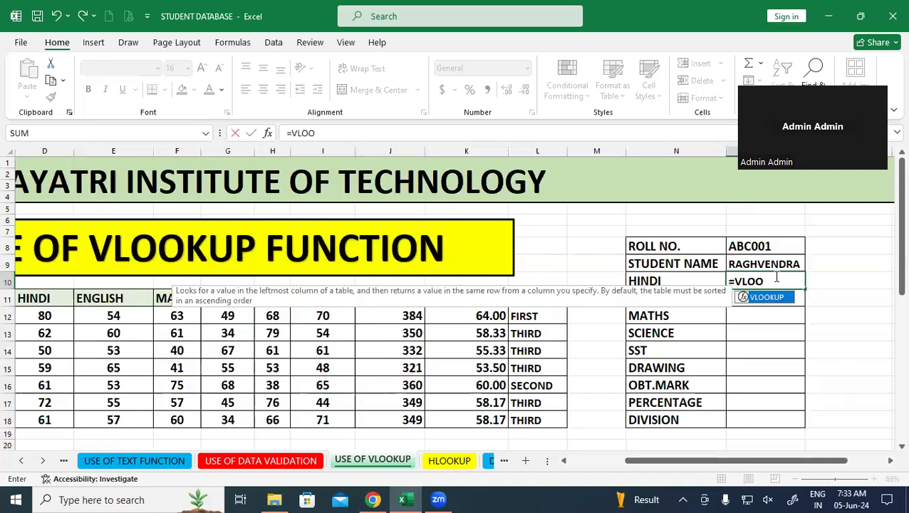
key(Tab)
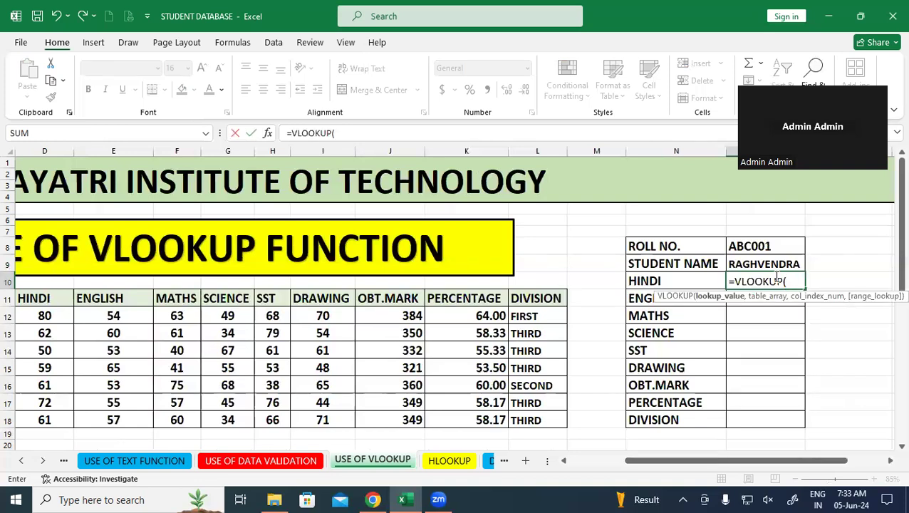
click(773, 246)
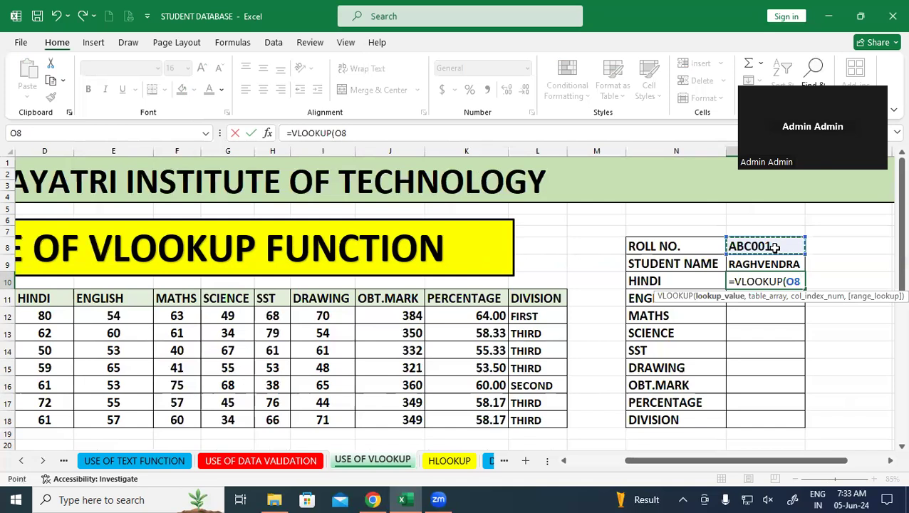
text(,)
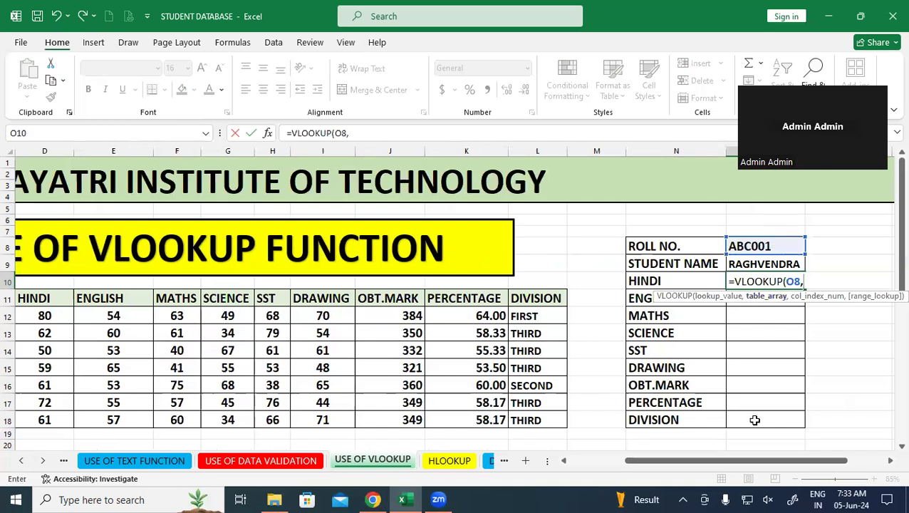
drag(737, 460, 680, 460)
drag(80, 297, 724, 420)
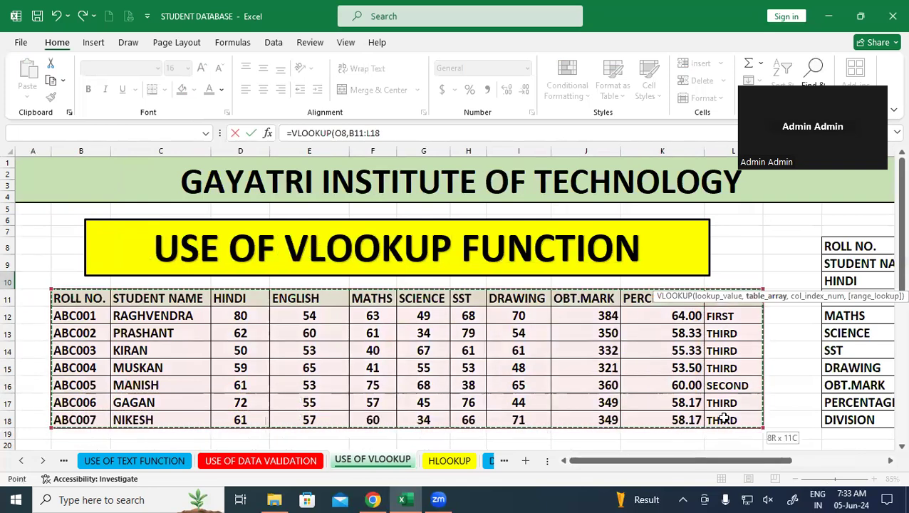
drag(715, 460, 807, 460)
- Complete the HINDI formula in O10 with column index 3 and range lookup 0
text(,)
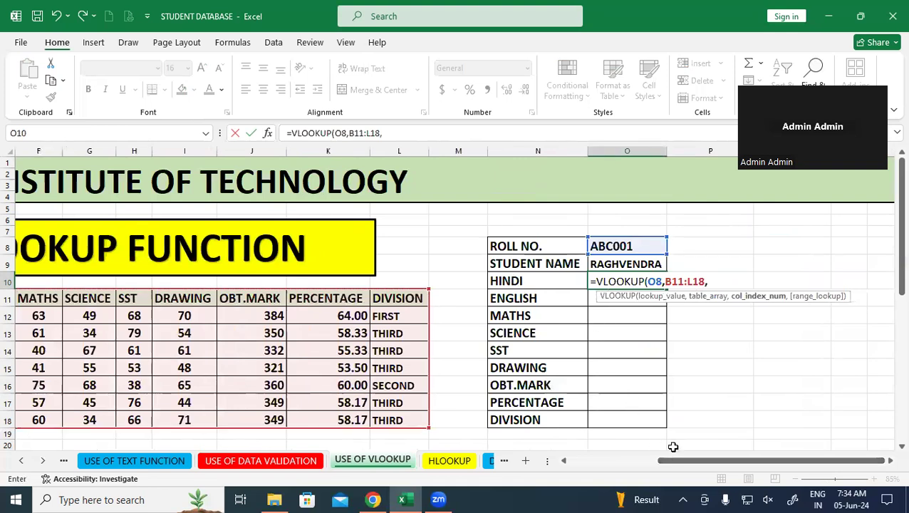
drag(679, 461, 611, 466)
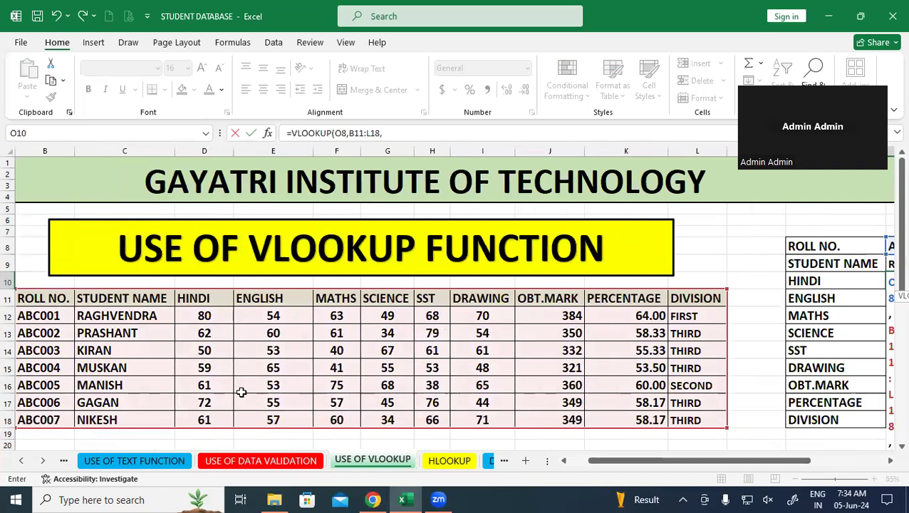
drag(698, 461, 829, 459)
text(3,0)
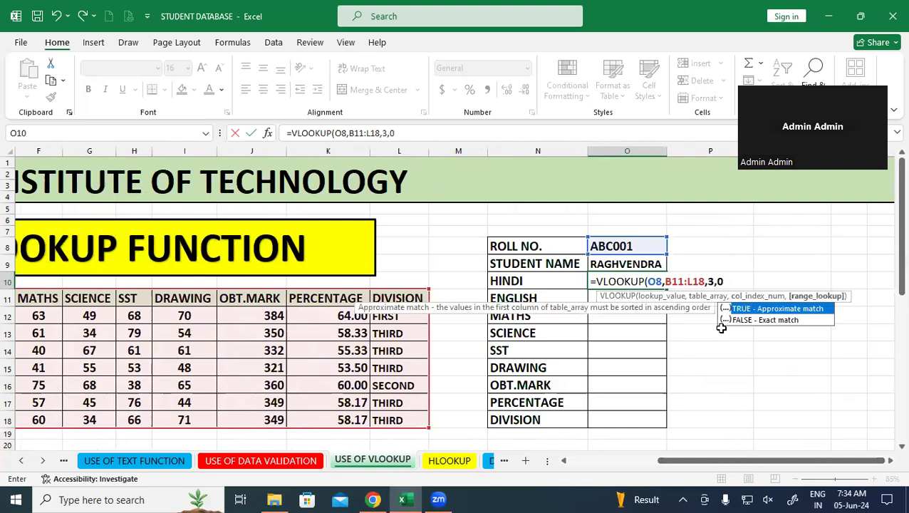
text())
key(Return)
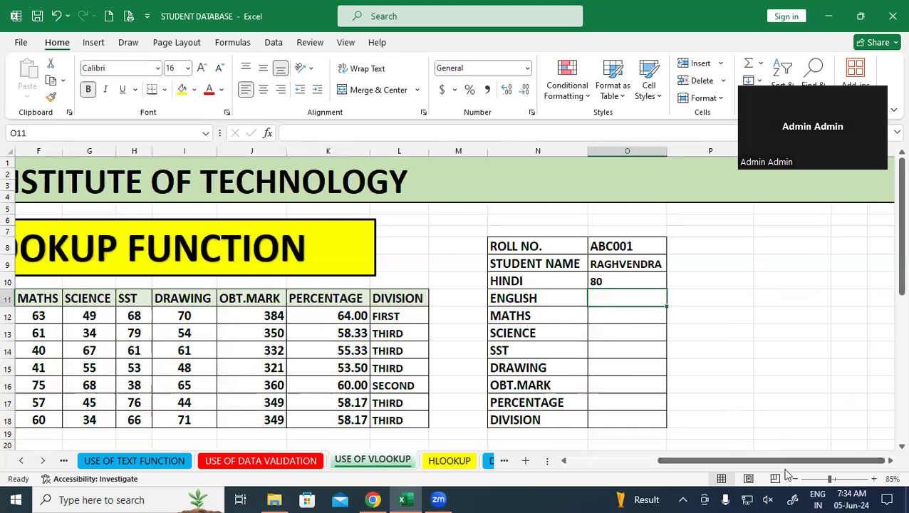
- Try to fill the HINDI formula from O10 down to O18, and clear the copies in O11:O18
drag(792, 463, 766, 468)
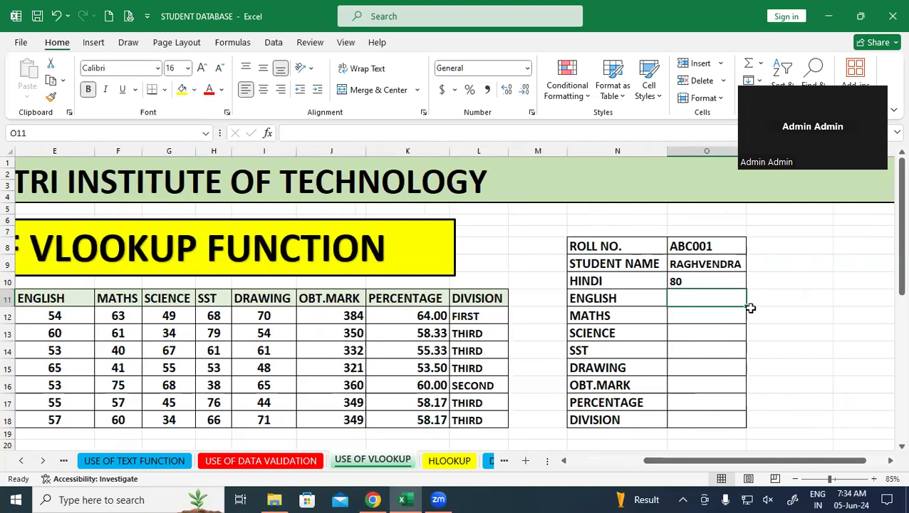
click(716, 285)
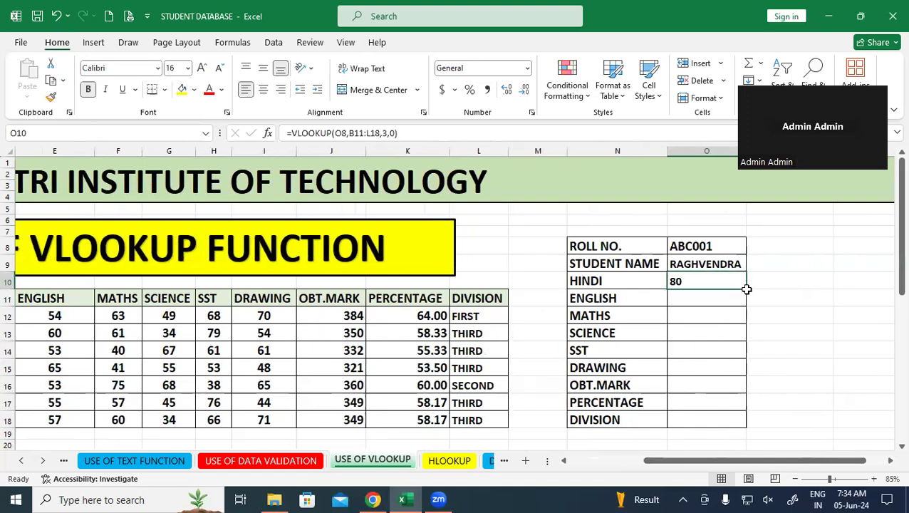
double_click(745, 287)
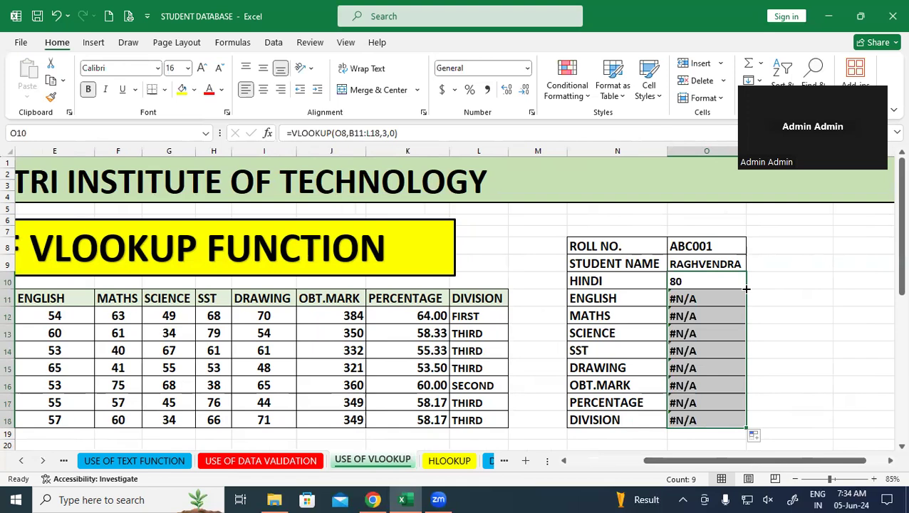
click(799, 321)
drag(713, 301, 716, 420)
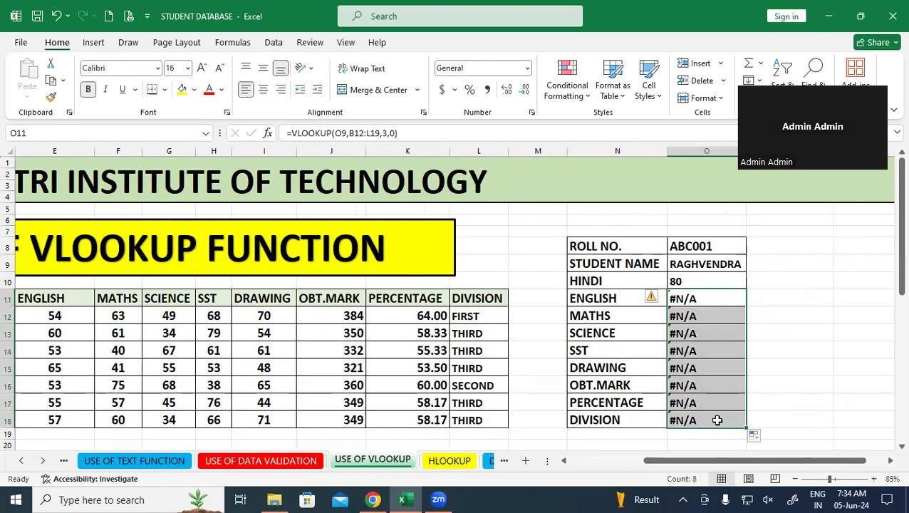
key(Delete)
click(760, 329)
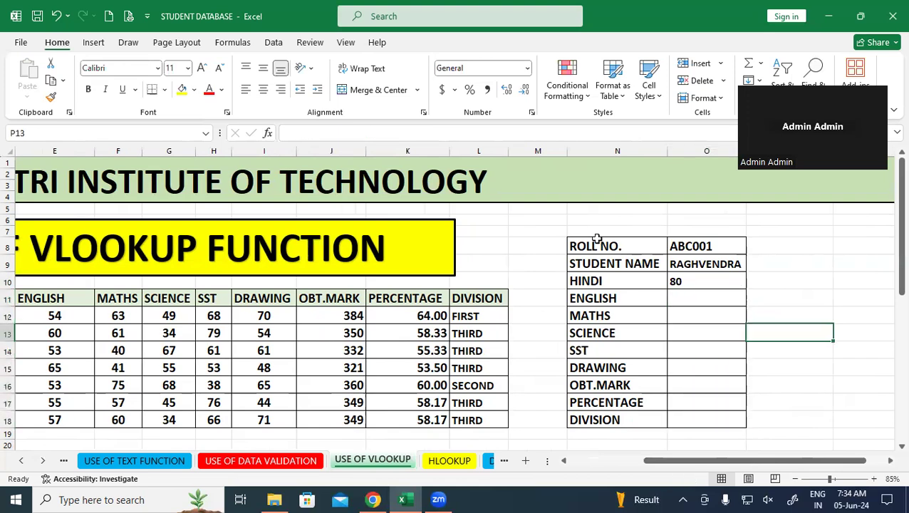
- Compare the vertical field labels in the lookup form with the horizontal layout of the student table's marks
click(594, 246)
drag(609, 281, 617, 352)
drag(114, 320, 280, 350)
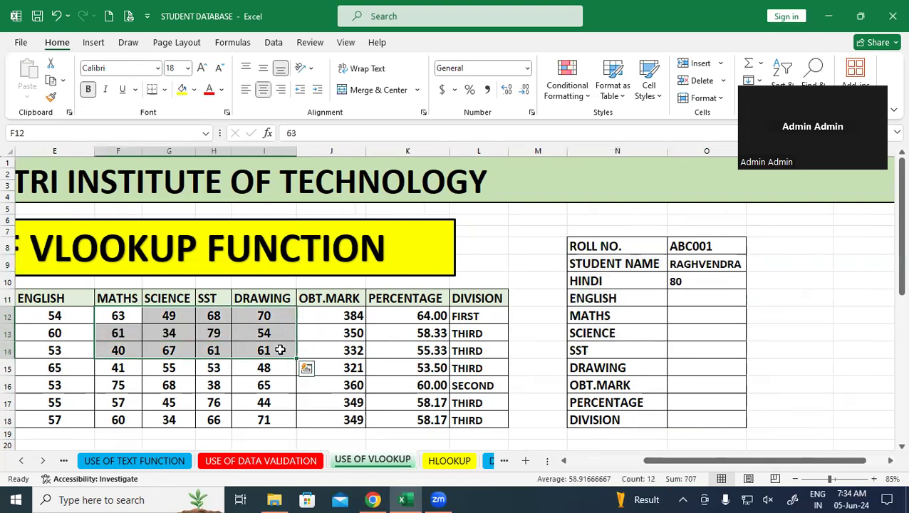
drag(625, 249, 627, 325)
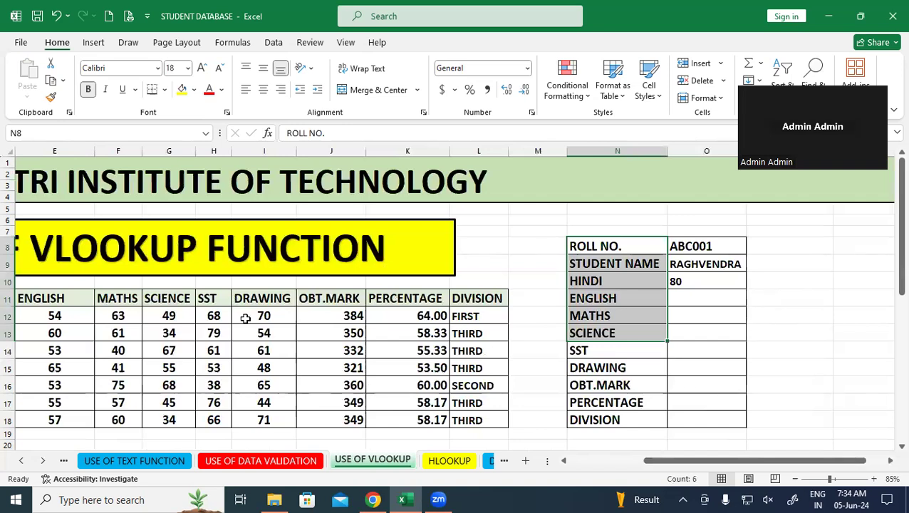
click(217, 365)
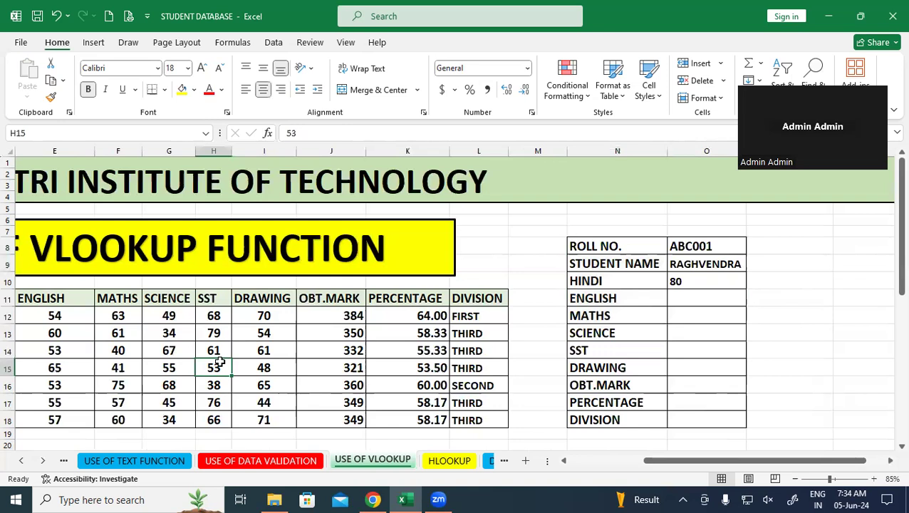
- Start a VLOOKUP formula in the ENGLISH cell O11 with lookup value O8 and table array B11:L18
click(702, 301)
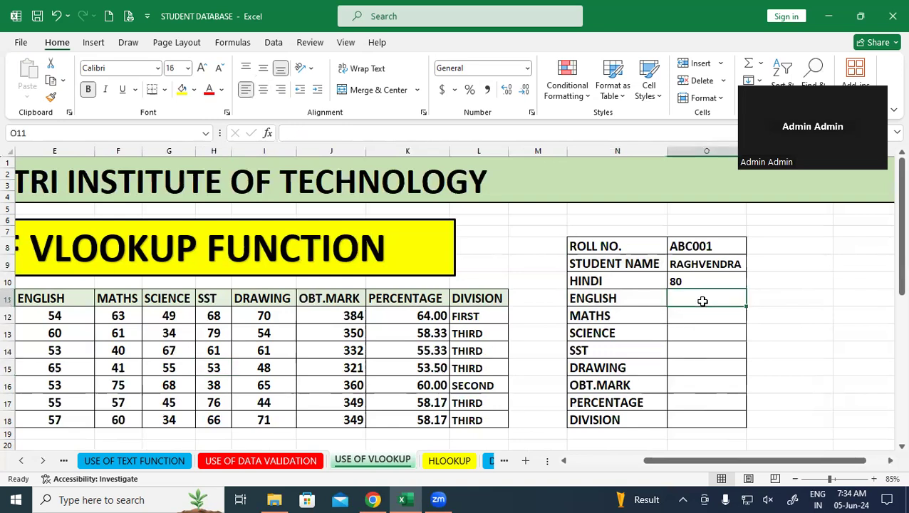
drag(765, 459, 747, 463)
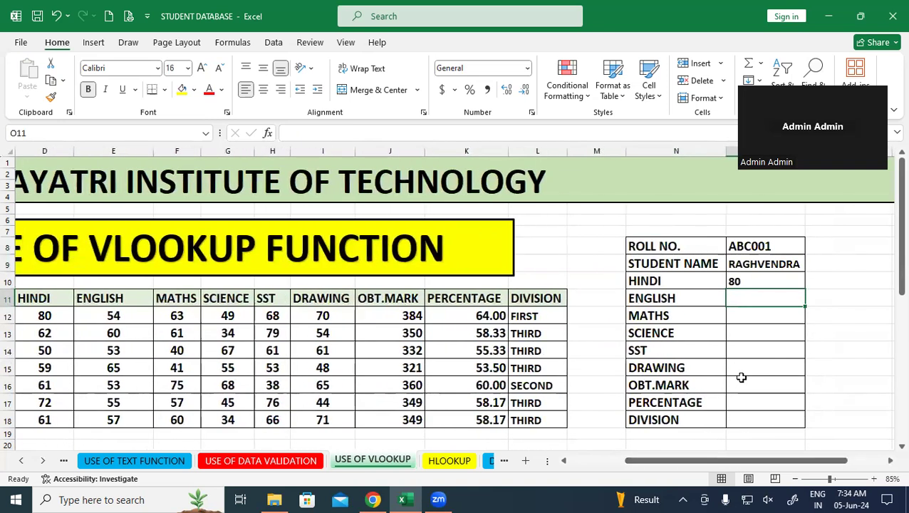
text(=VLOO)
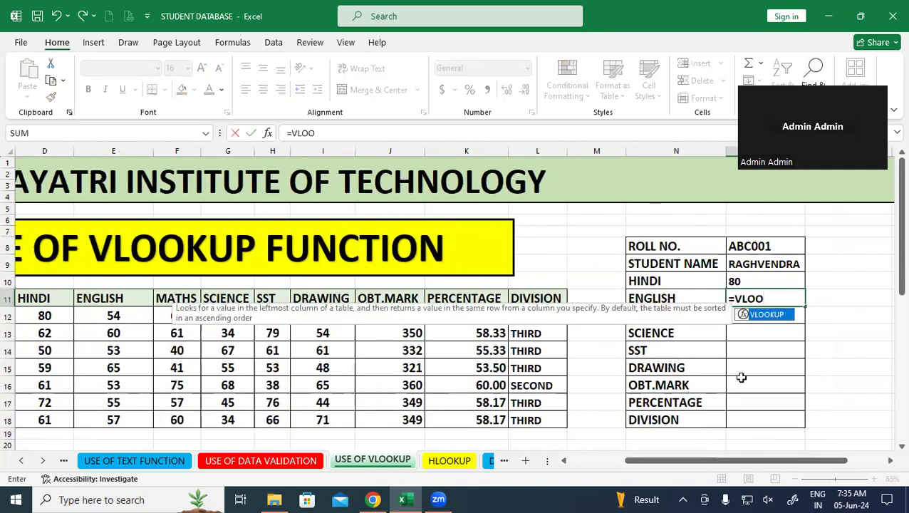
key(Tab)
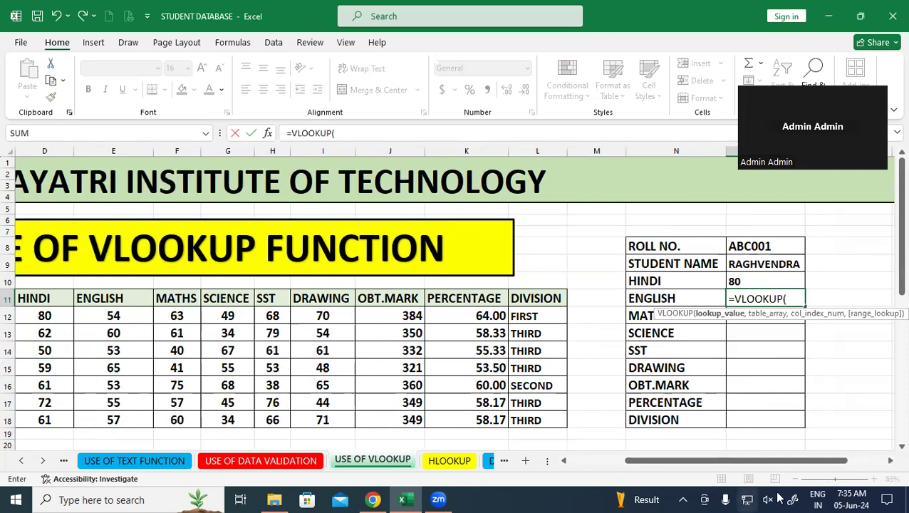
click(761, 237)
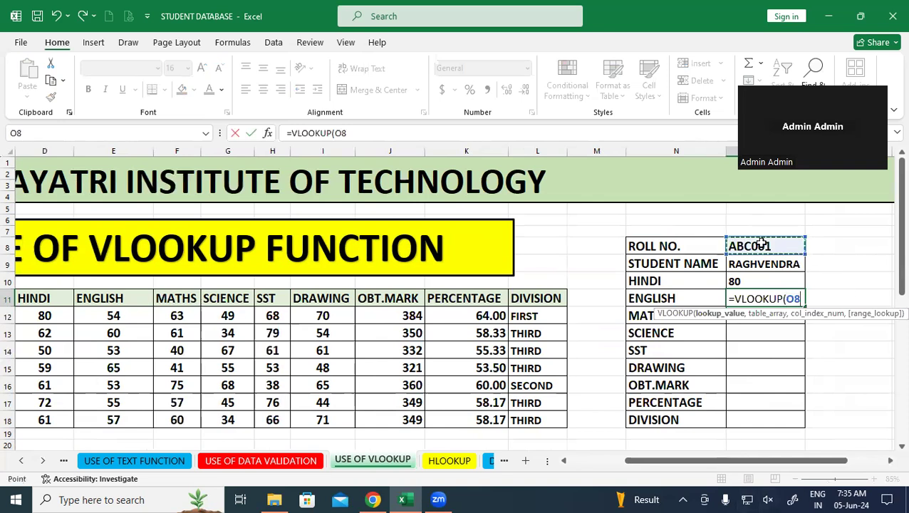
text(,)
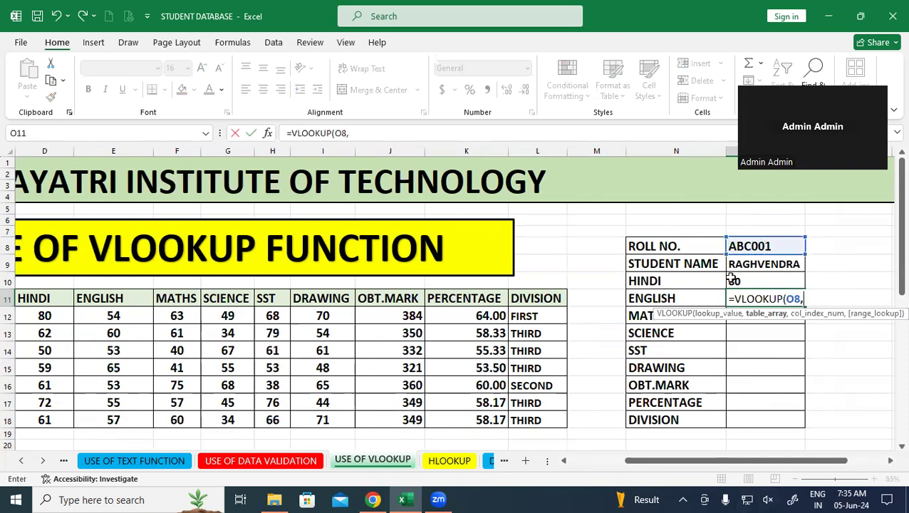
drag(666, 465, 609, 463)
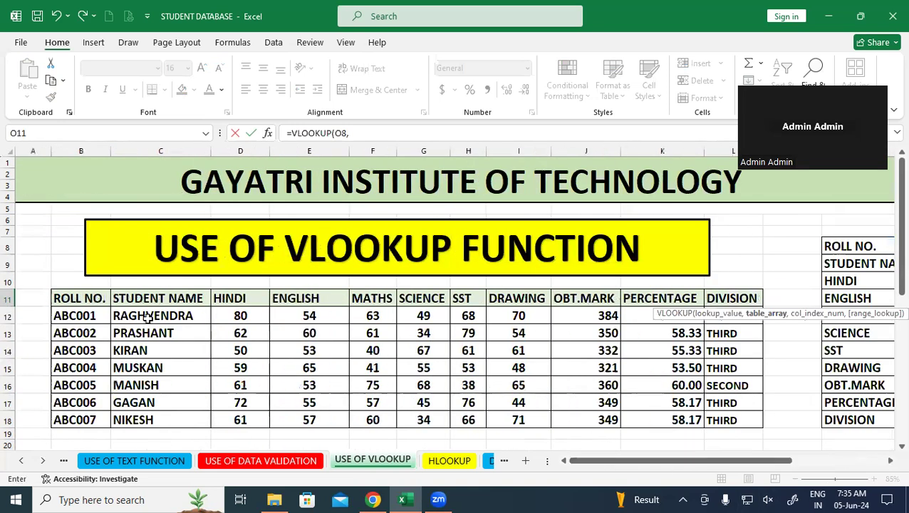
click(72, 298)
drag(135, 331, 711, 427)
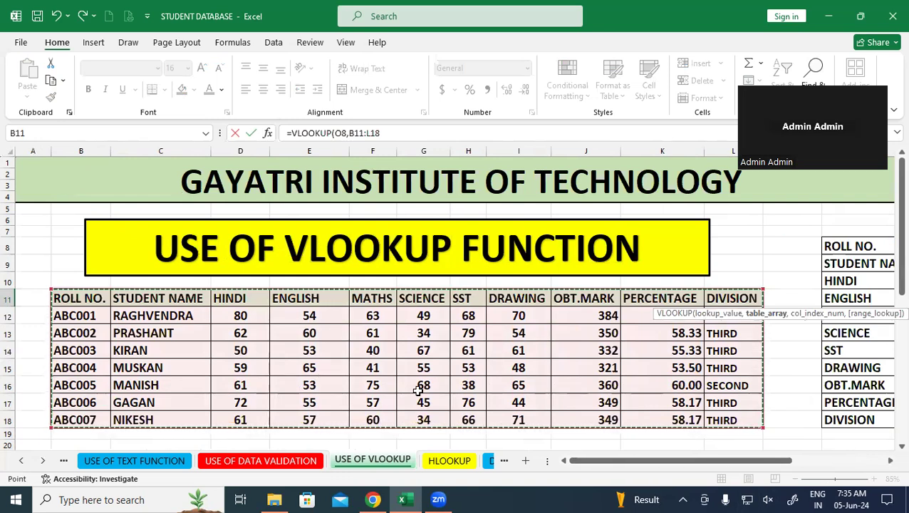
- Complete the ENGLISH formula in O11 with column index 4 and range lookup 0
drag(600, 466, 675, 467)
text(,)
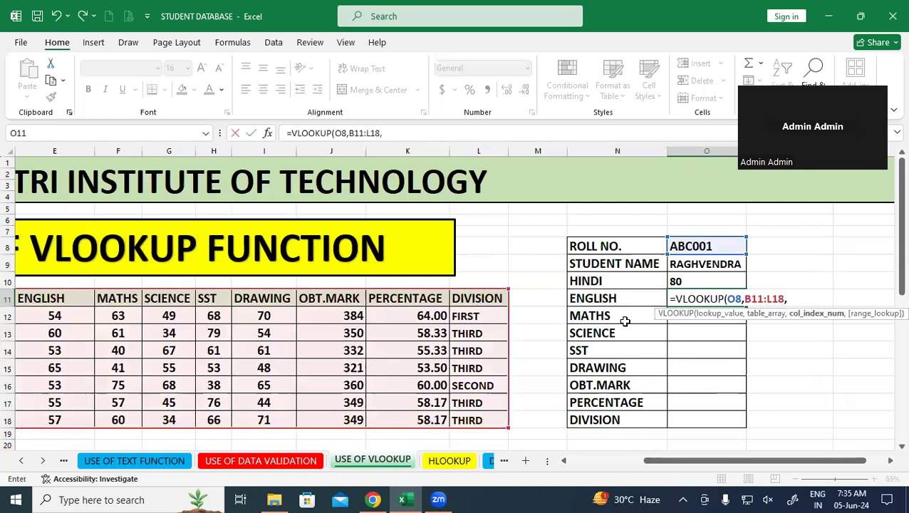
text(4,0))
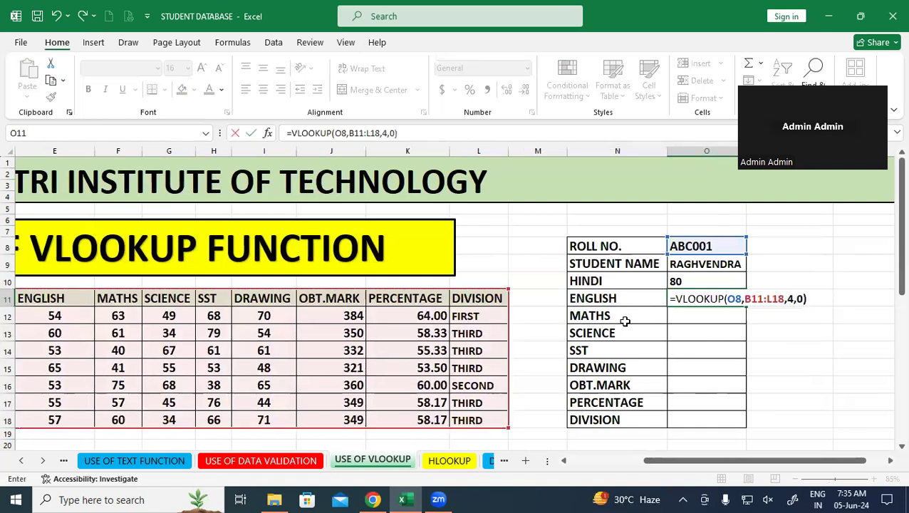
key(Return)
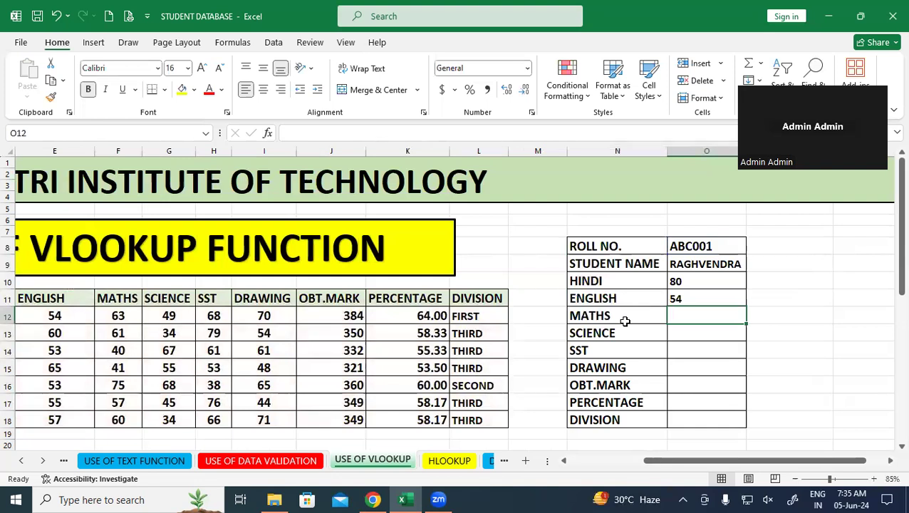
- Enter =VLOOKUP(O8,B11:L18,5,0) in the MATHS cell O12 of the lookup form
text(=VLOOKUP()
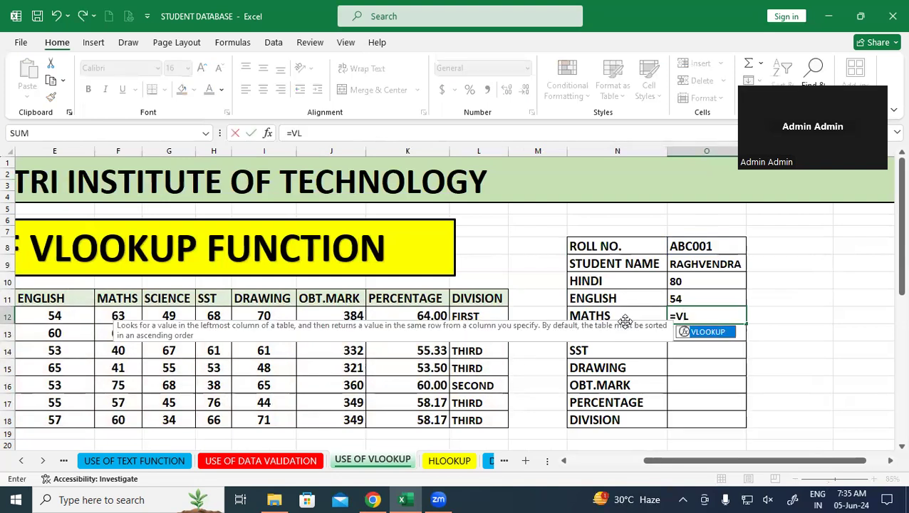
click(706, 246)
text(,)
drag(773, 461, 698, 461)
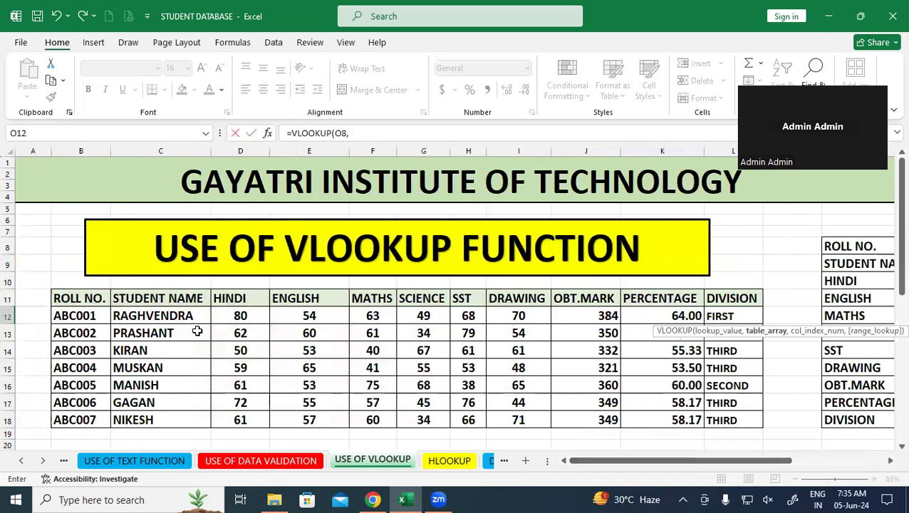
click(73, 299)
drag(197, 357, 737, 421)
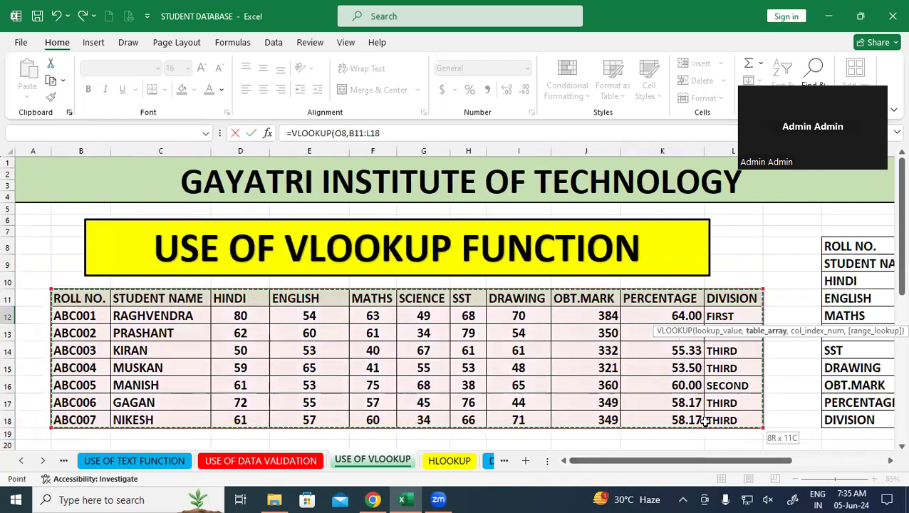
drag(740, 461, 832, 463)
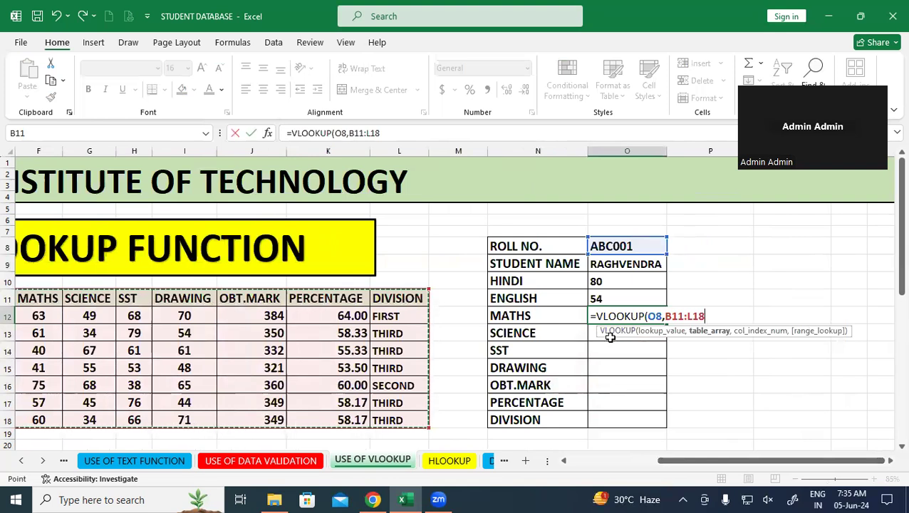
text(,)
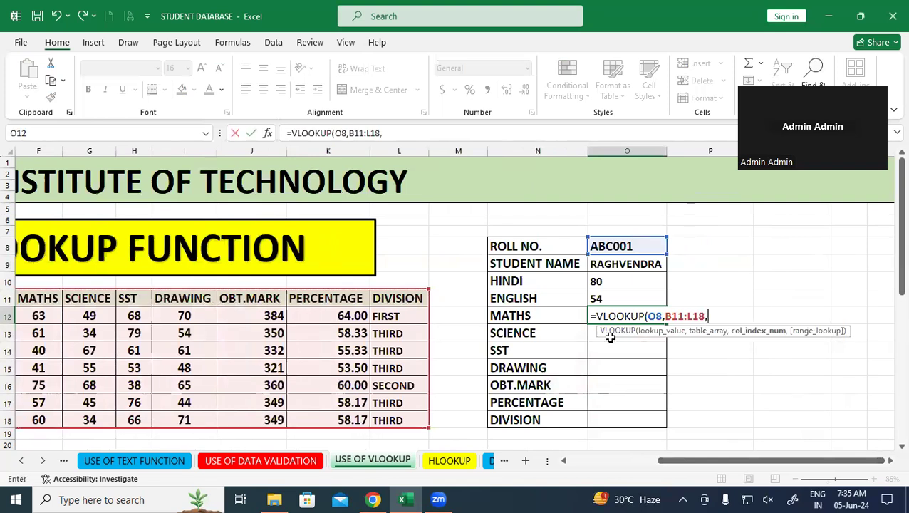
text(5,0))
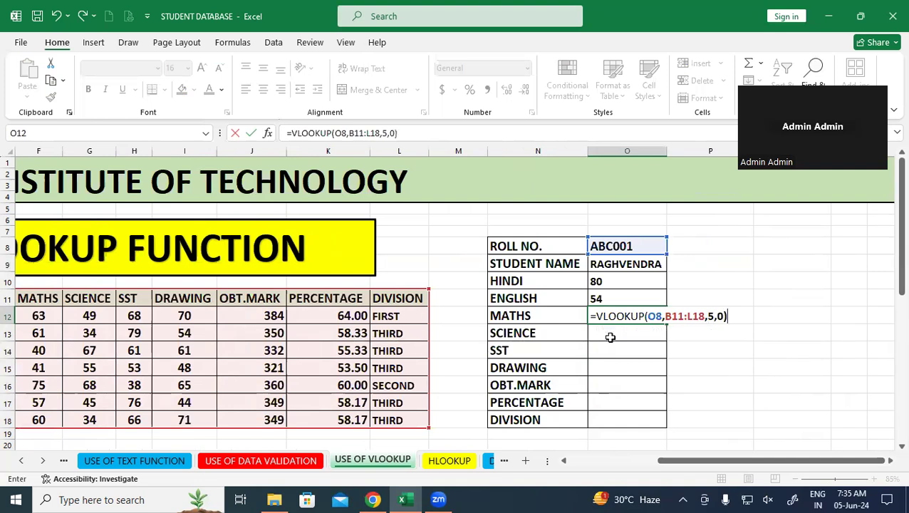
key(Return)
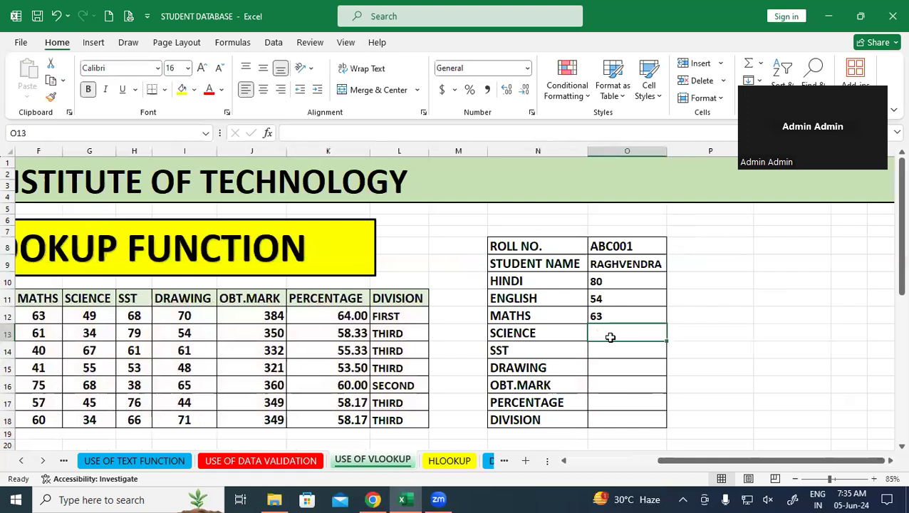
- Enter =VLOOKUP(O8,B11:L18,6,0) in the SCIENCE cell O13 of the lookup form
text(=VLOOKUP()
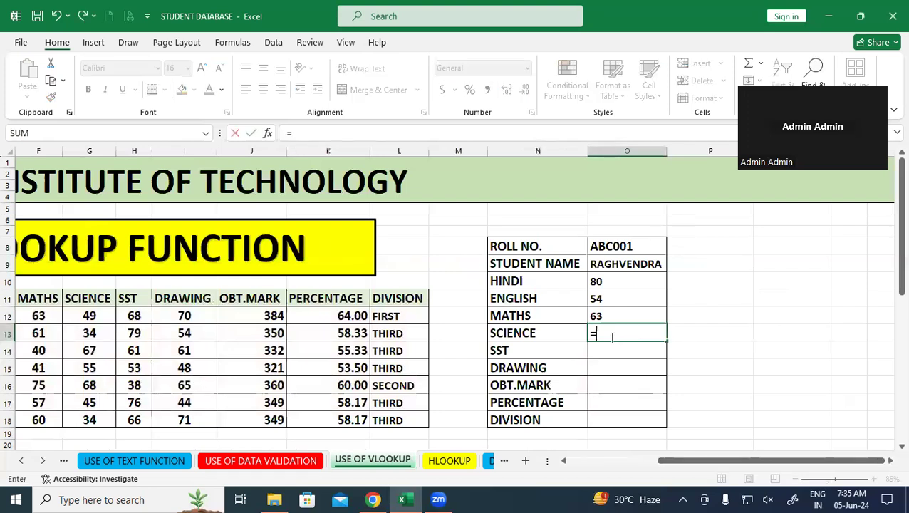
click(641, 246)
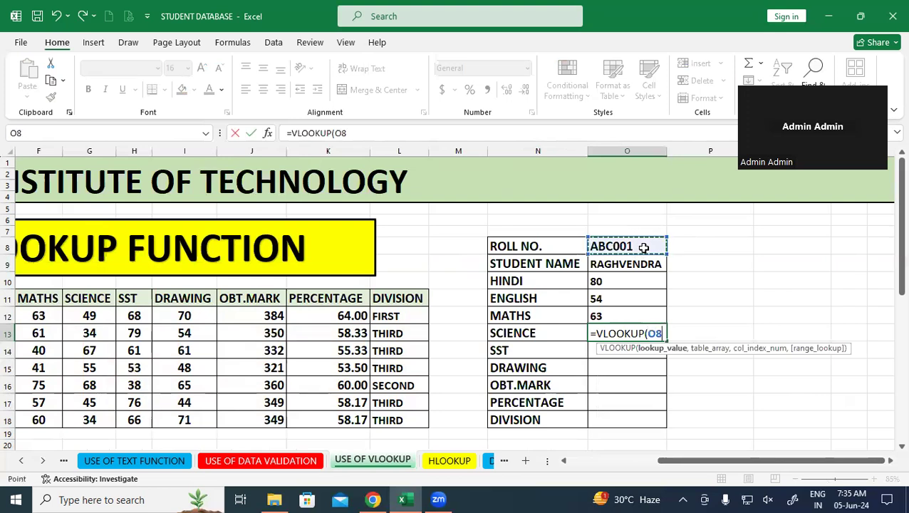
text(,)
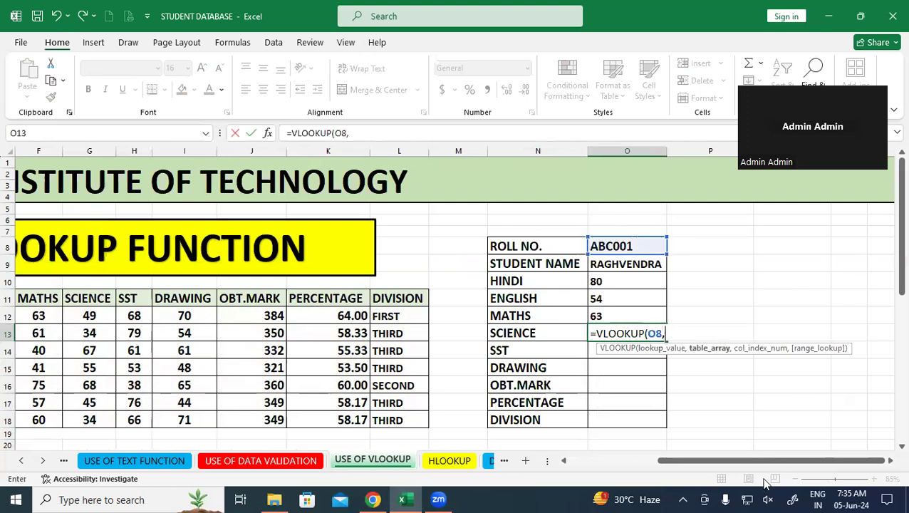
drag(770, 464, 682, 463)
drag(71, 298, 755, 424)
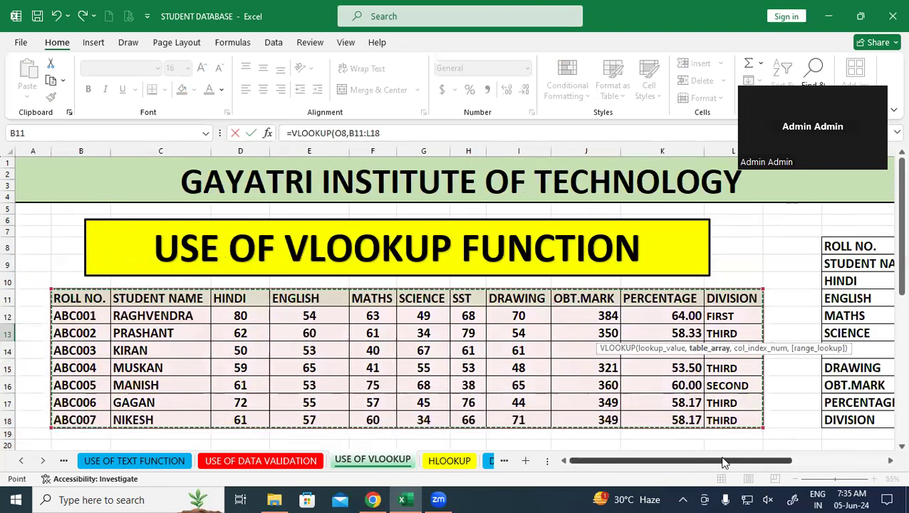
drag(722, 461, 797, 461)
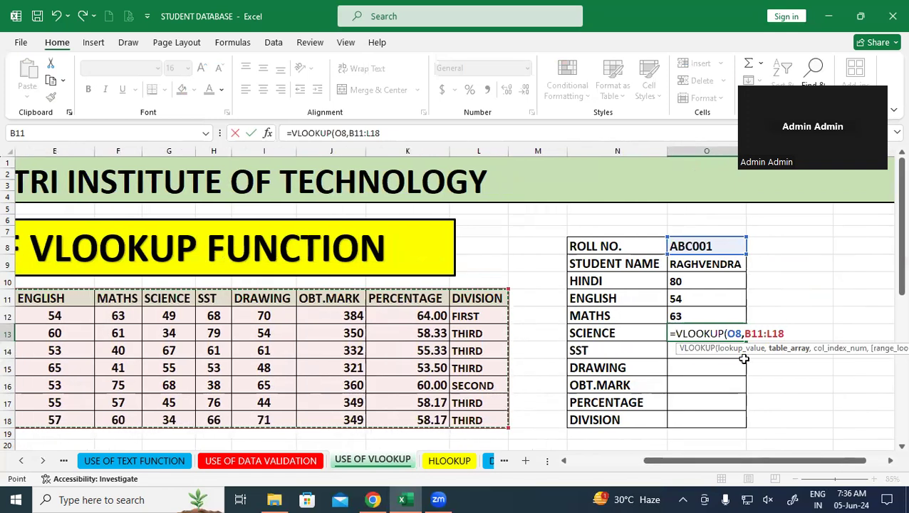
text(,6,)
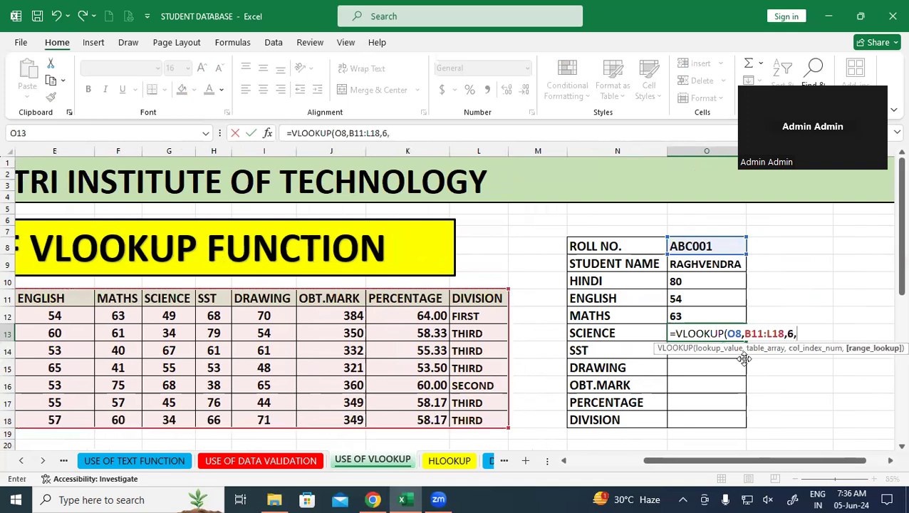
text(0)
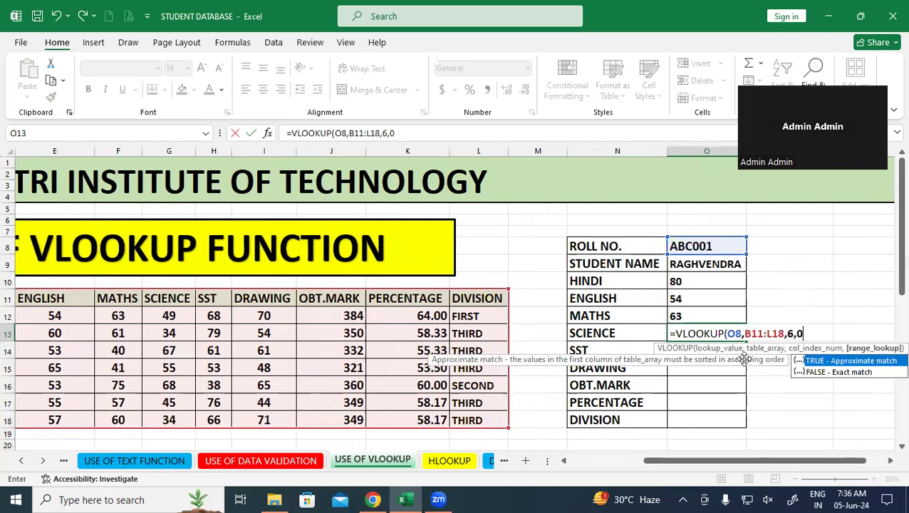
text())
key(Return)
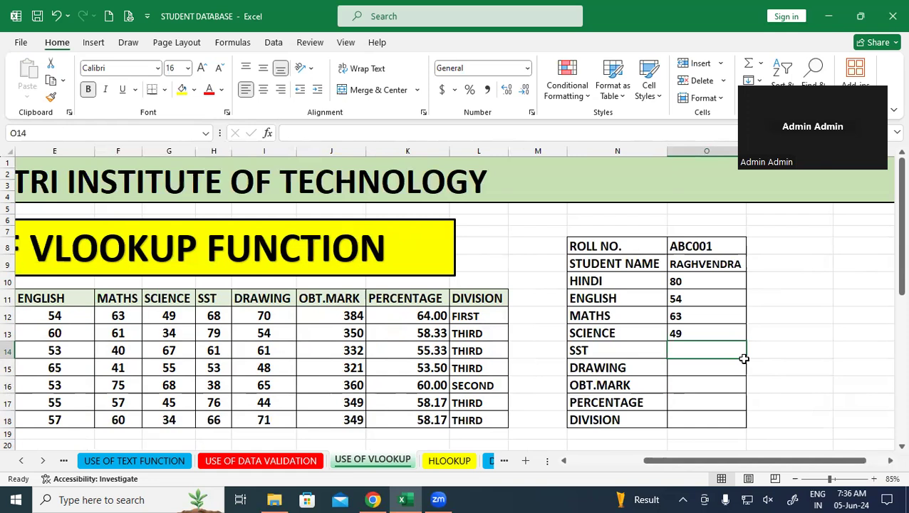
- Enter =VLOOKUP(O8,B11:L18,7,0) in the SST cell O14 and check the result against H12 in the student table
text(=VLOOKUP()
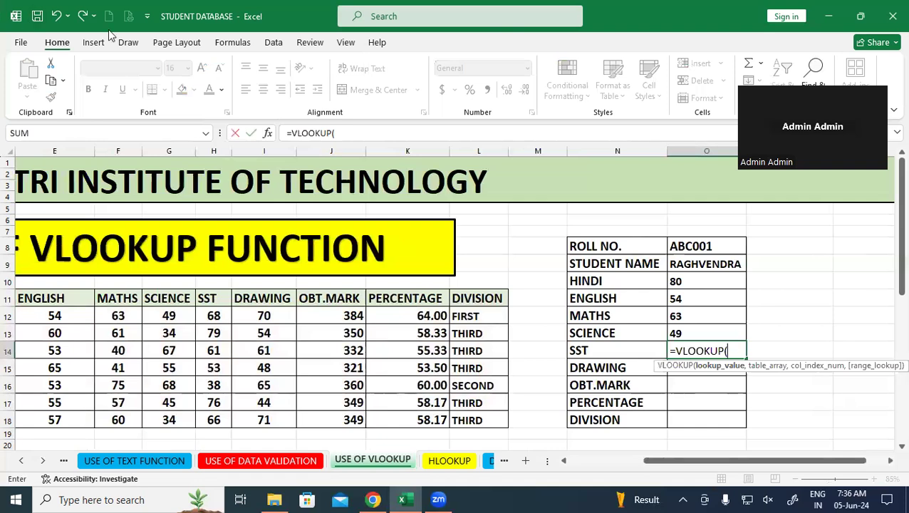
click(717, 242)
text(,)
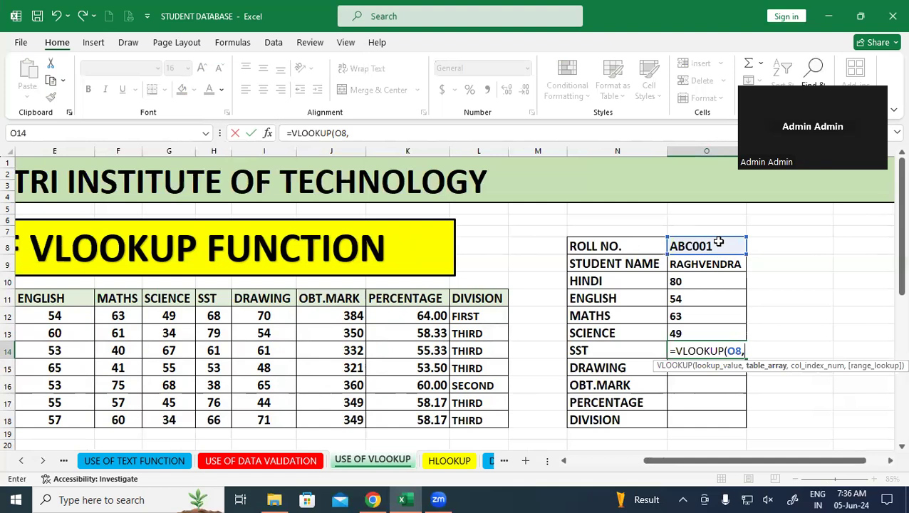
drag(693, 457, 596, 470)
drag(81, 299, 733, 421)
drag(699, 456, 823, 466)
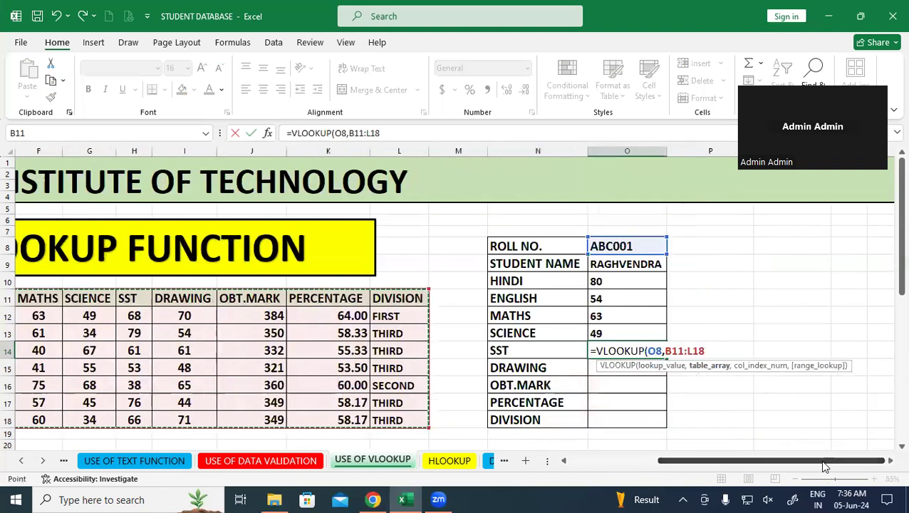
text(,)
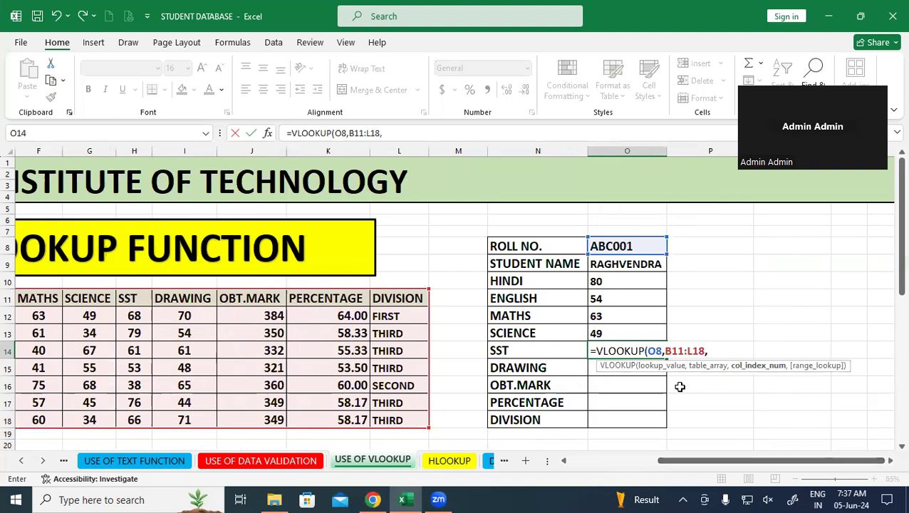
text(7,0))
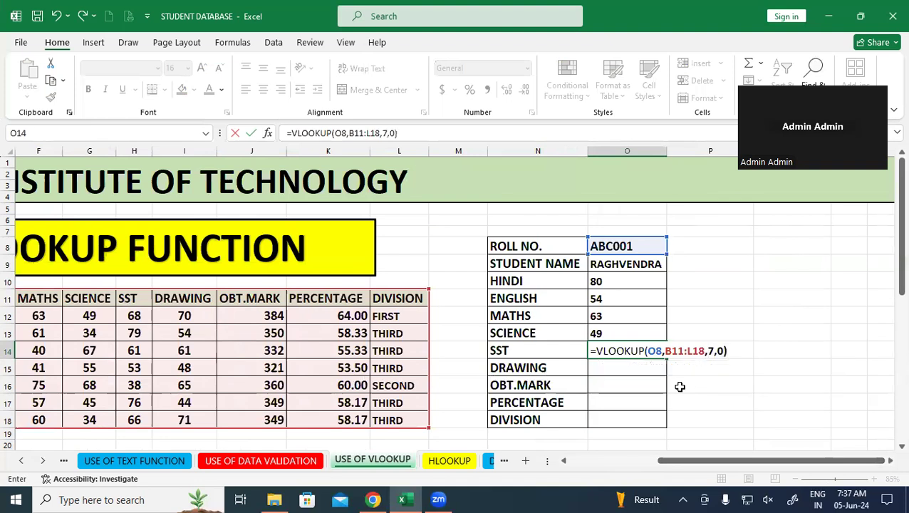
key(Return)
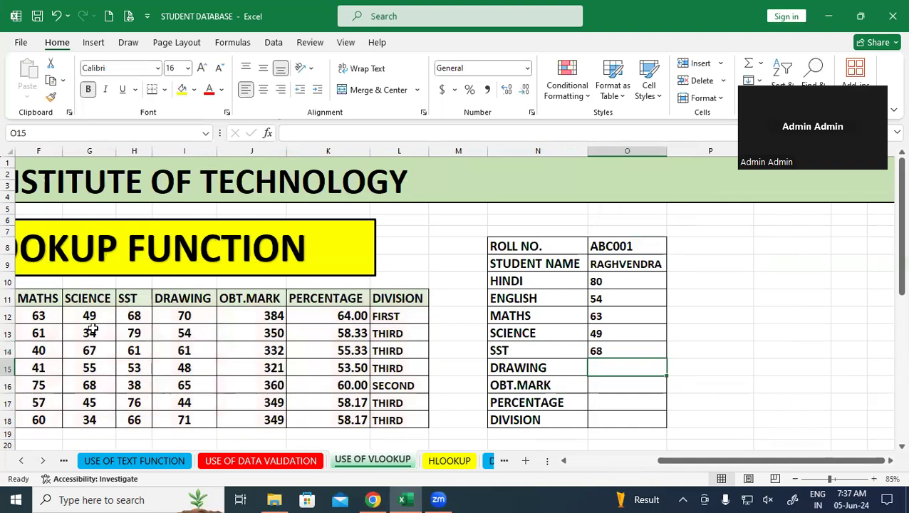
click(129, 322)
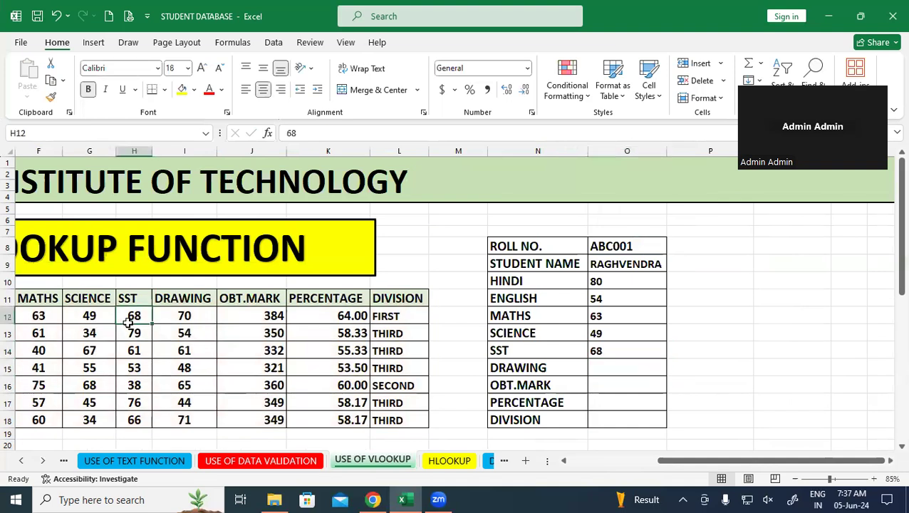
- Enter =VLOOKUP(O8,B11:L18,8,0) in the DRAWING cell O15 of the lookup form
click(618, 367)
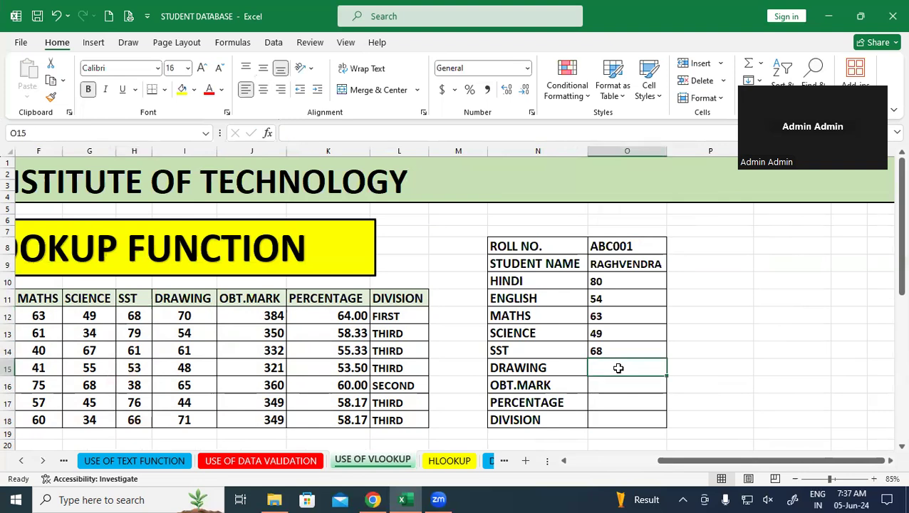
text(=)
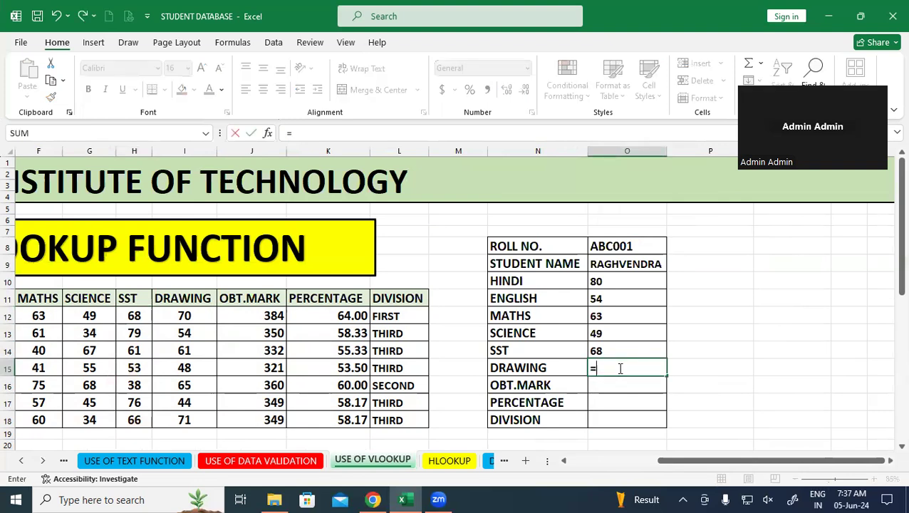
text(VLOOKUP()
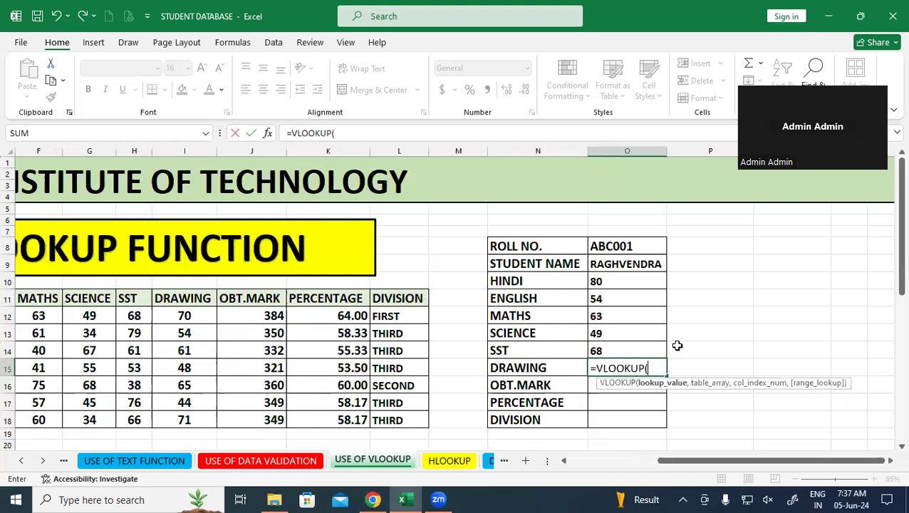
click(633, 246)
text(,)
drag(768, 458, 568, 441)
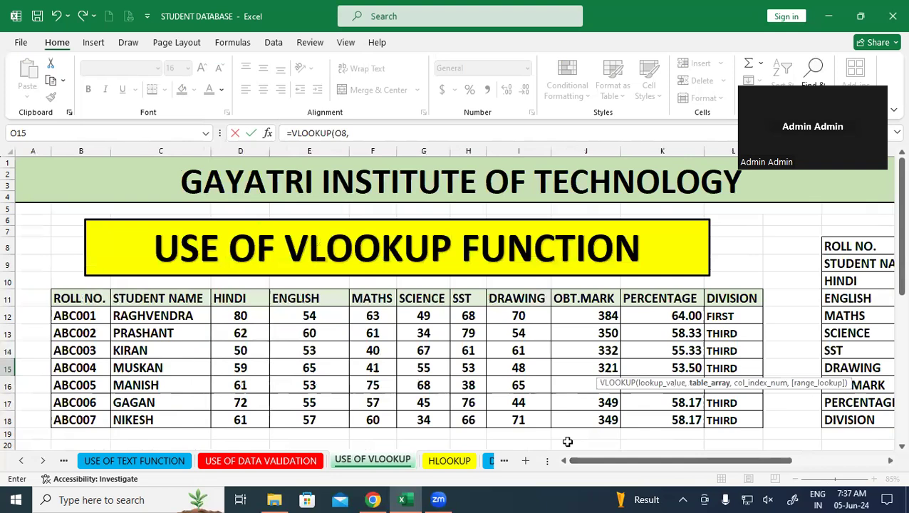
drag(63, 297, 734, 411)
drag(667, 464, 757, 462)
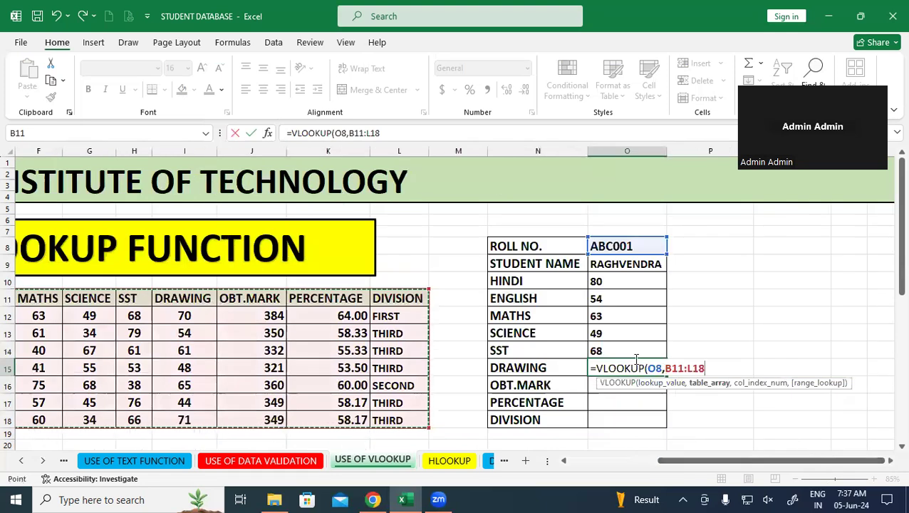
text(,8,0)
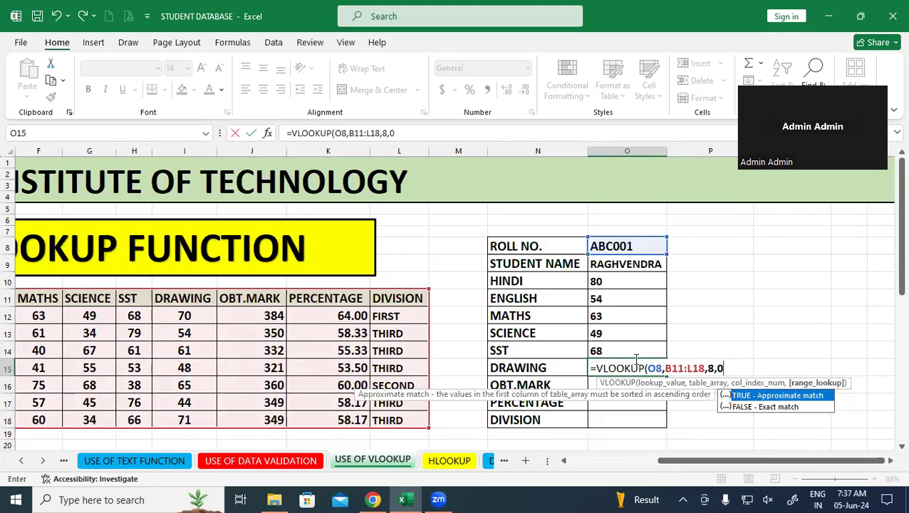
text())
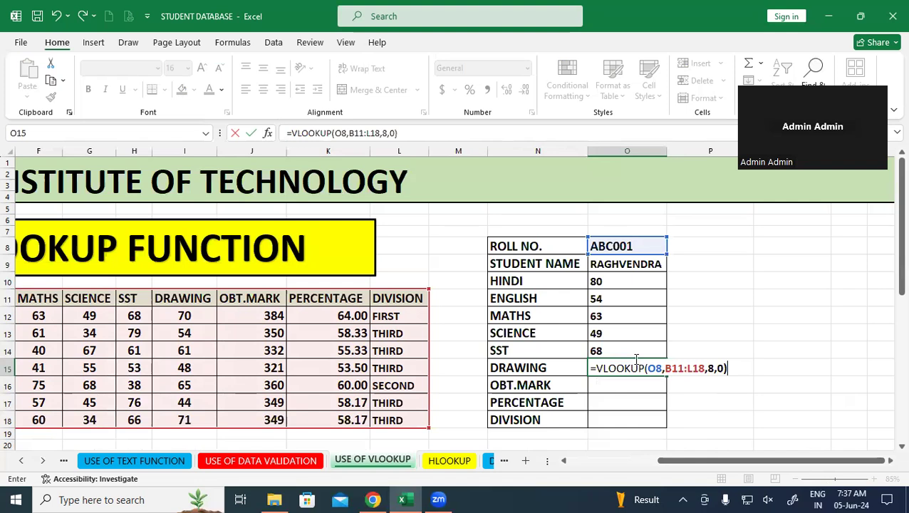
key(Return)
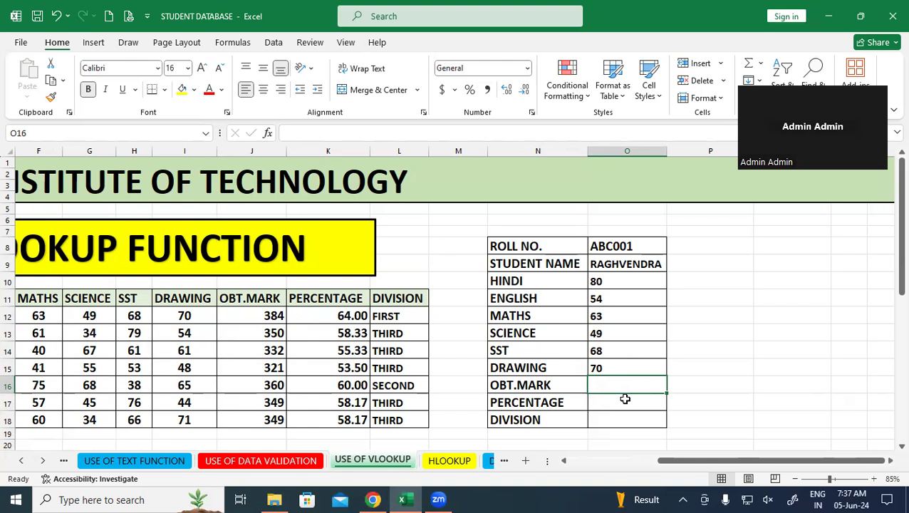
- Enter =VLOOKUP(O8,B11:L18,9,0) in the OBT.MARK cell O16 of the lookup form
text(=vloo)
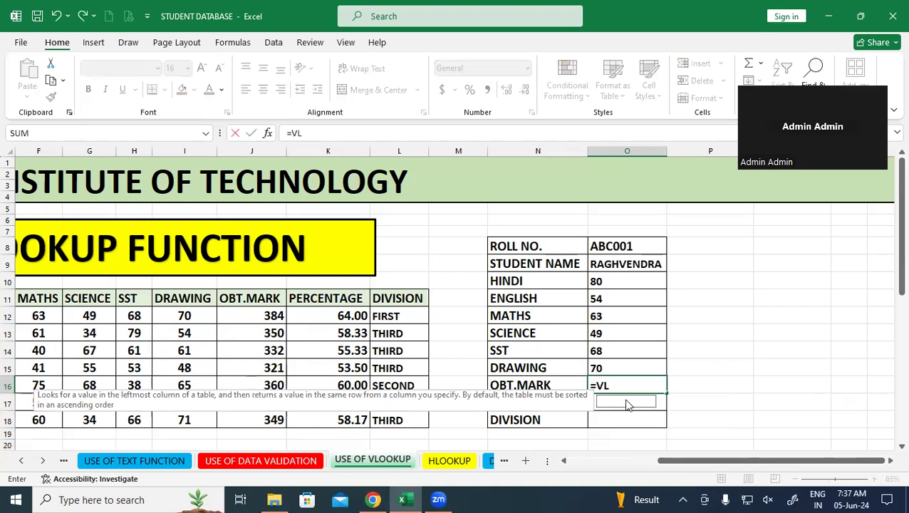
key(Tab)
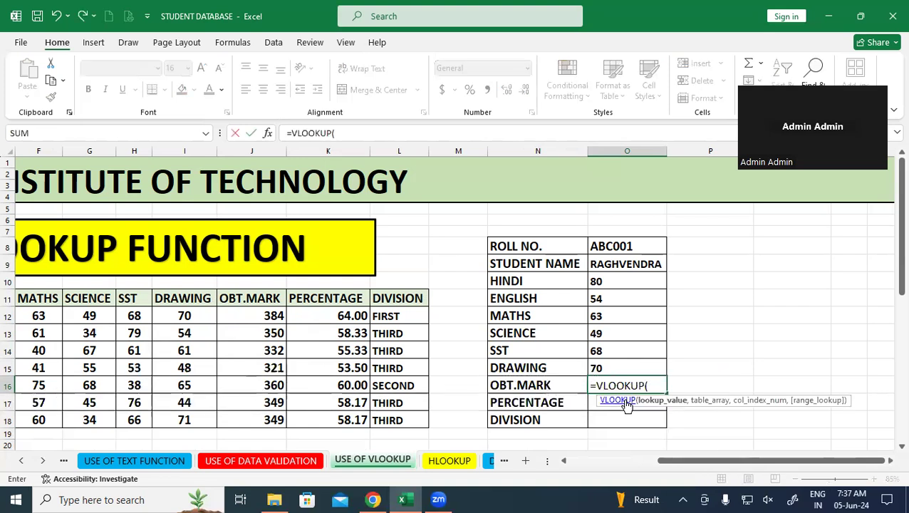
click(632, 245)
text(,)
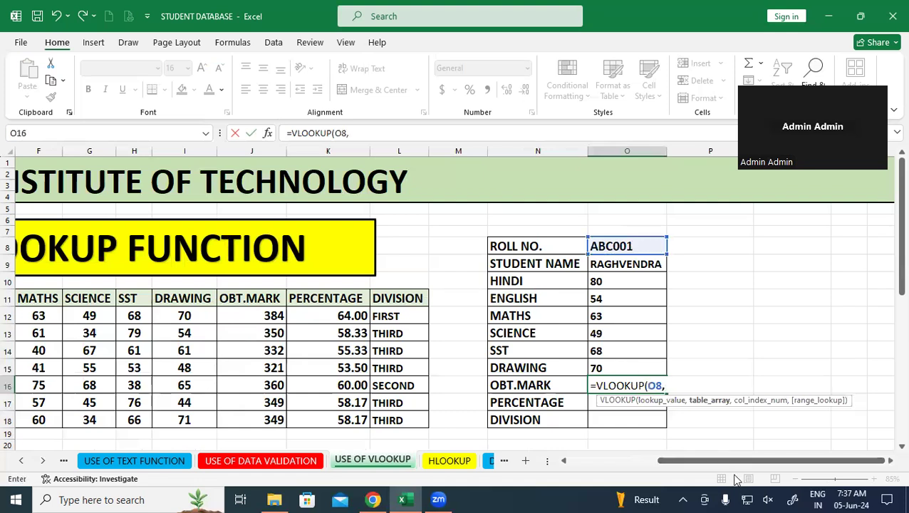
drag(723, 460, 605, 464)
drag(96, 298, 733, 420)
drag(673, 460, 824, 464)
text(,9,0))
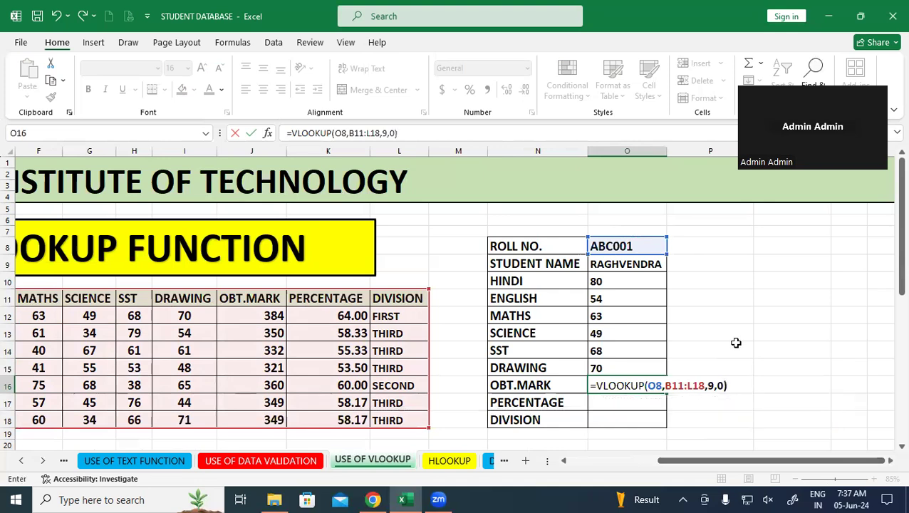
key(Return)
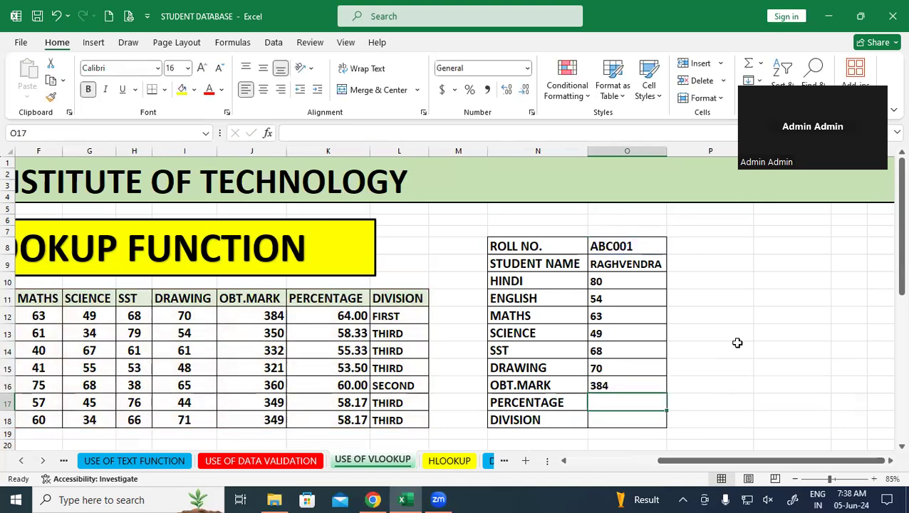
- Enter =VLOOKUP(O8,B11:L18,10,0) in the PERCENTAGE cell O17 of the lookup form
text(=VLOOKUP()
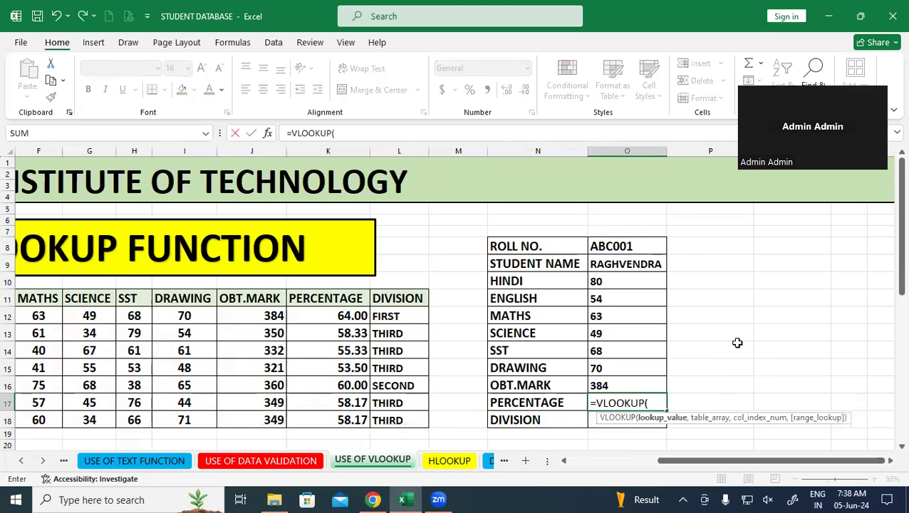
click(649, 245)
text(,)
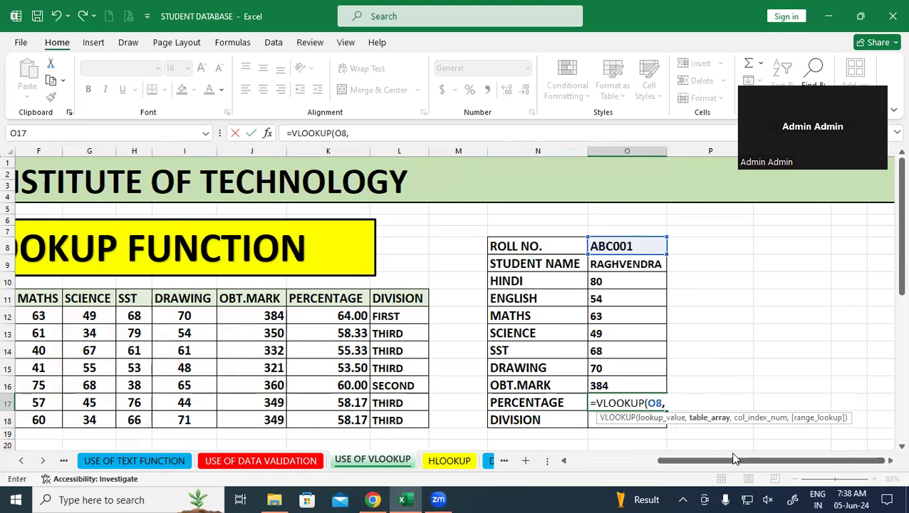
drag(755, 459, 670, 461)
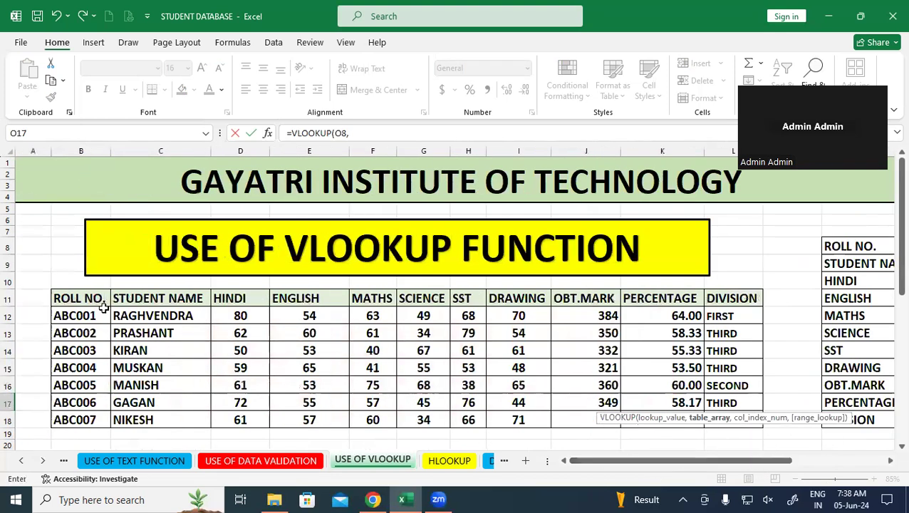
drag(97, 302, 754, 420)
drag(710, 467, 799, 461)
text(,10,)
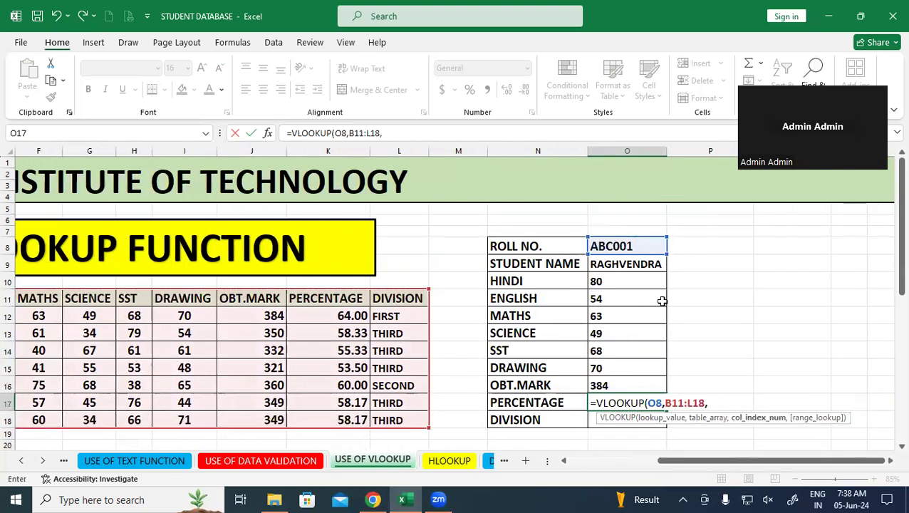
text(0))
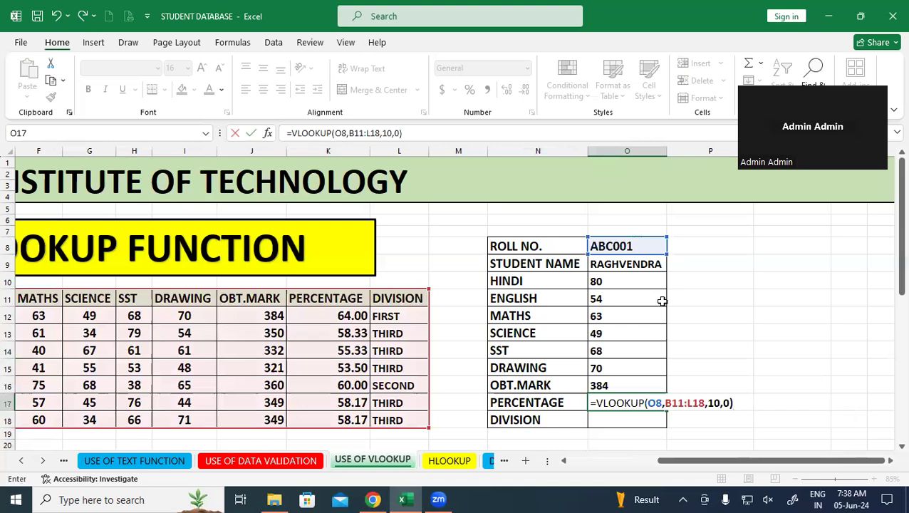
key(Return)
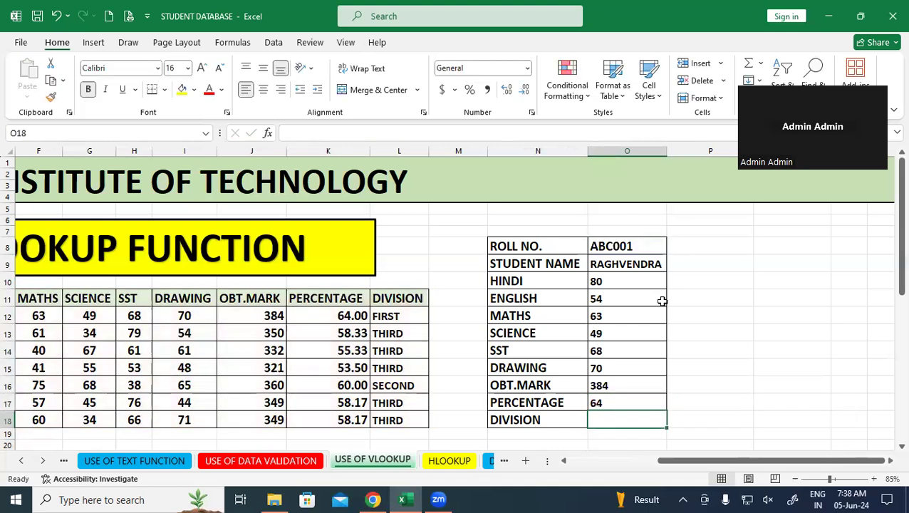
- Enter =VLOOKUP(O8,B11:L18,11,0) in the DIVISION cell O18 of the lookup form
text(=VLOOKUP()
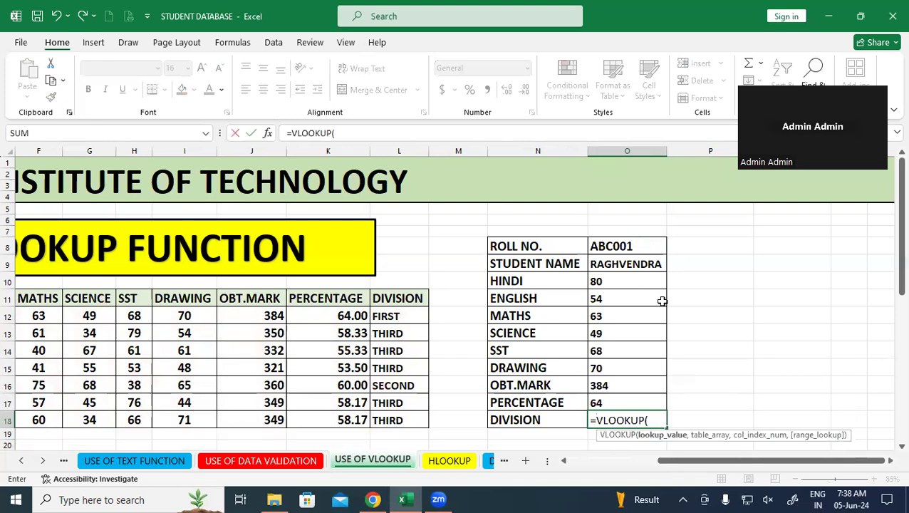
click(651, 246)
text(,)
drag(780, 461, 702, 461)
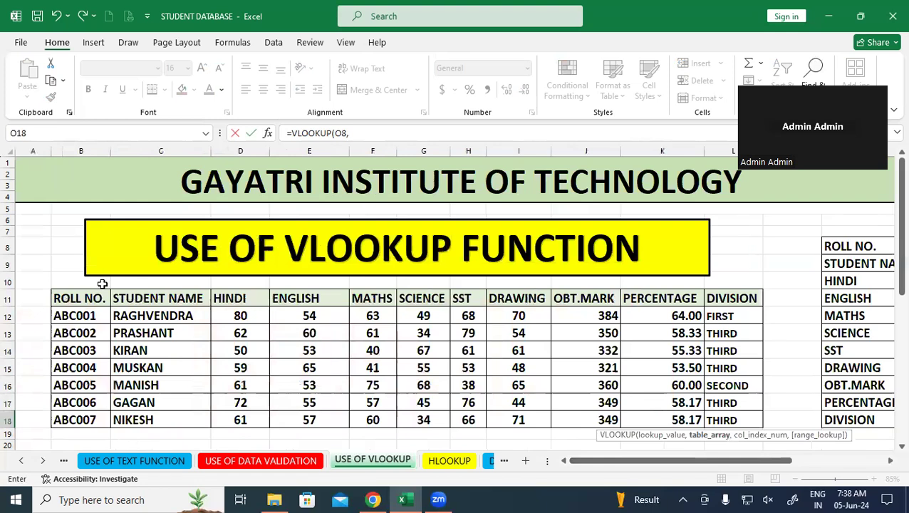
drag(78, 297, 726, 421)
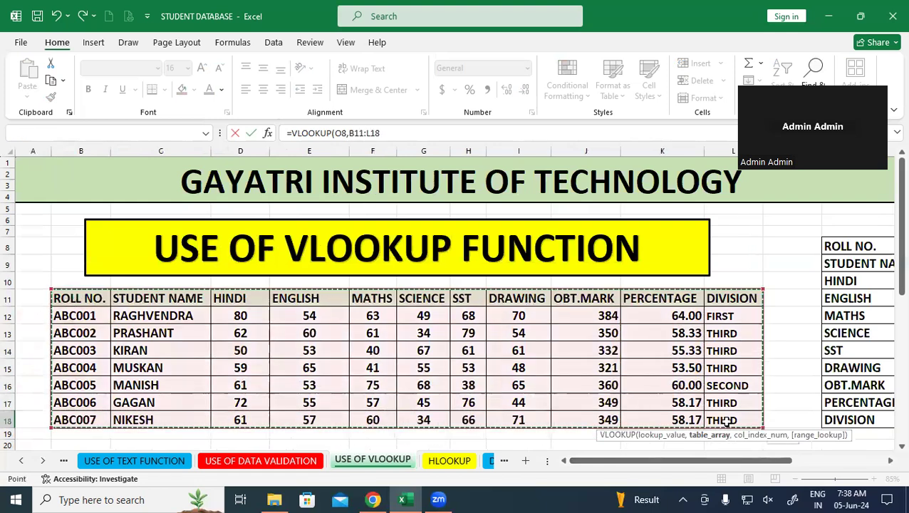
drag(699, 462, 791, 462)
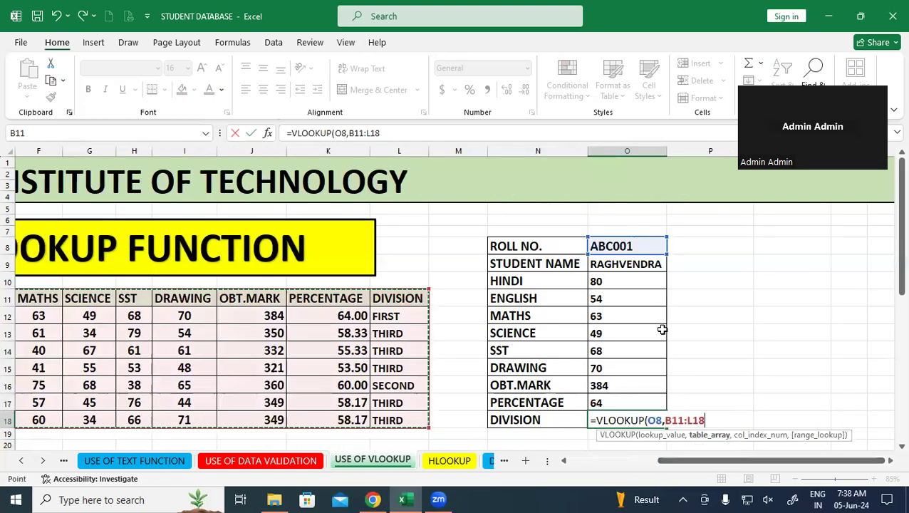
text(,11,0)
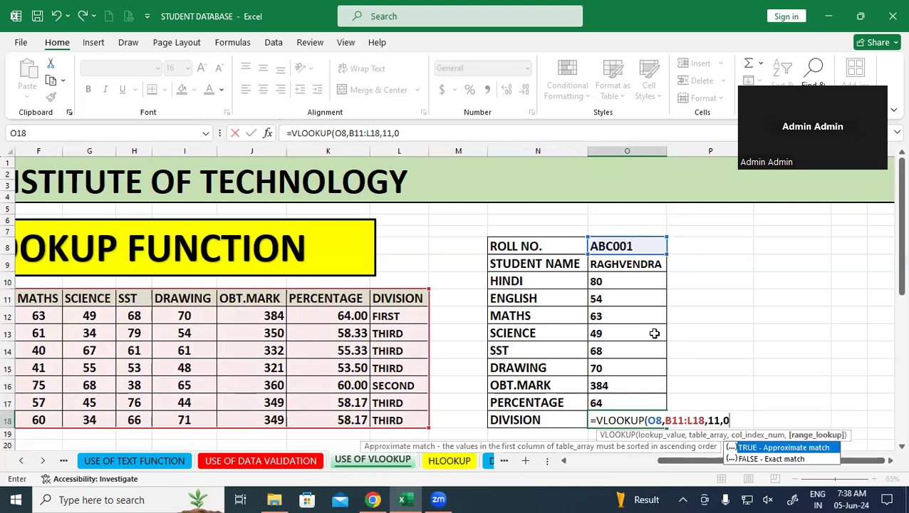
text())
key(Return)
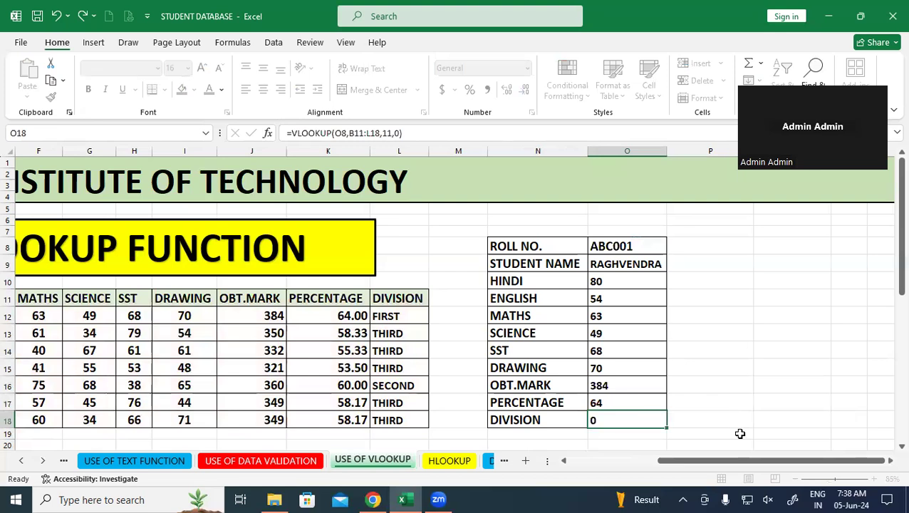
key(Tab)
click(636, 418)
click(747, 405)
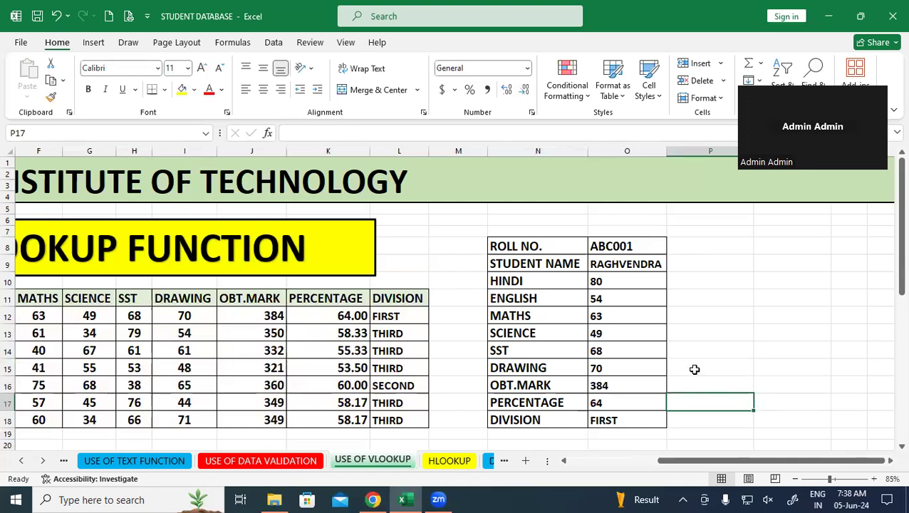
- Change the roll number in O8 to the one from table row 18 and compare the form with J18:L18
double_click(647, 247)
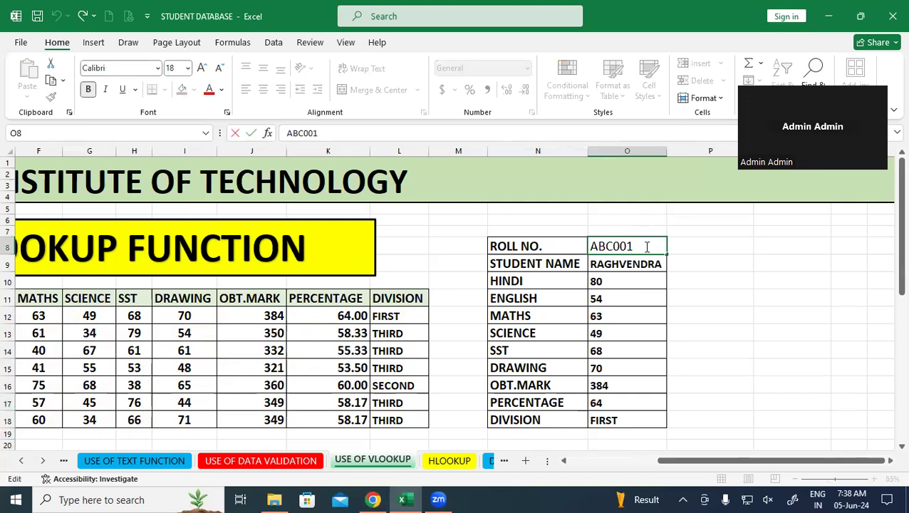
key(BackSpace)
text(7)
click(766, 290)
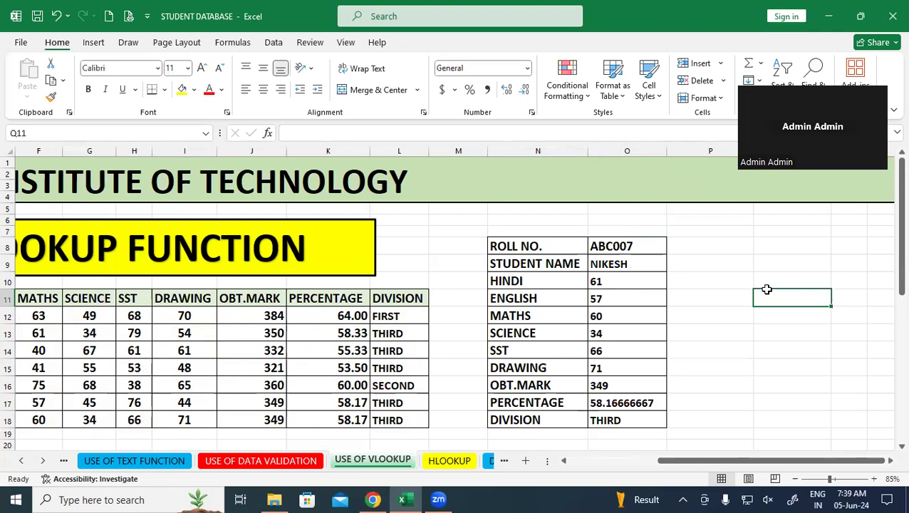
click(403, 419)
drag(402, 419, 285, 415)
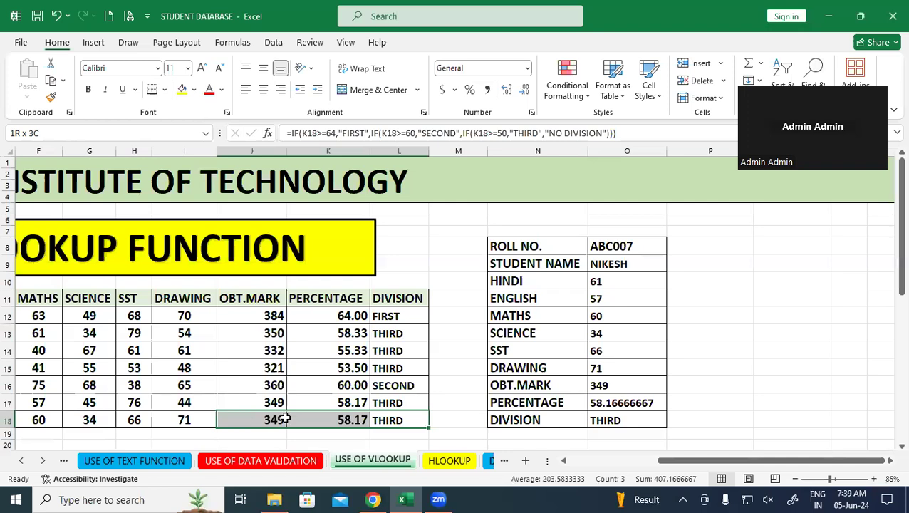
click(709, 391)
click(714, 330)
- Change the roll number in O8 to that of the student in table row 16
double_click(646, 247)
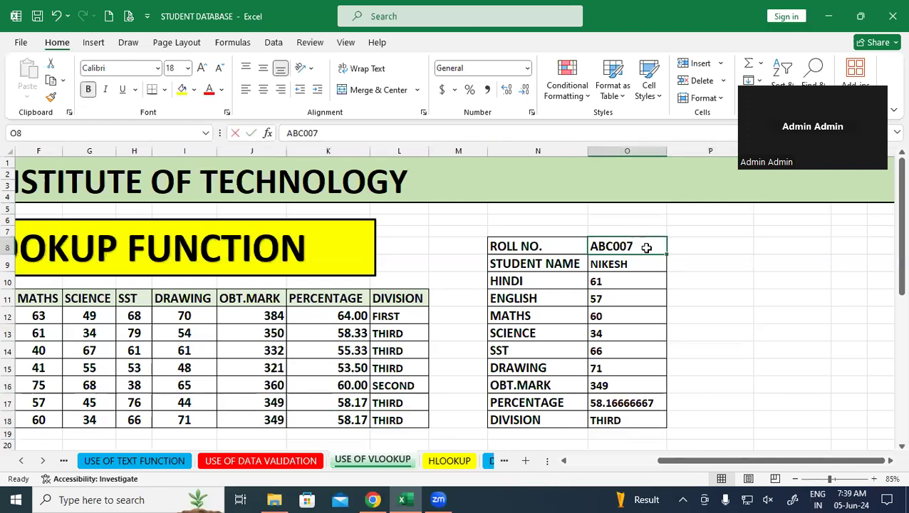
key(BackSpace)
text(5)
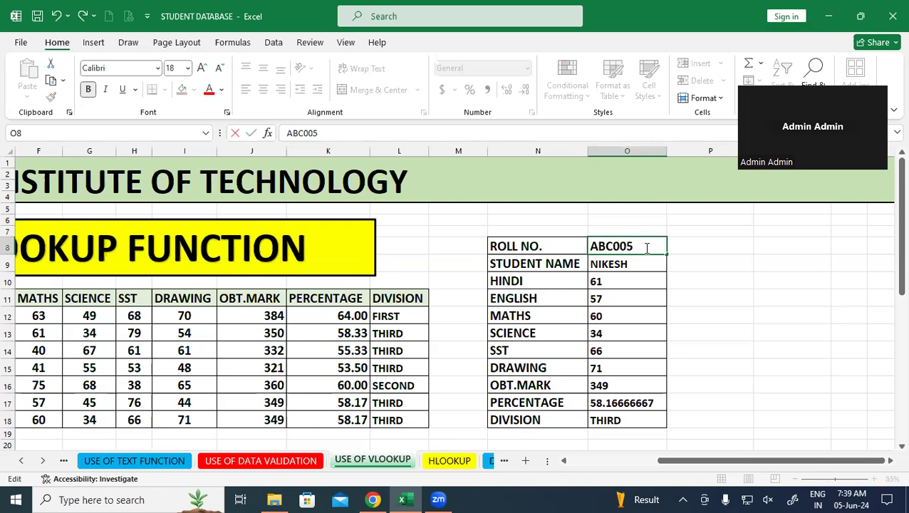
click(717, 279)
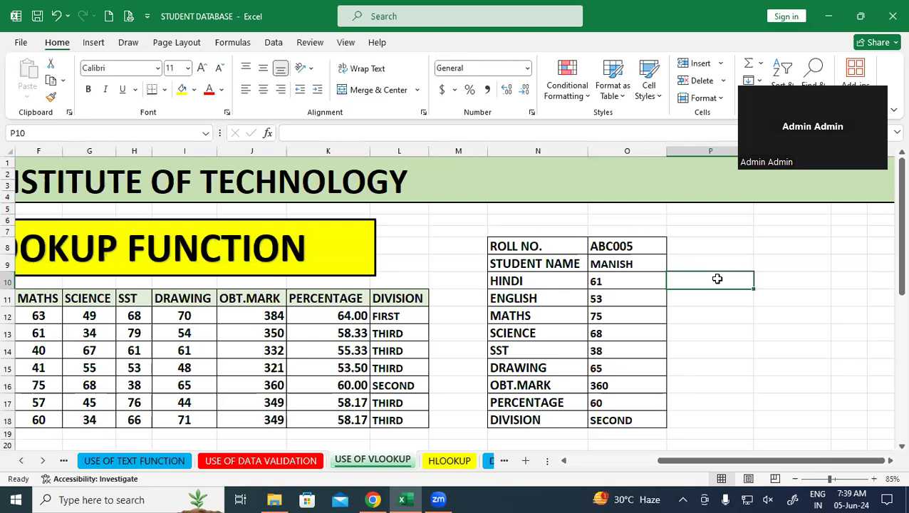
- Change the roll number in O8 to that of the student in table row 15
click(652, 245)
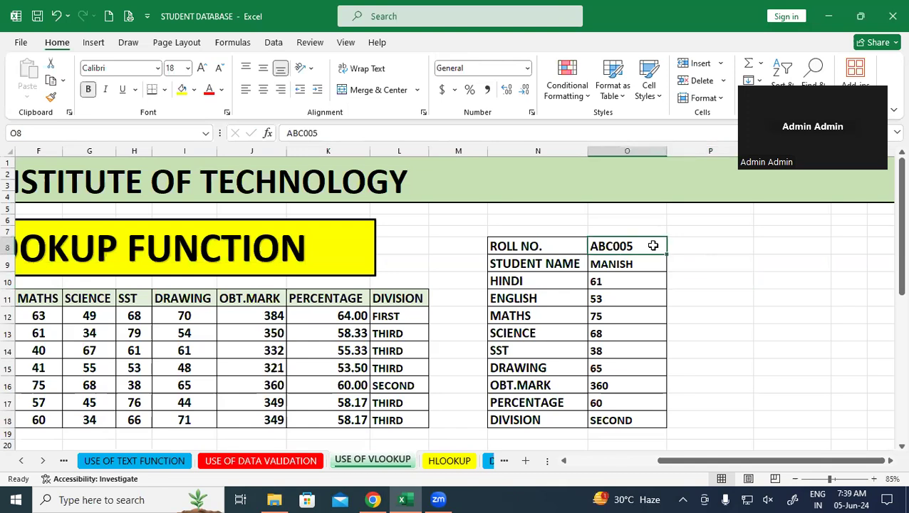
double_click(654, 244)
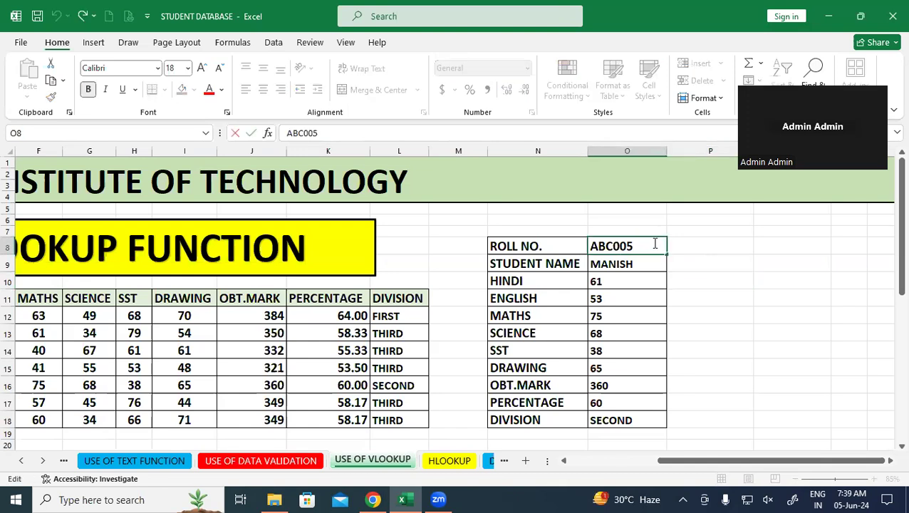
key(BackSpace)
text(4)
click(793, 312)
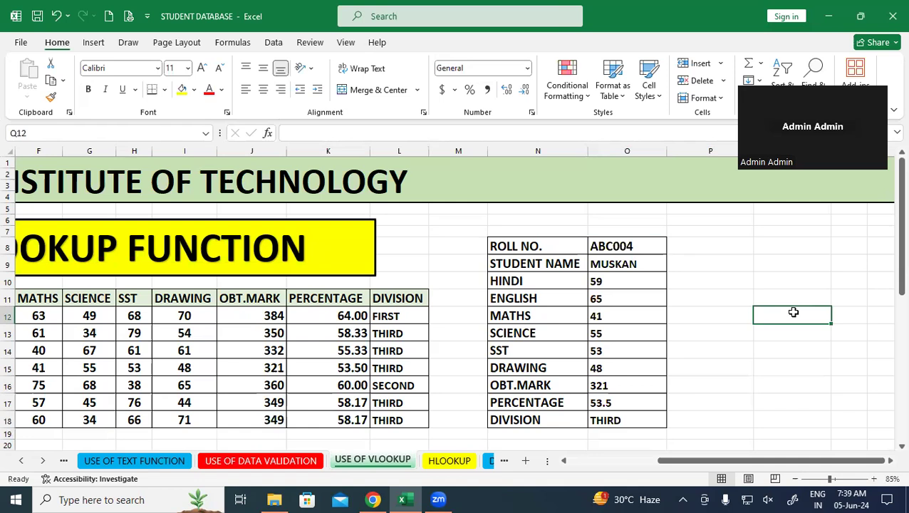
click(724, 351)
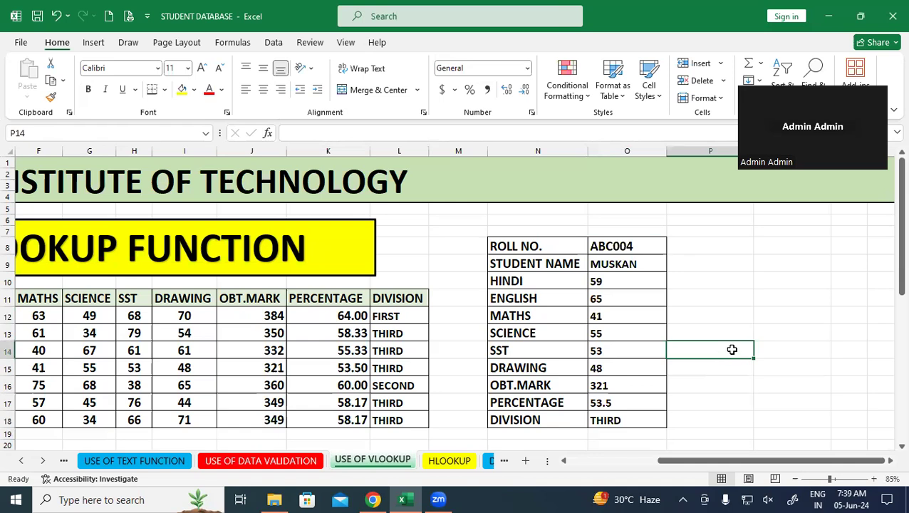
scroll(736, 345, down, 2)
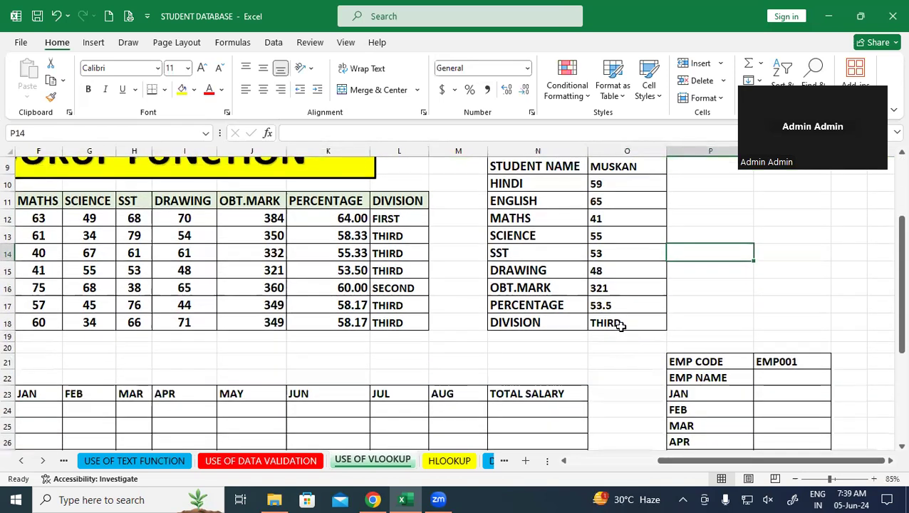
click(622, 322)
click(633, 308)
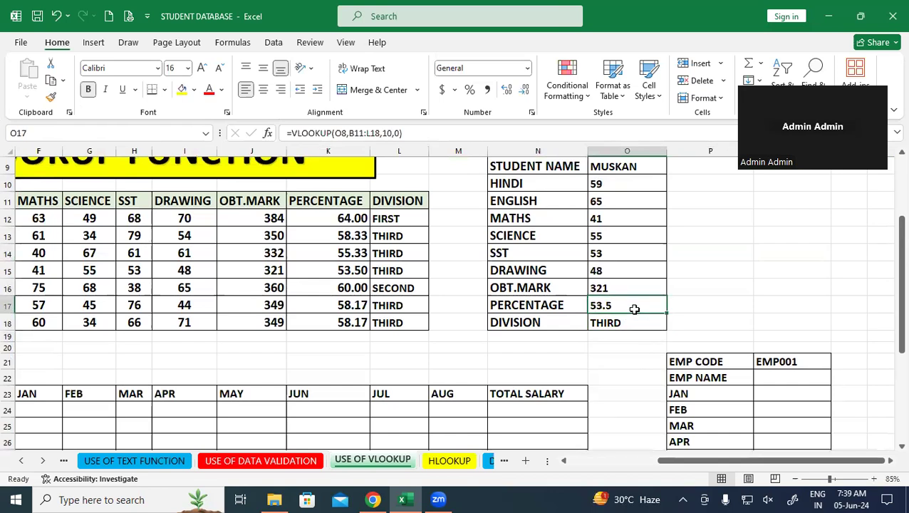
click(784, 292)
- Show the PERCENTAGE values in K12:K18 with no decimal places
drag(356, 218, 354, 322)
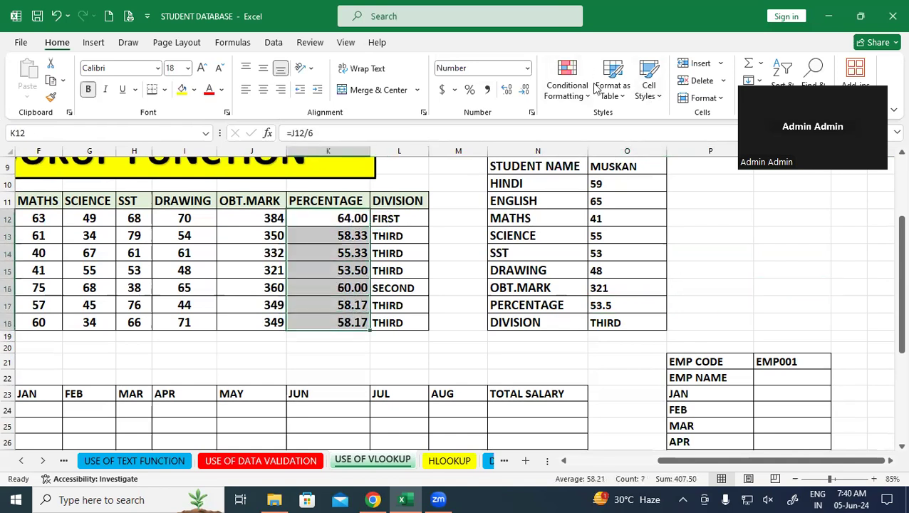
click(523, 89)
click(523, 89)
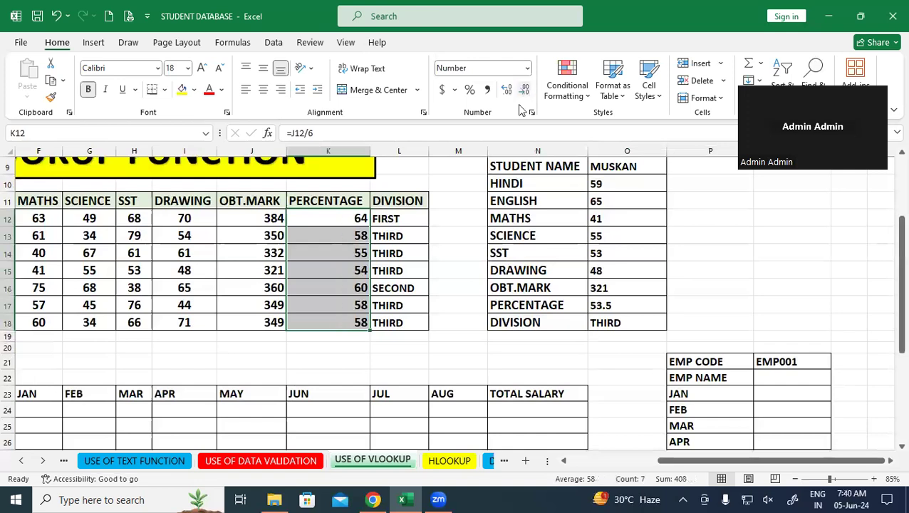
- Try the Percentage number format on K12:K18, check the formula in K12, and undo the format change
click(469, 90)
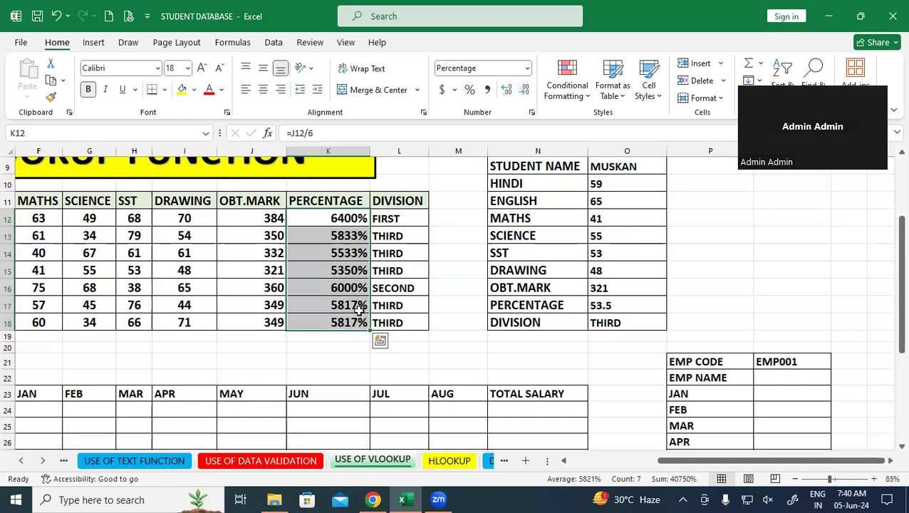
key(ctrl+z)
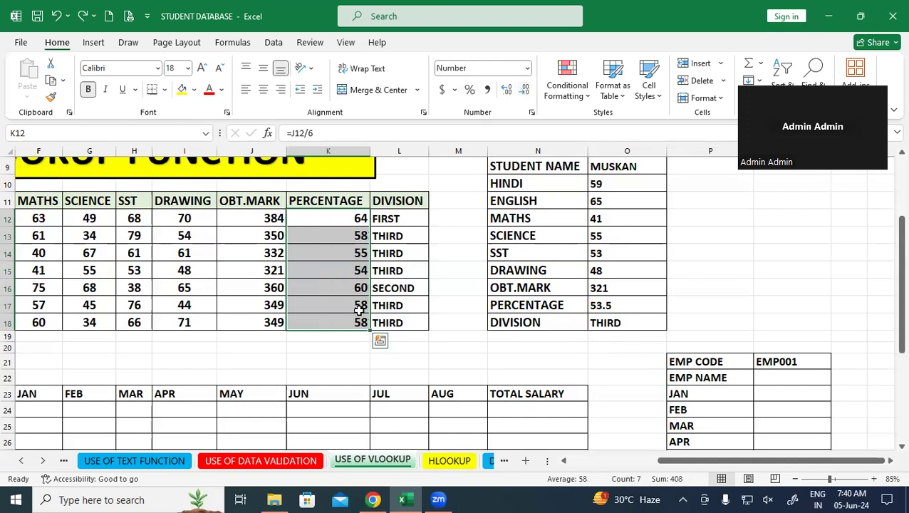
click(448, 288)
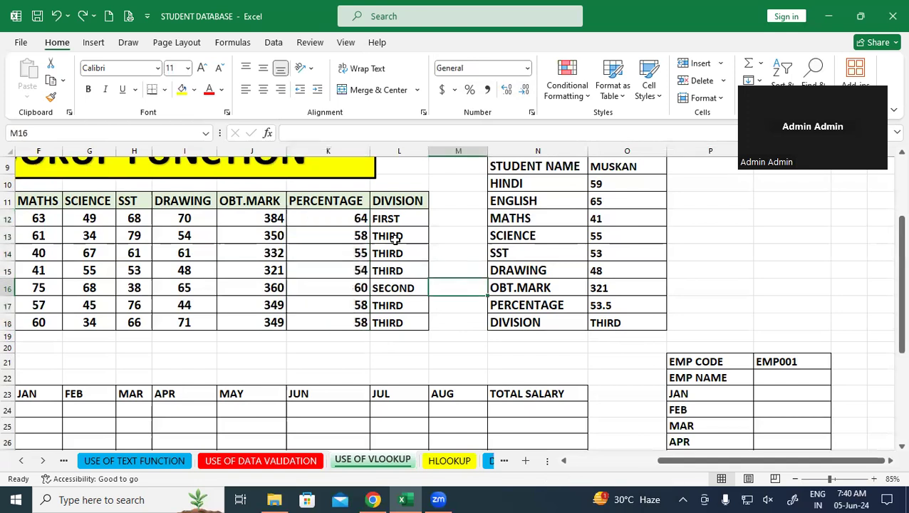
double_click(366, 219)
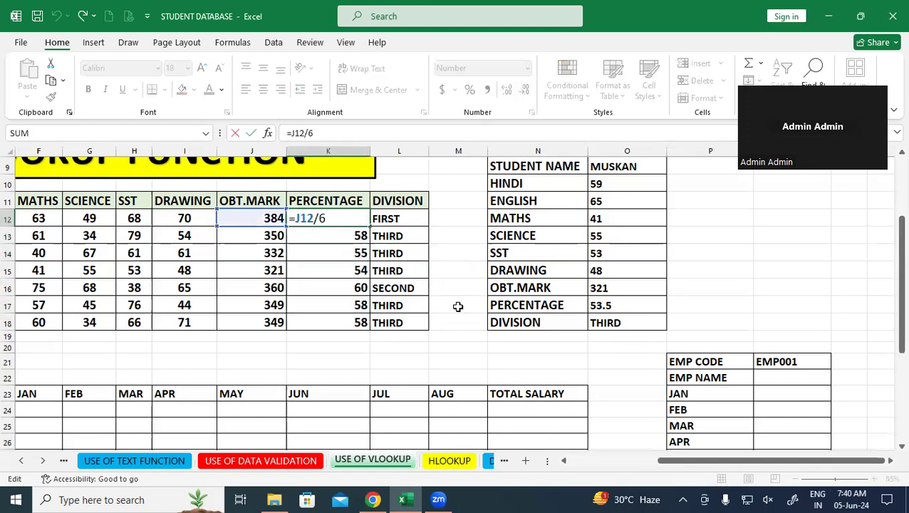
key(Return)
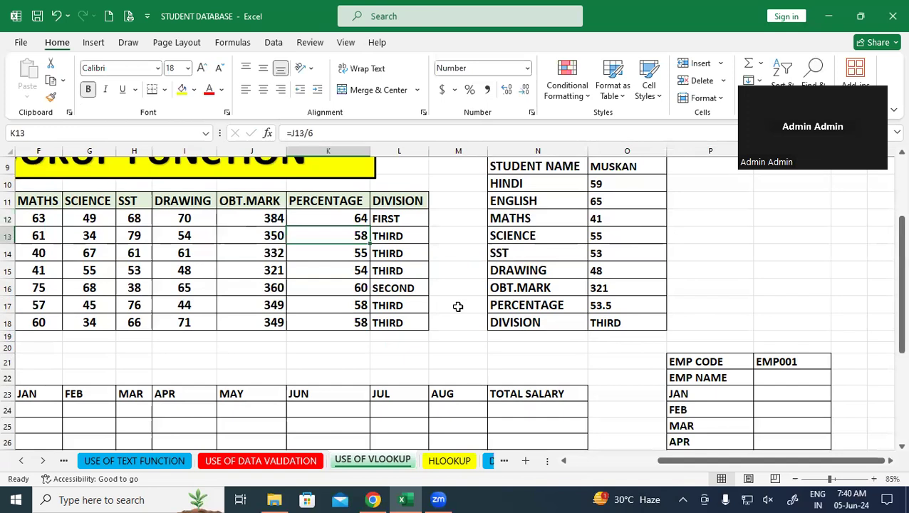
click(500, 291)
click(348, 220)
drag(351, 227, 349, 319)
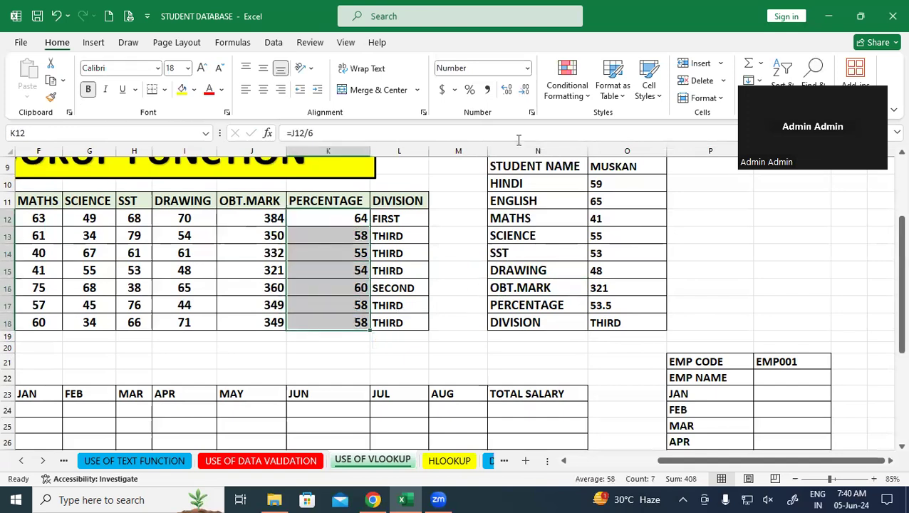
click(471, 90)
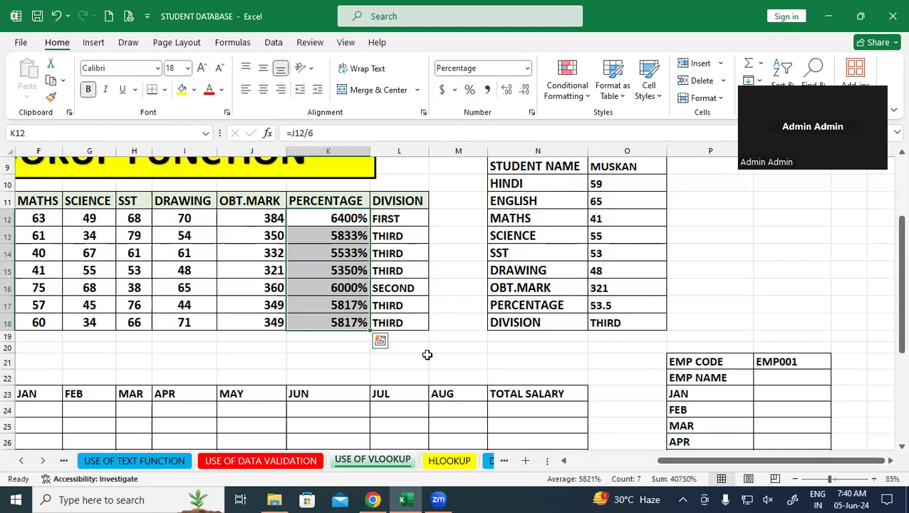
key(ctrl+z)
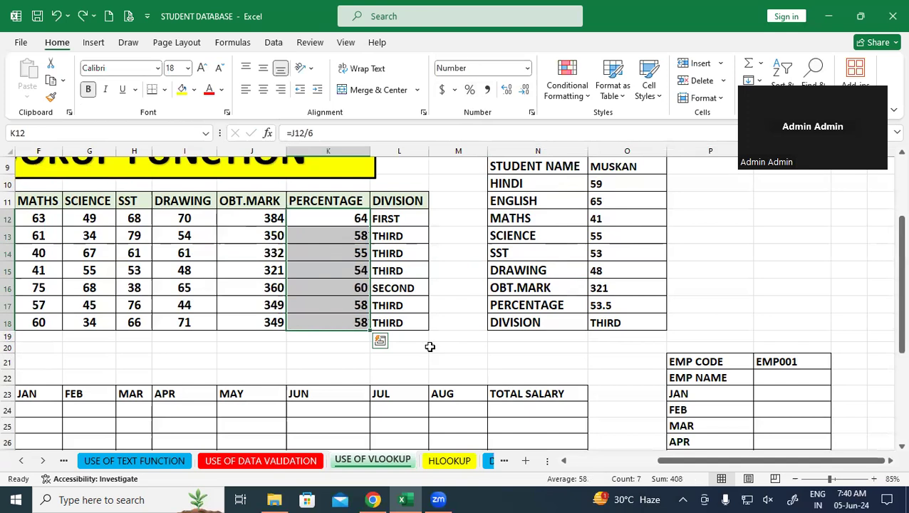
click(431, 349)
drag(351, 215, 352, 322)
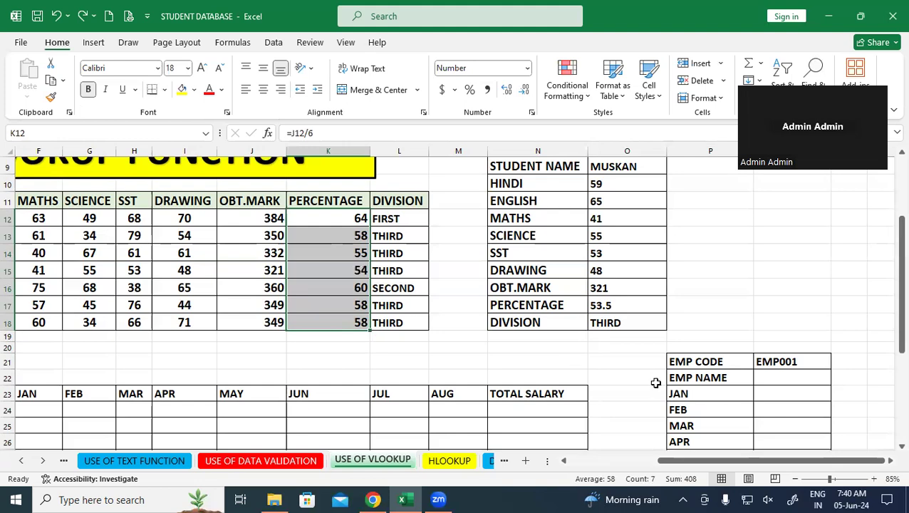
- Examine the employee salary table below the student table, including its employee codes, names and the month headings from JAN to AUG
scroll(655, 382, up, 1)
drag(769, 461, 673, 461)
scroll(598, 361, down, 4)
click(475, 365)
drag(150, 271, 155, 353)
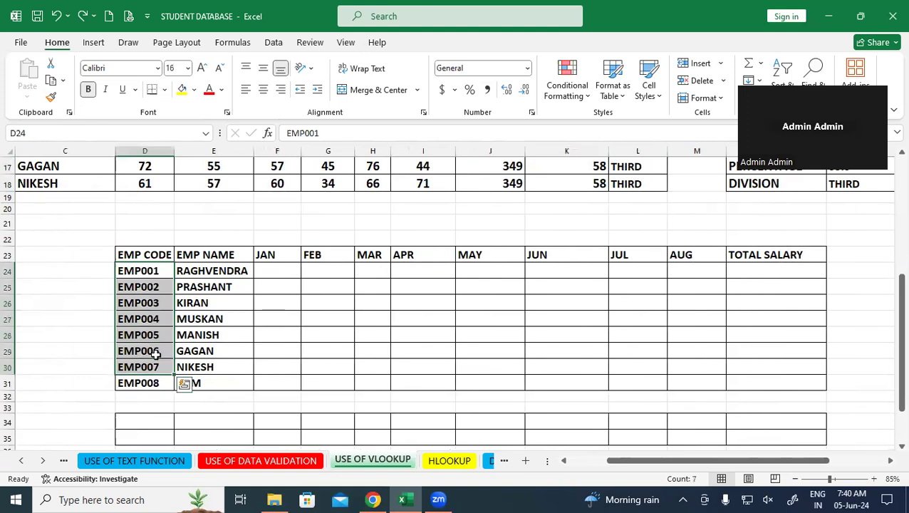
drag(201, 271, 222, 365)
click(407, 337)
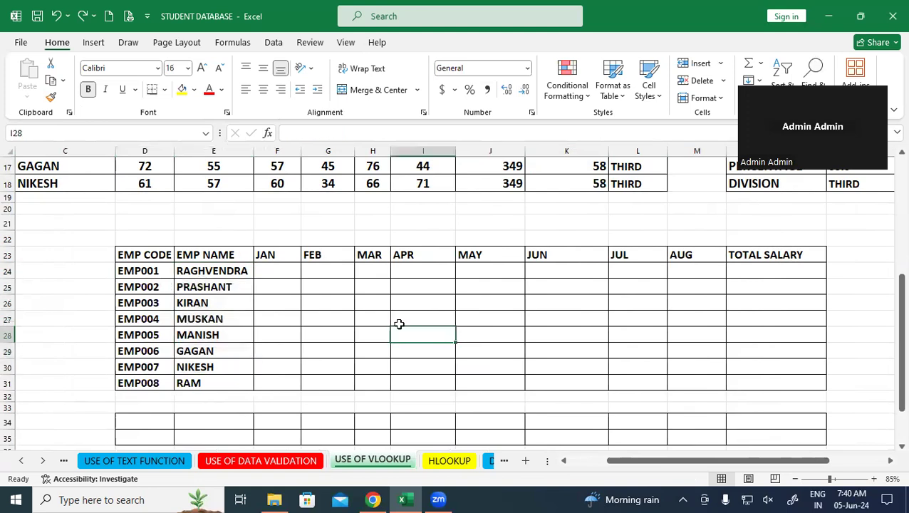
click(274, 254)
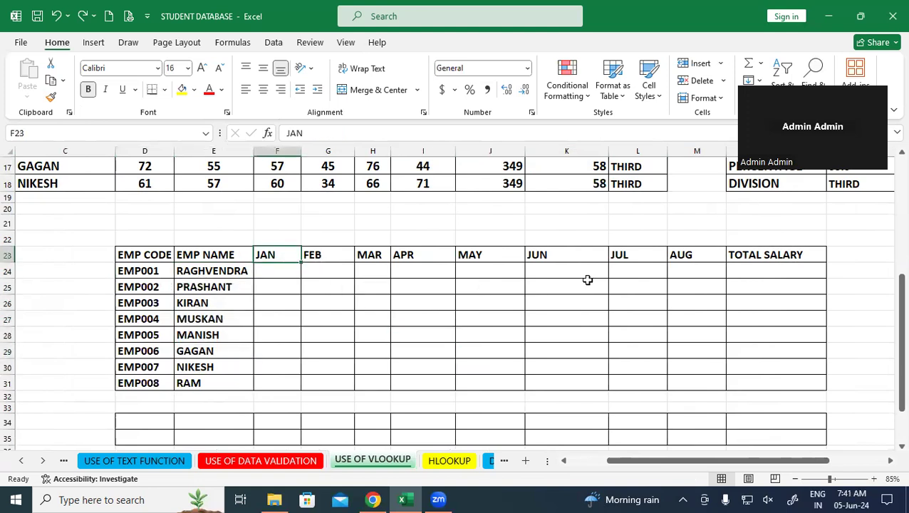
click(693, 254)
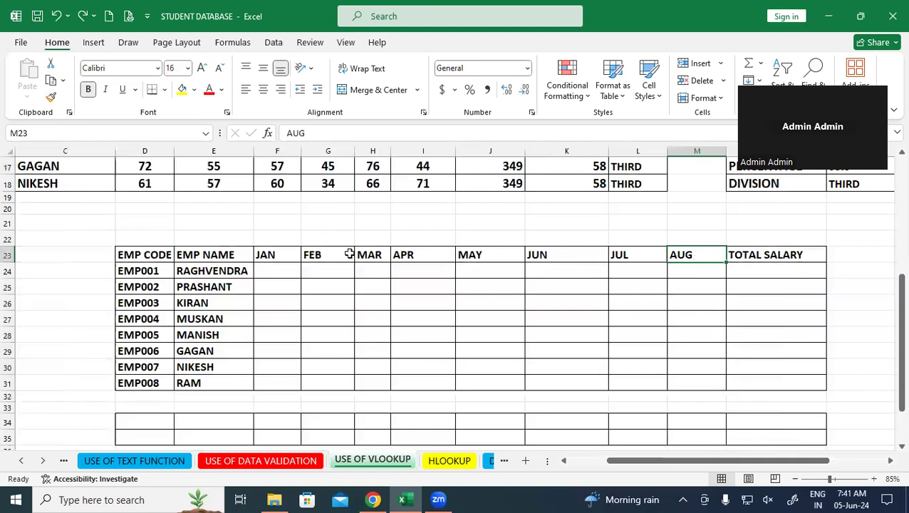
- Enter =RANDBETWEEN(9000,15000) in F24 as the JAN salary of employee EMP001
click(292, 272)
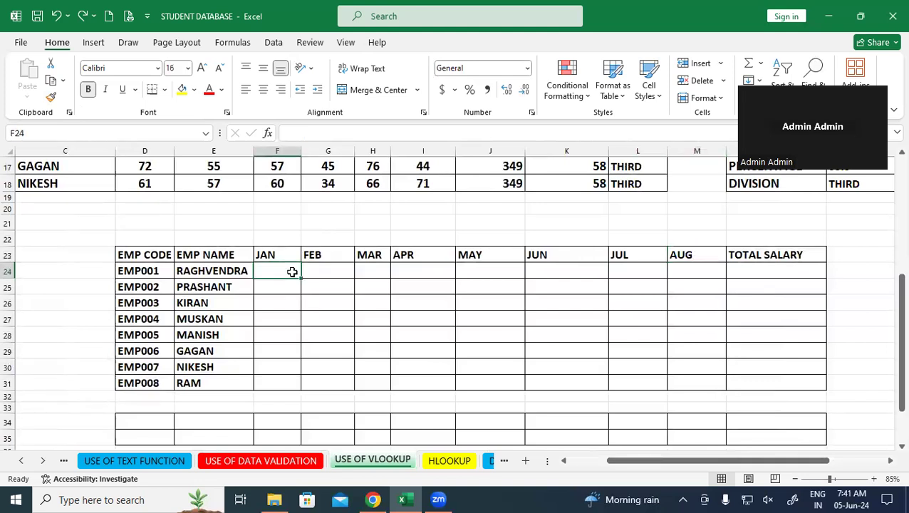
text(=RANDBE)
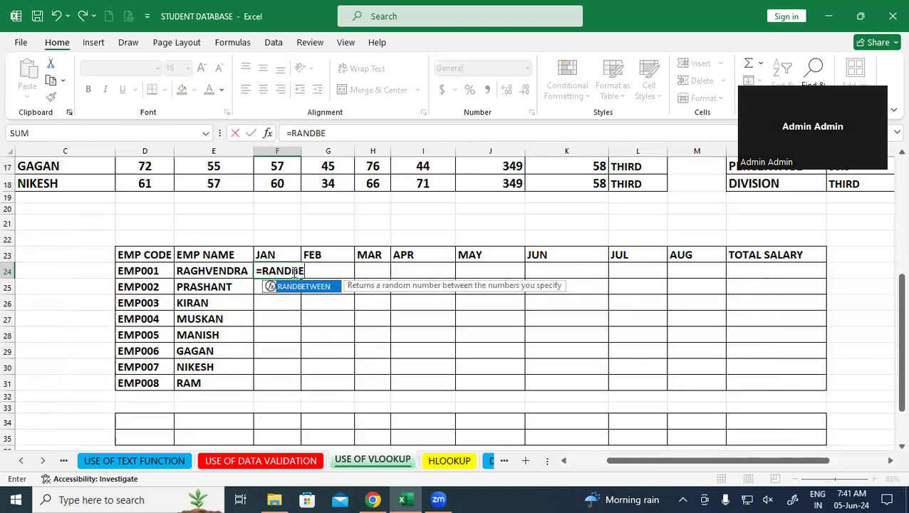
key(Tab)
text(9000)
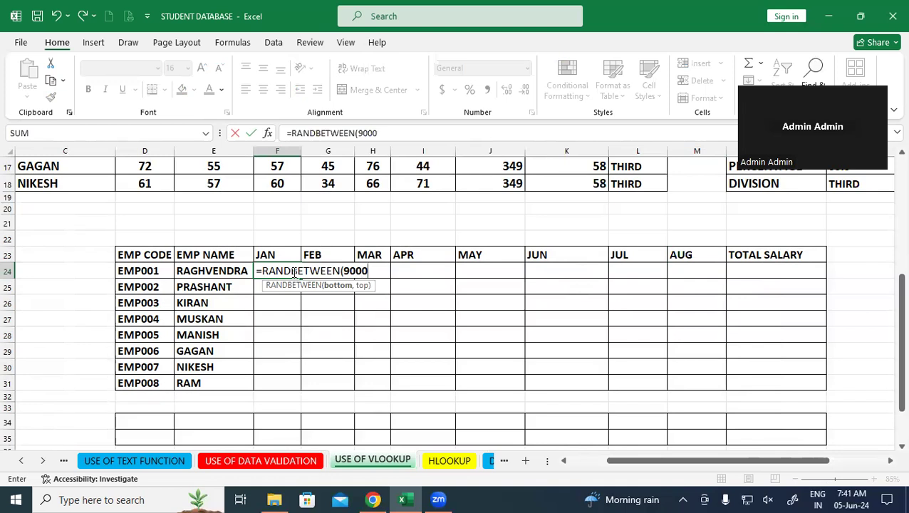
text(,15000)
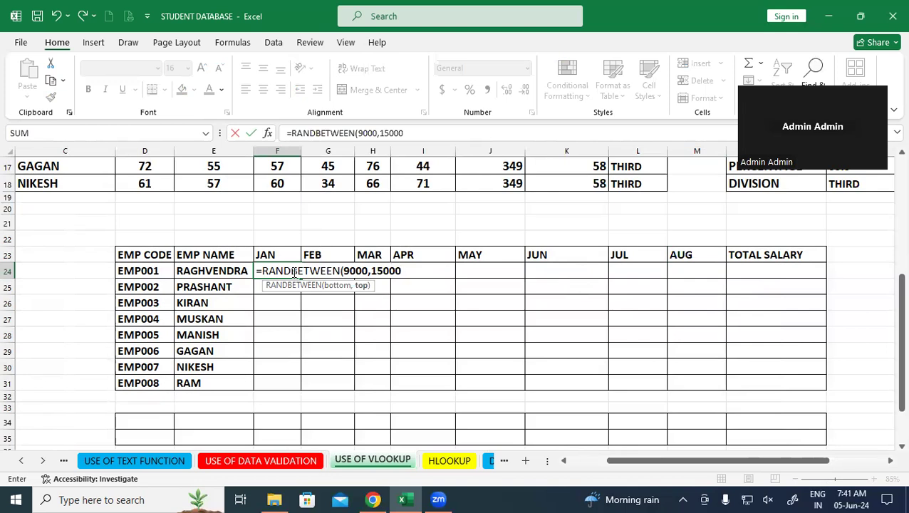
text())
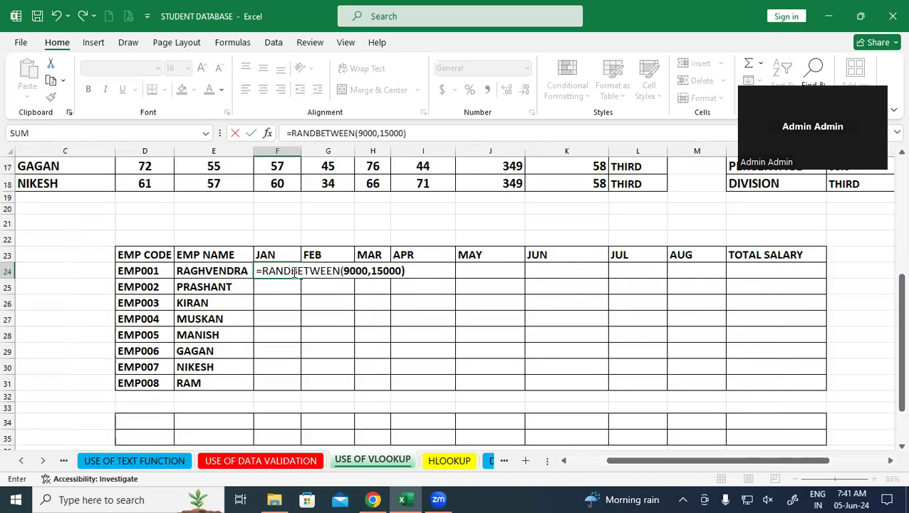
key(Return)
- Fill the RANDBETWEEN formula from F24 across to AUG and down to EMP008, covering F24:M31
click(294, 270)
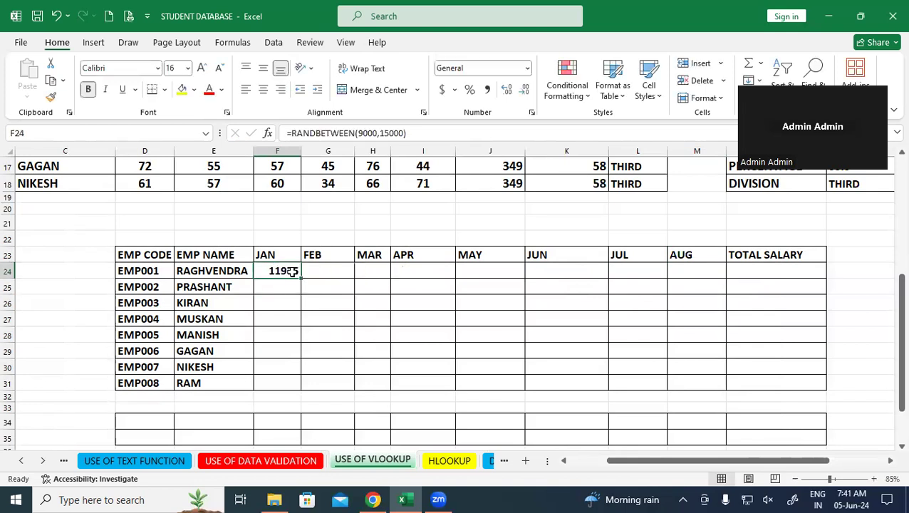
drag(300, 280, 729, 297)
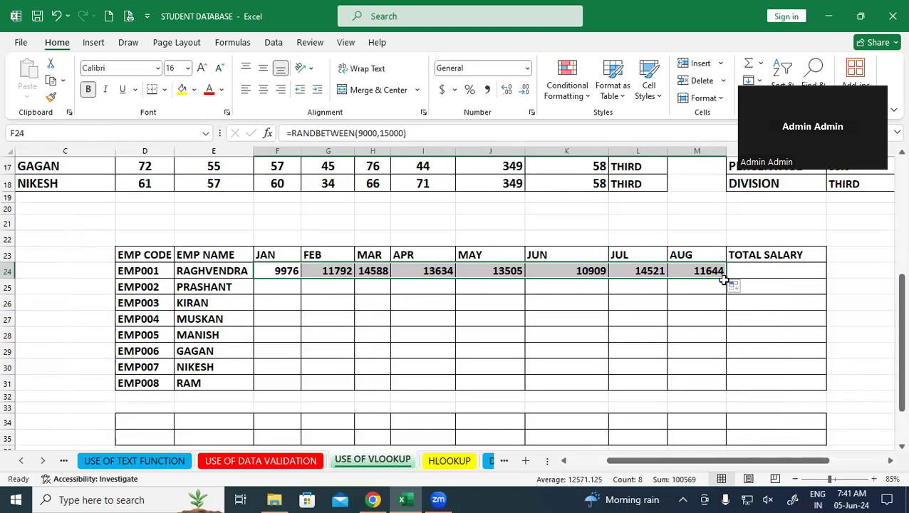
click(684, 315)
drag(299, 269, 556, 309)
- Copy the random salaries in F24:M31 and paste them back in place as Values with Paste Special
right_click(556, 309)
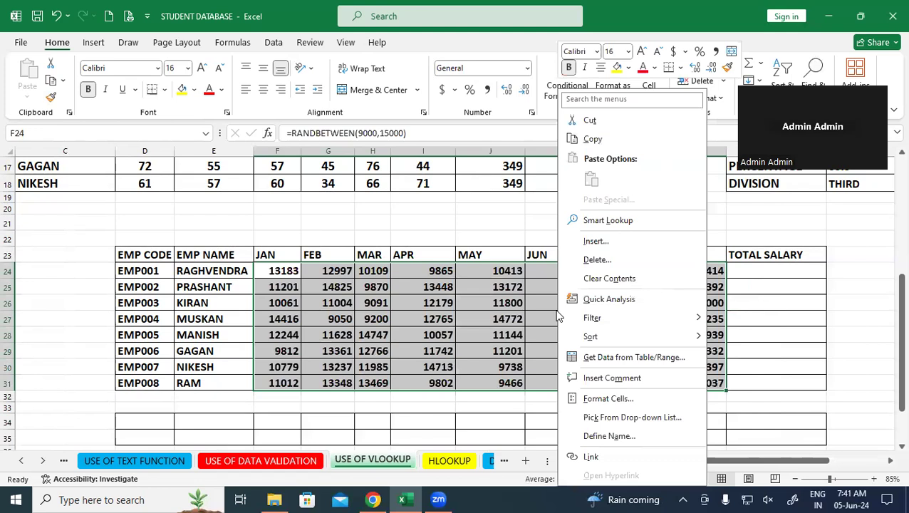
click(612, 142)
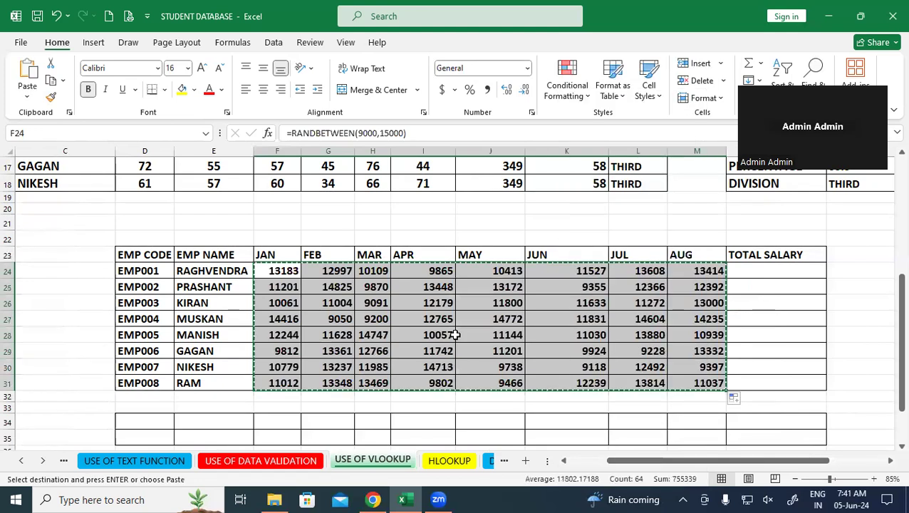
right_click(408, 313)
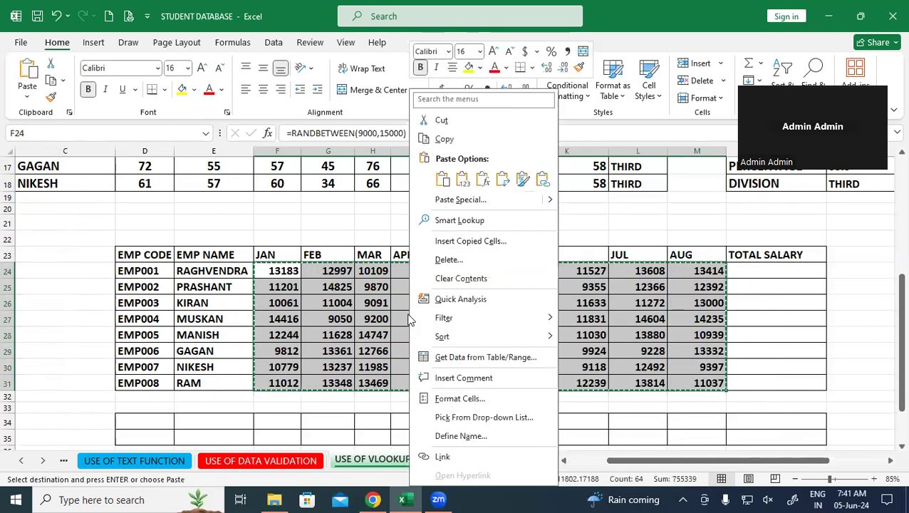
click(481, 207)
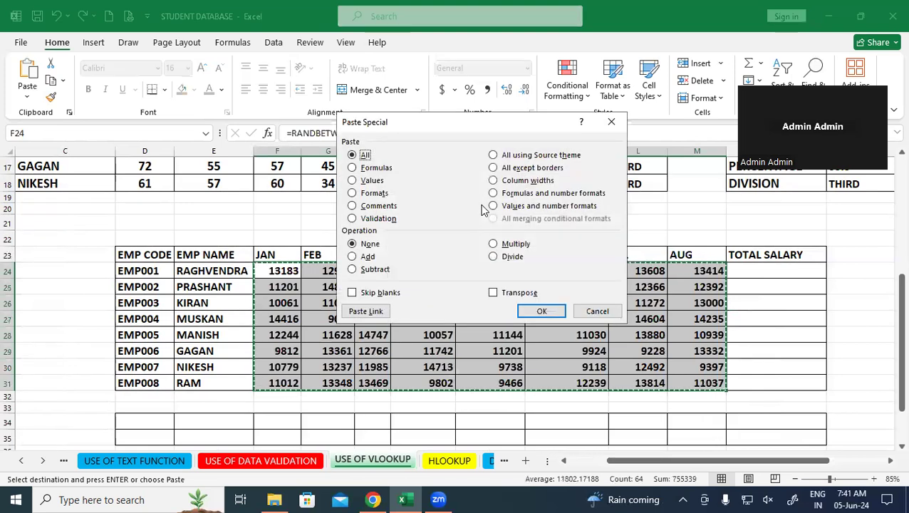
click(354, 180)
click(541, 313)
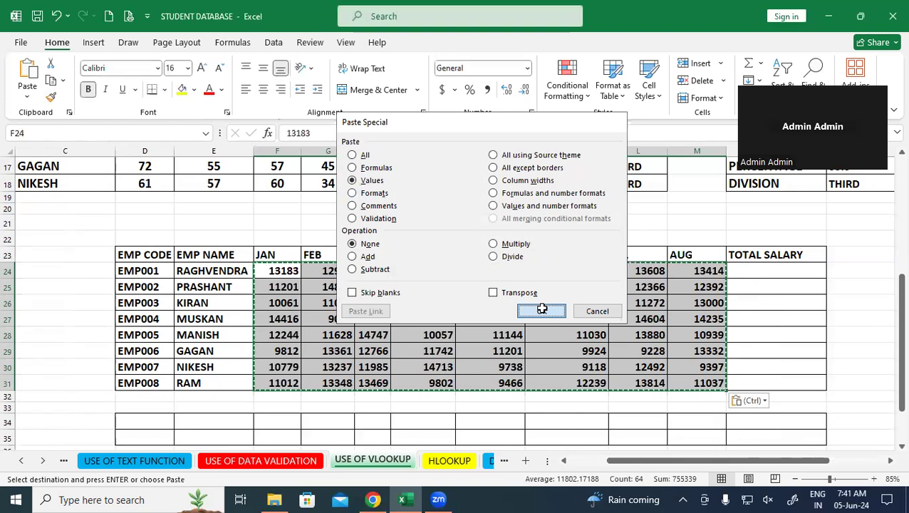
key(Escape)
click(858, 319)
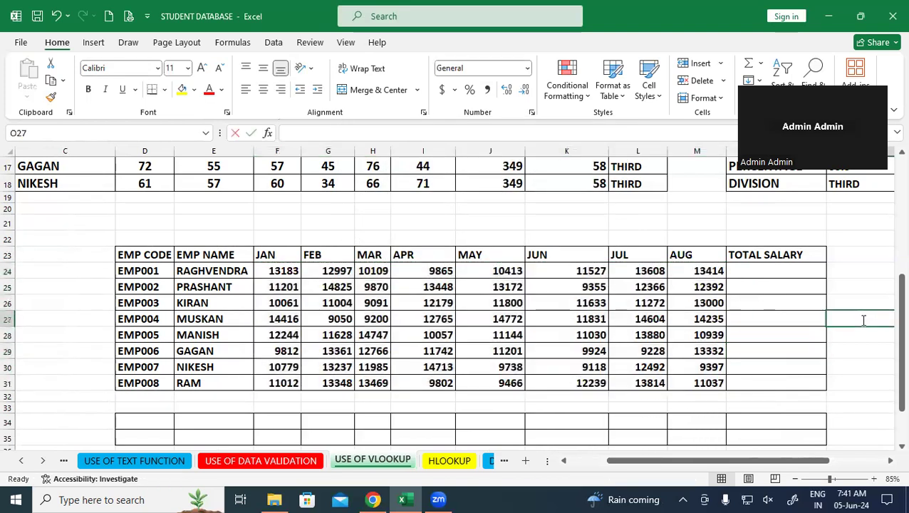
- Enter =SUM(F24:M24) in N24 as the TOTAL SALARY of employee EMP001
click(766, 400)
click(787, 410)
click(685, 274)
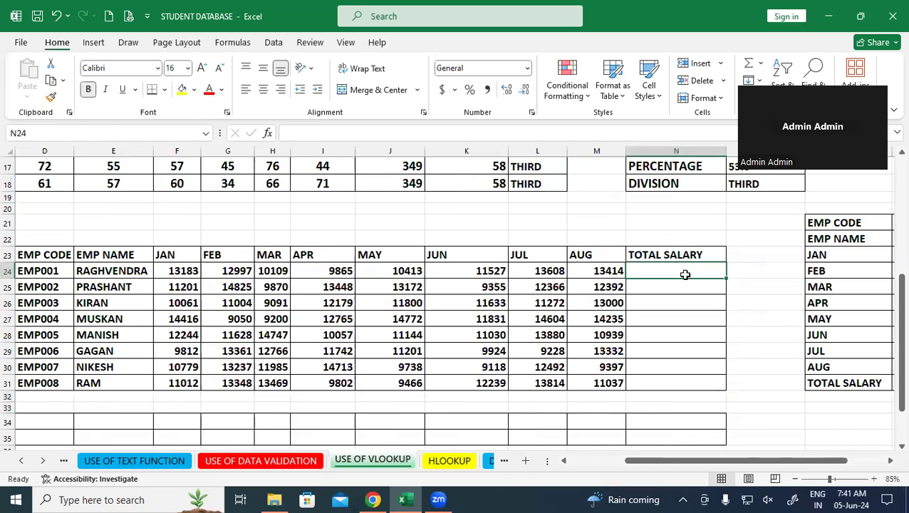
text(=S)
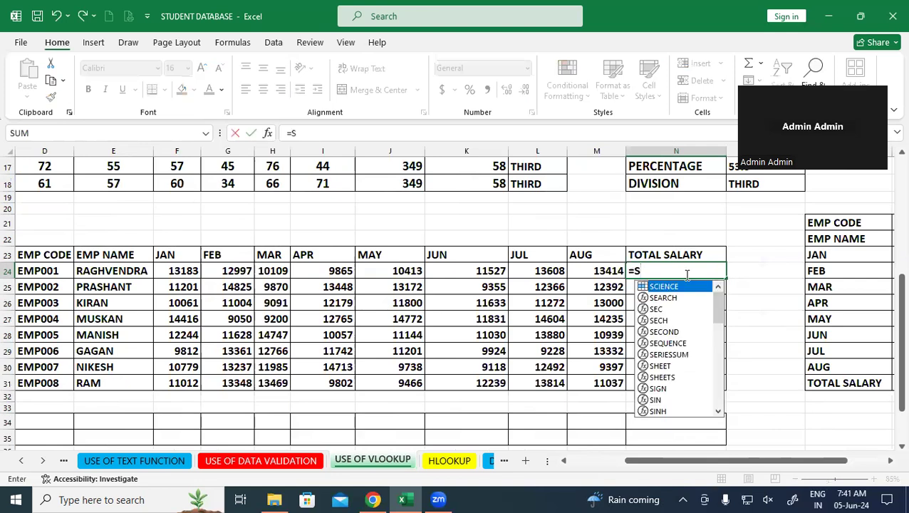
text(UM()
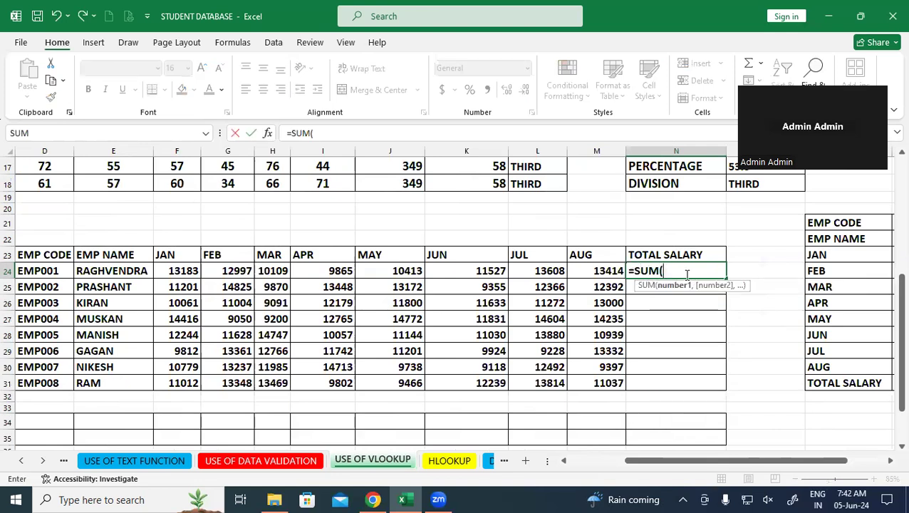
click(189, 269)
drag(234, 265, 573, 270)
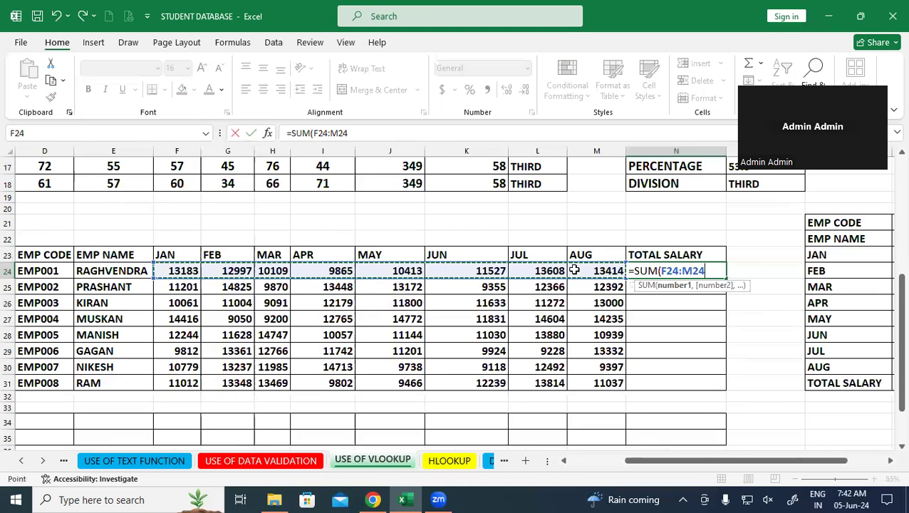
key(Return)
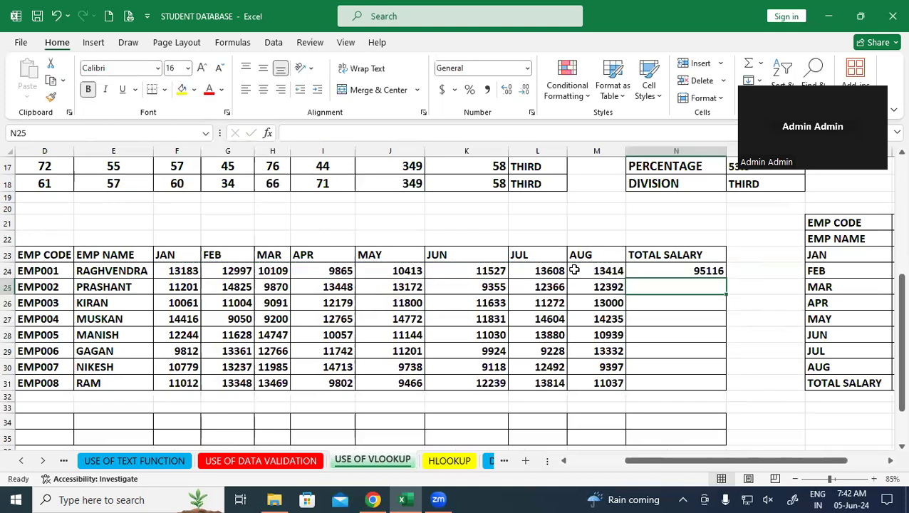
- Fill the SUM formula from N24 down to N31 to total every employee's salary
click(712, 271)
drag(725, 278, 723, 384)
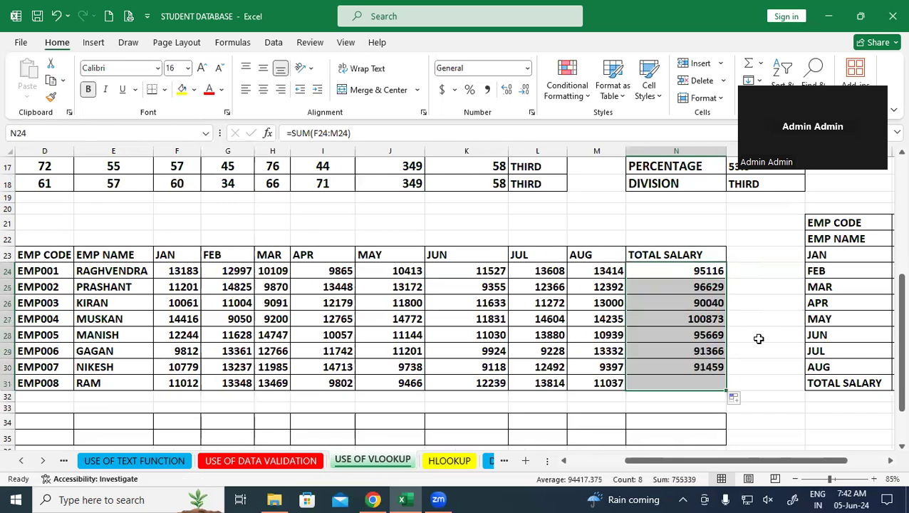
click(759, 368)
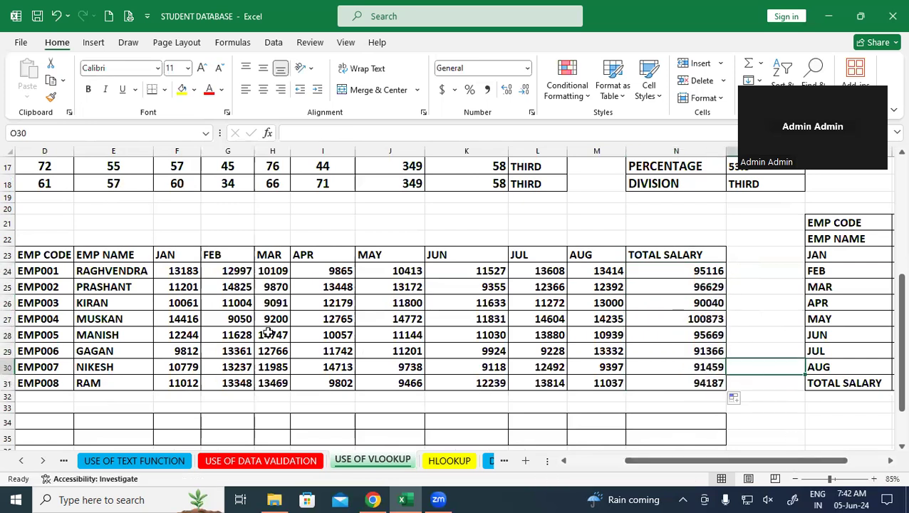
- Copy the employee code EMP001 from D24 into the lookup form's EMP CODE cell Q21
click(54, 276)
right_click(55, 277)
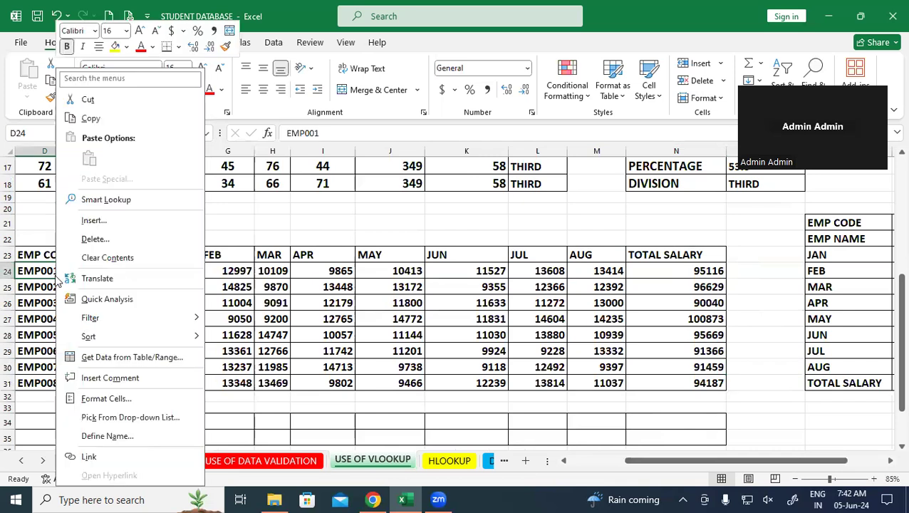
click(102, 121)
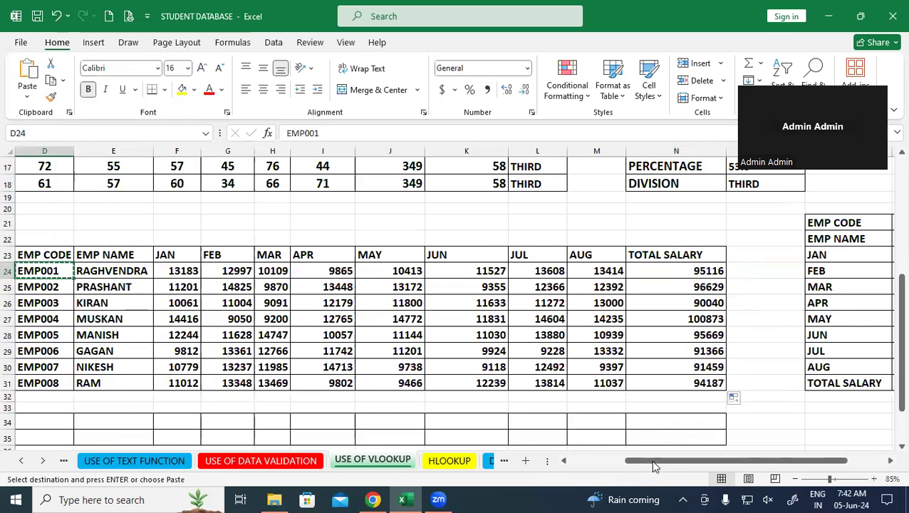
drag(650, 459, 705, 461)
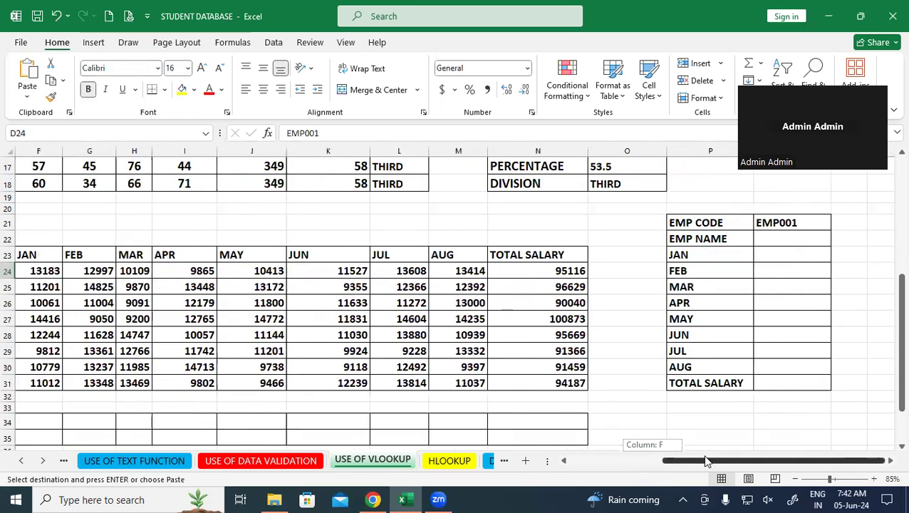
click(763, 225)
key(ctrl+v)
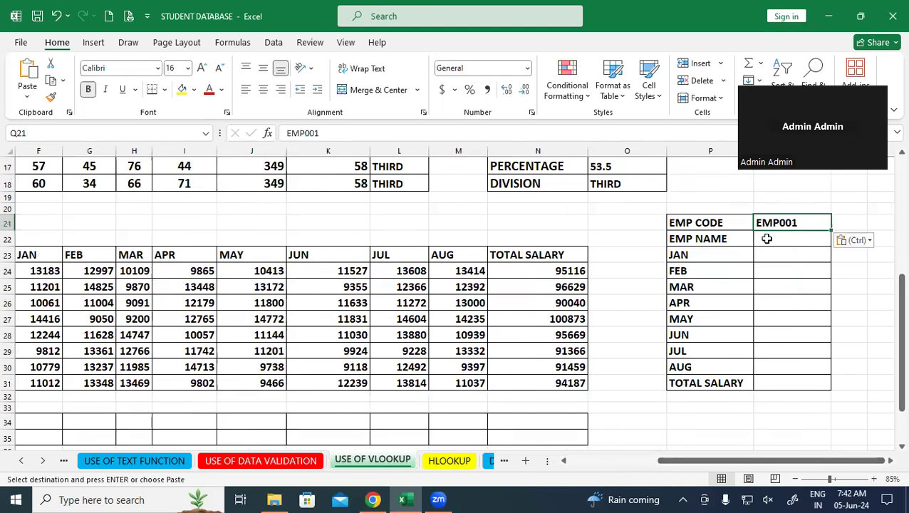
click(767, 238)
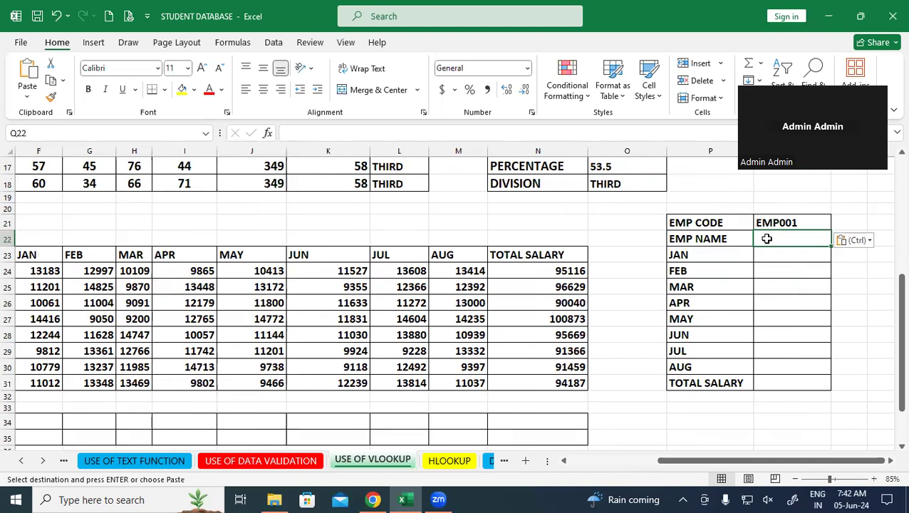
text(=)
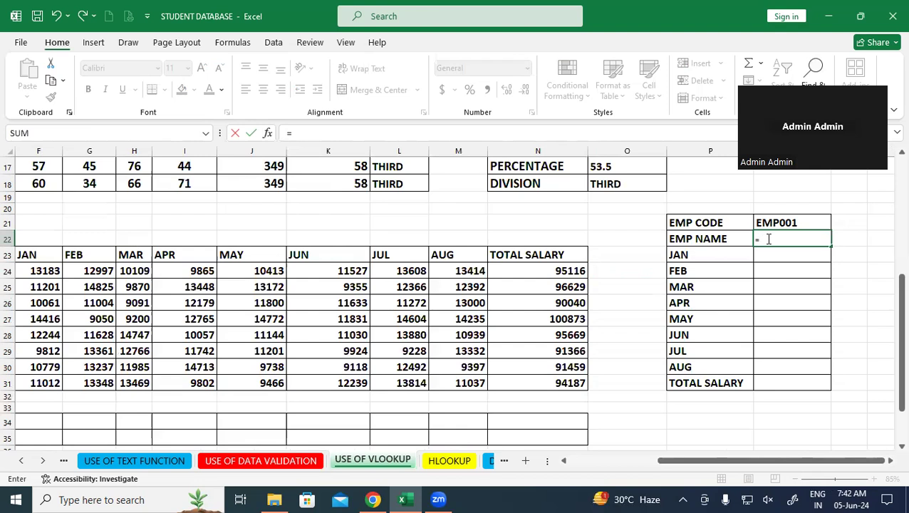
key(BackSpace)
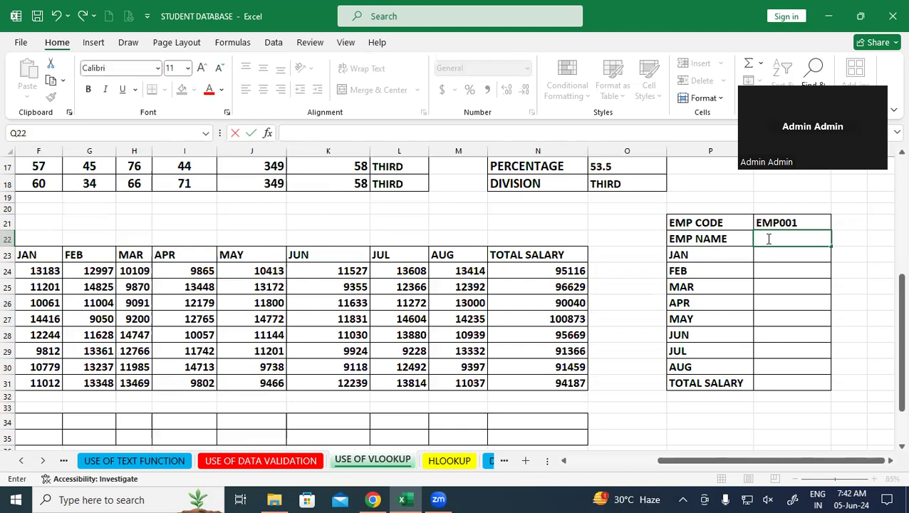
- Copy the formatting of salary cell L28 onto the lookup form's empty cells Q22:Q31 with Format Painter
click(414, 331)
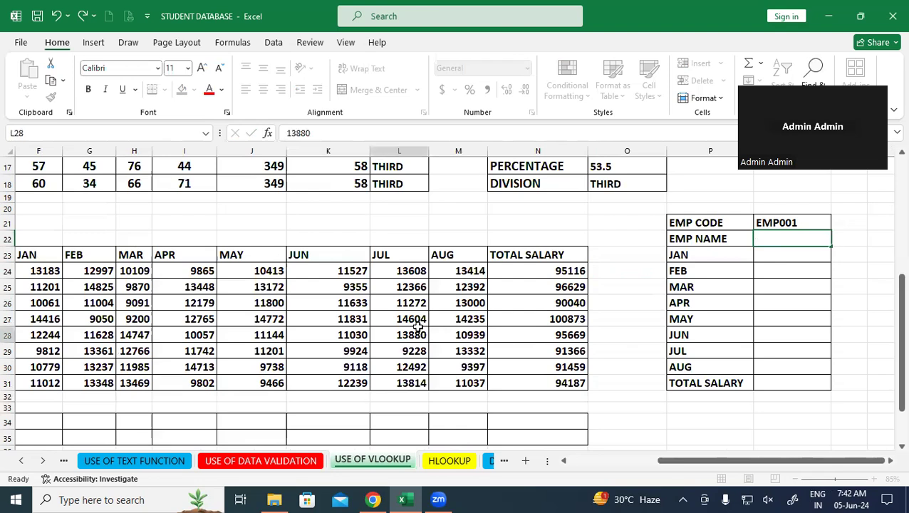
double_click(50, 97)
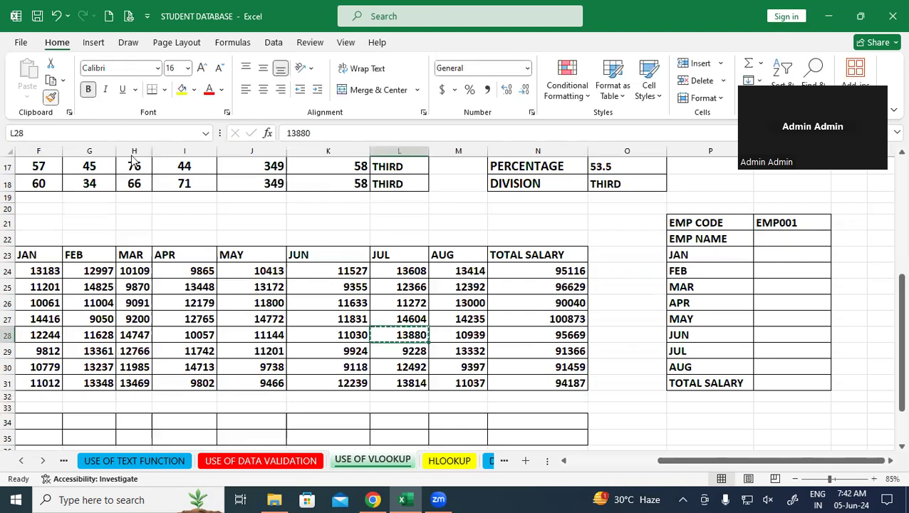
click(774, 237)
drag(776, 268, 797, 383)
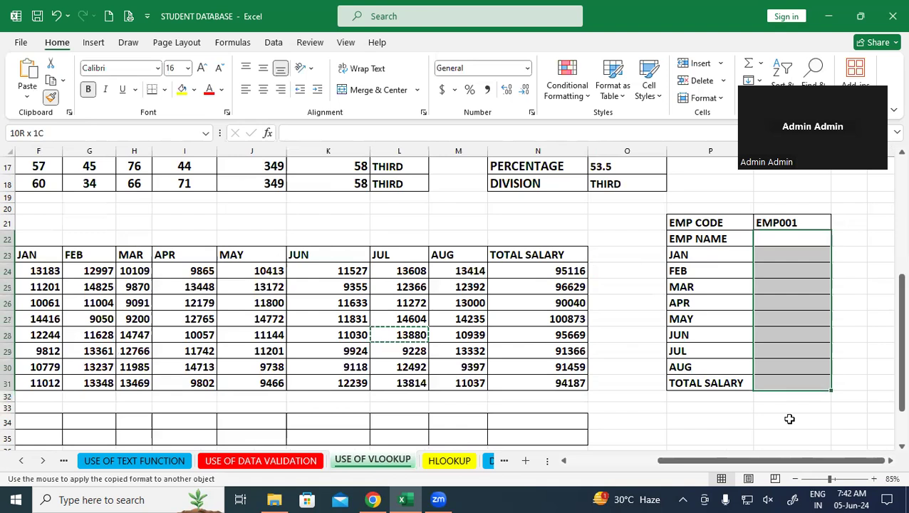
click(789, 420)
- Enter =VLOOKUP(Q21,D23:N31,2,0) in Q22 to return the EMP NAME for the employee code
click(796, 235)
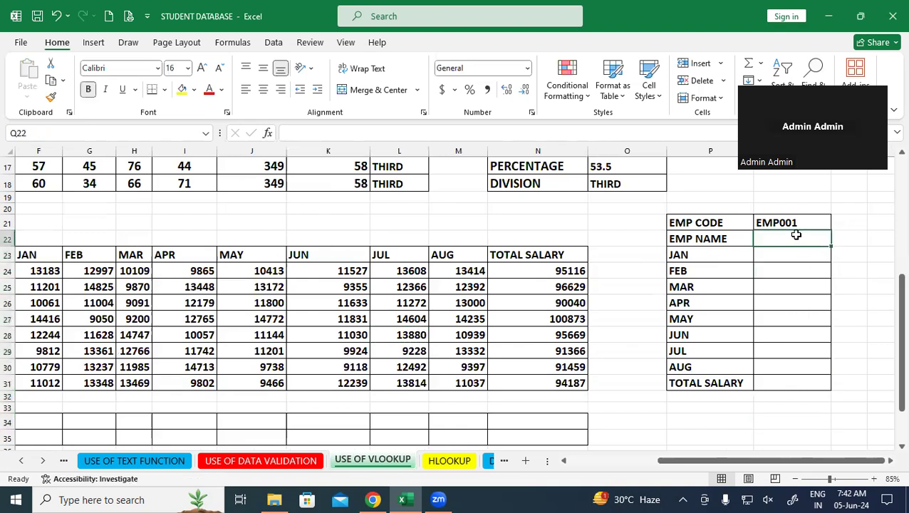
text(=VLOOKUP()
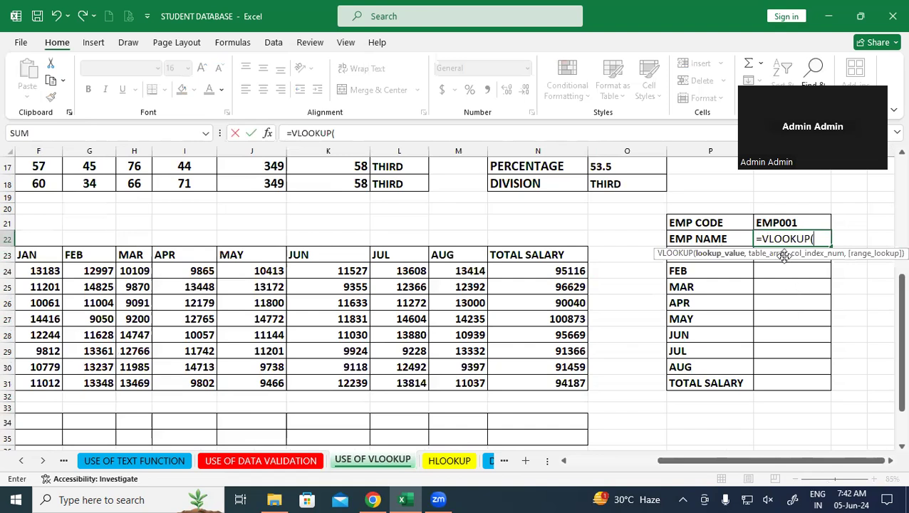
click(776, 221)
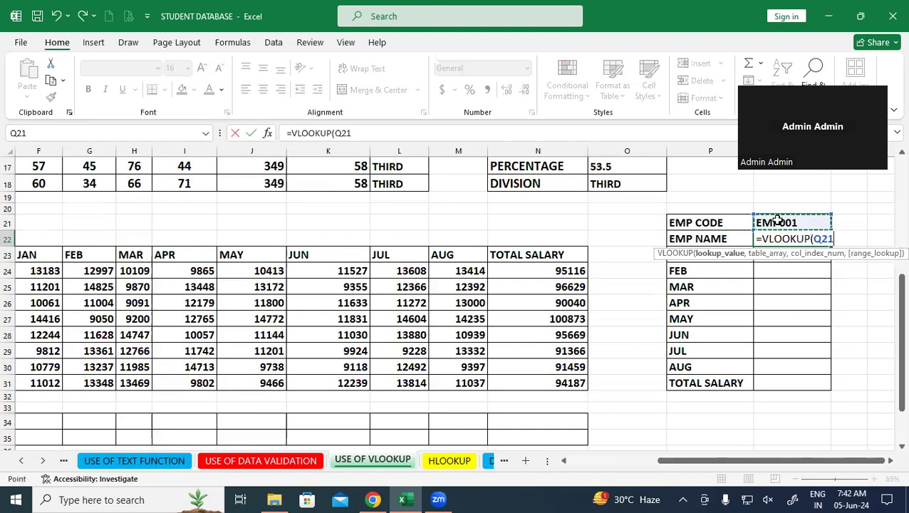
text(,)
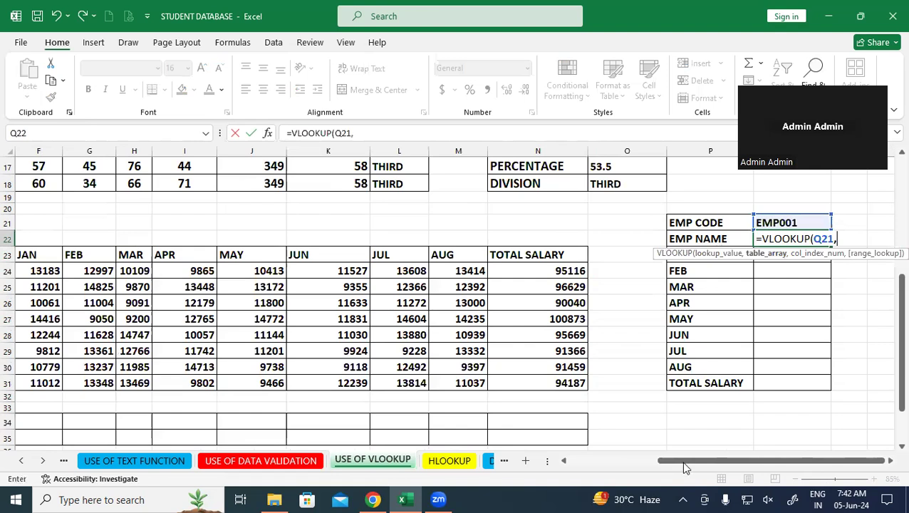
drag(717, 460, 666, 460)
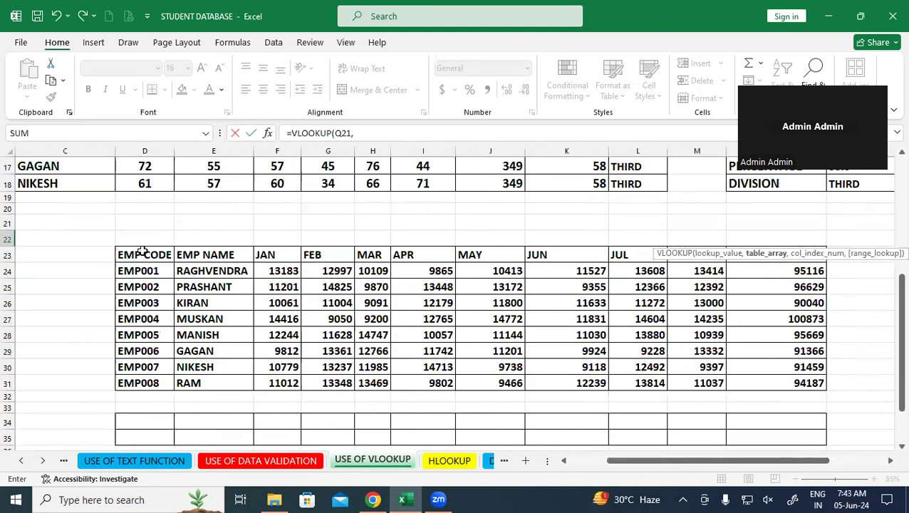
drag(142, 254, 800, 385)
drag(723, 460, 776, 460)
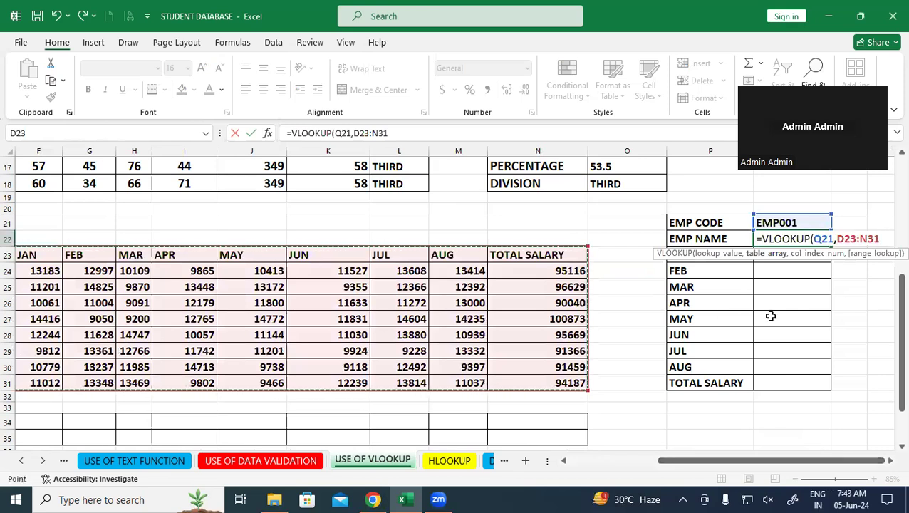
text(,)
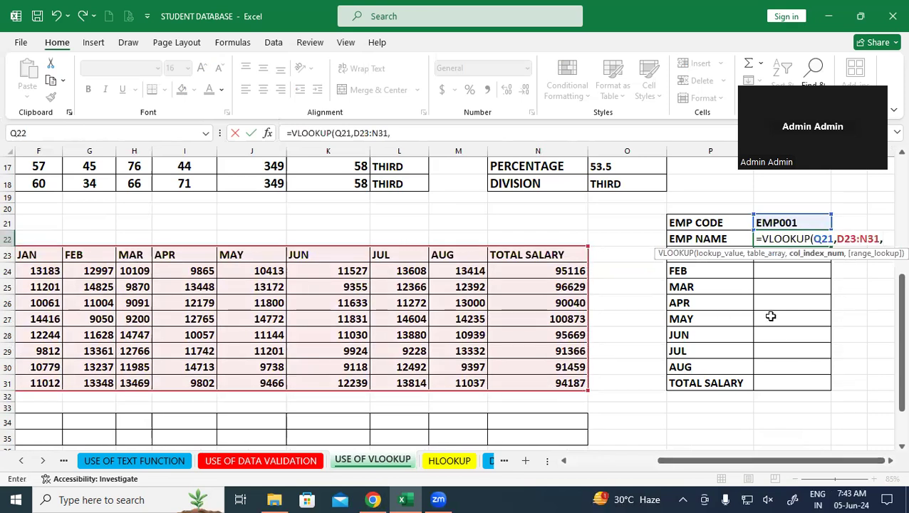
text(2,)
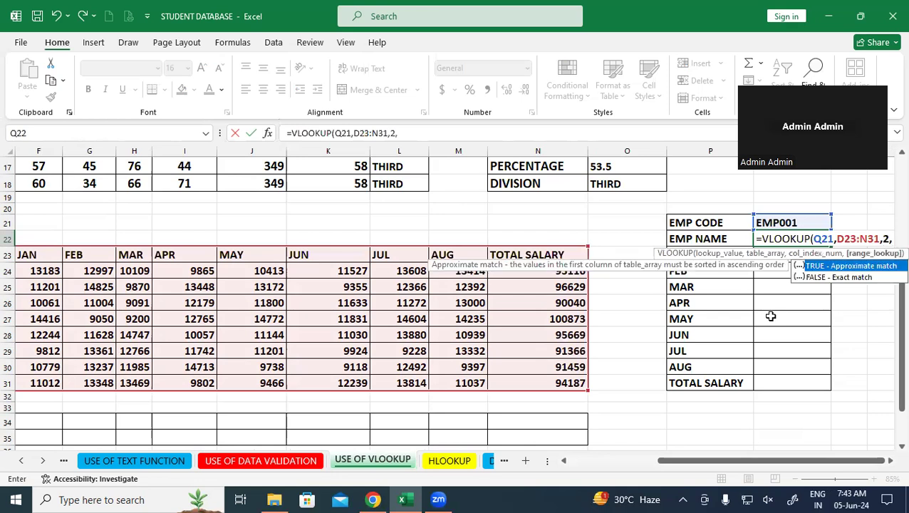
text(0))
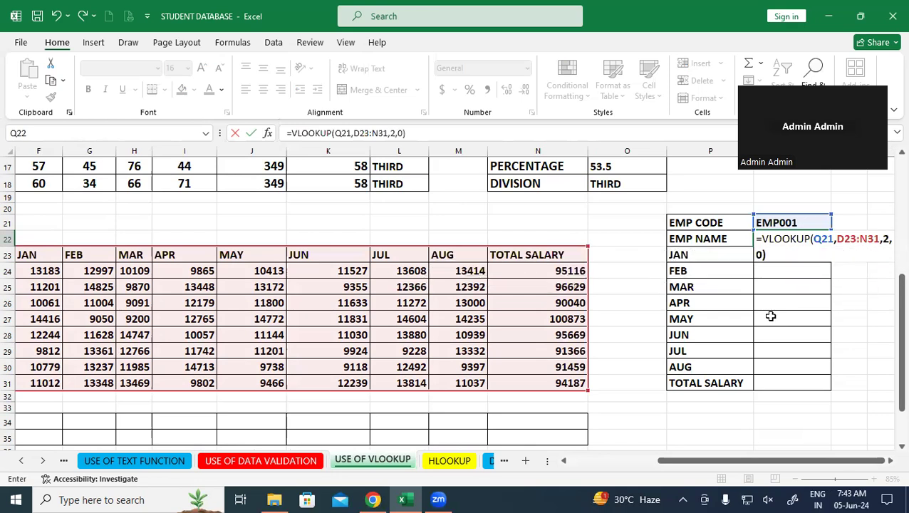
key(Return)
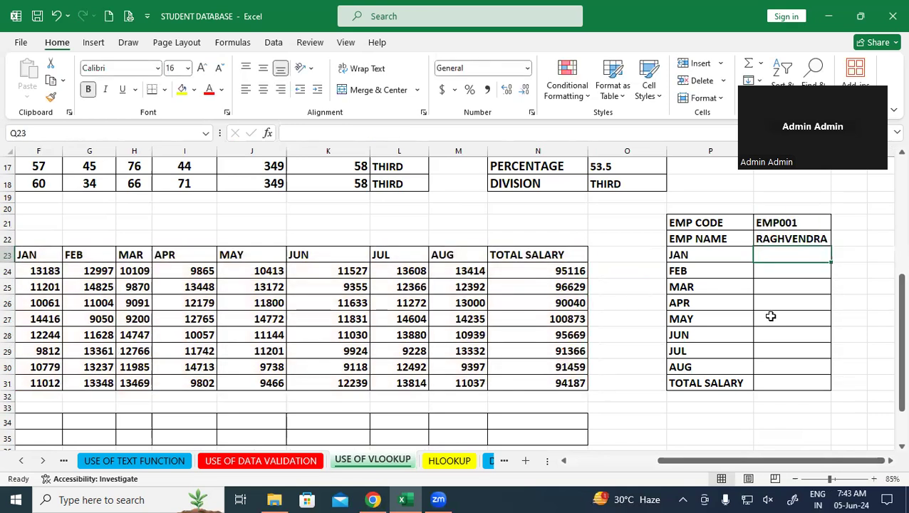
click(650, 405)
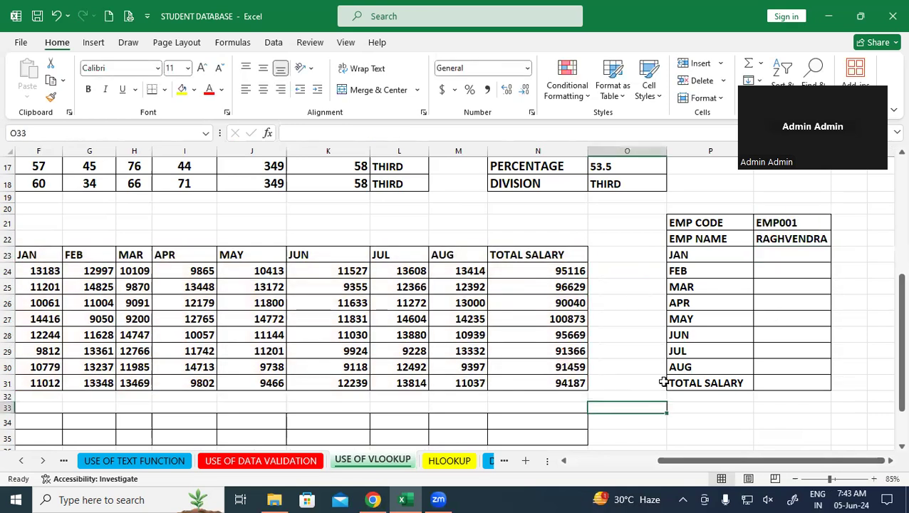
- Enter =VLOOKUP(Q21,D23:N31,3,0) in Q23 to return the JAN salary for the employee code
click(779, 254)
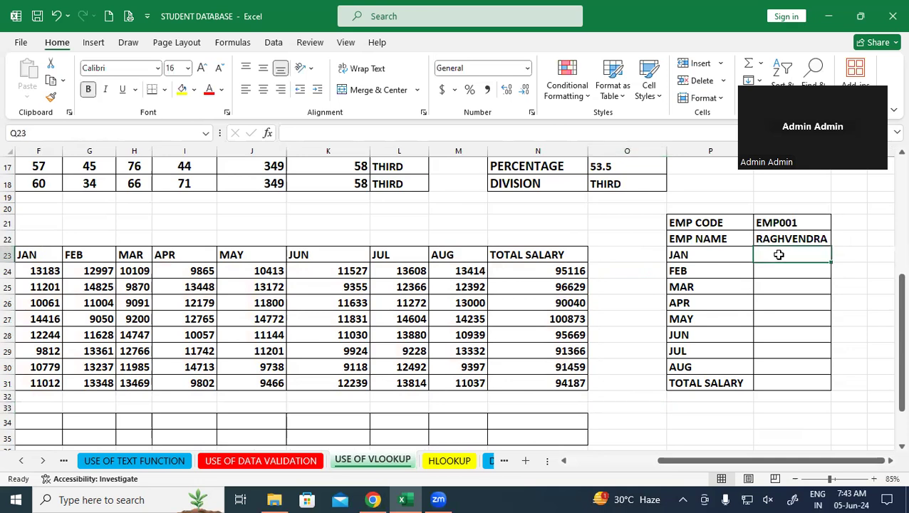
text(=VLOO)
key(Tab)
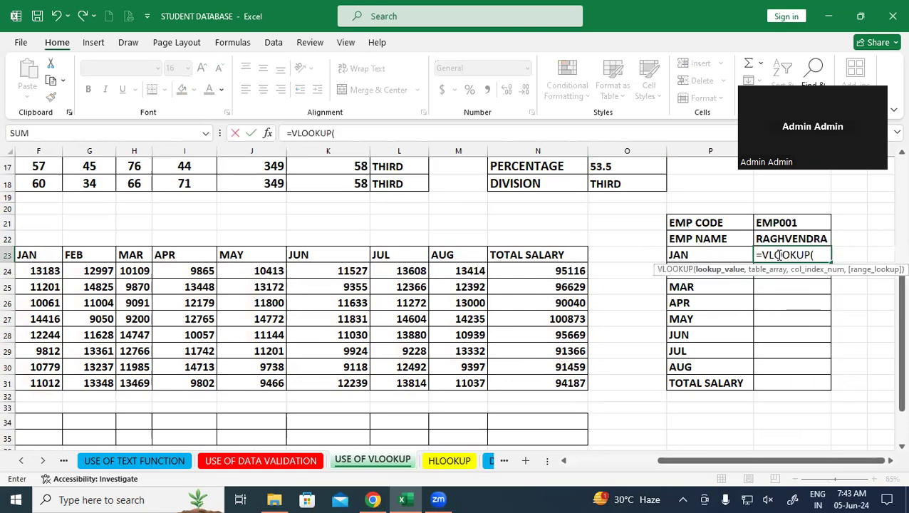
click(805, 218)
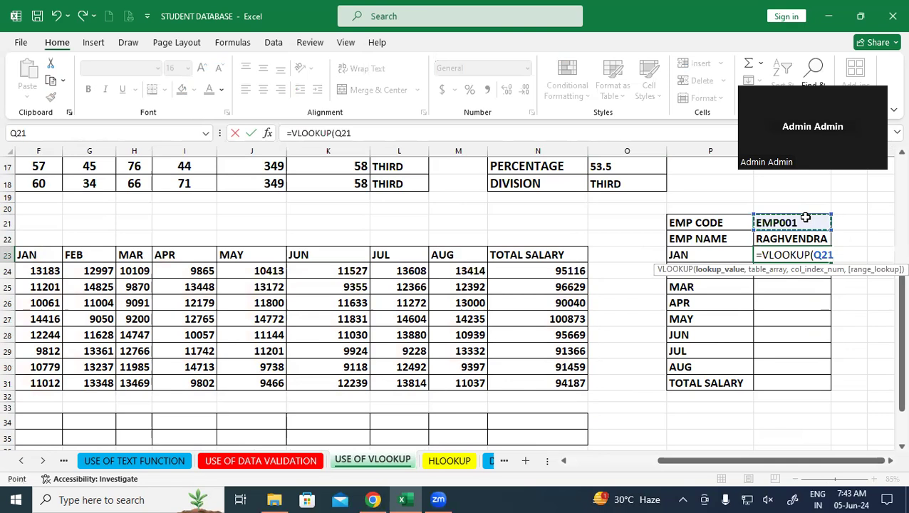
text(,)
drag(769, 465, 663, 462)
drag(238, 256, 717, 382)
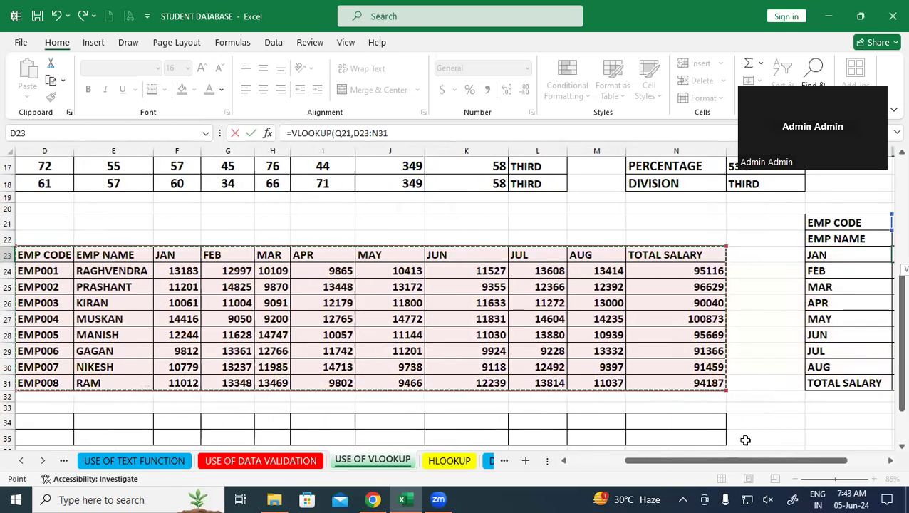
text(,)
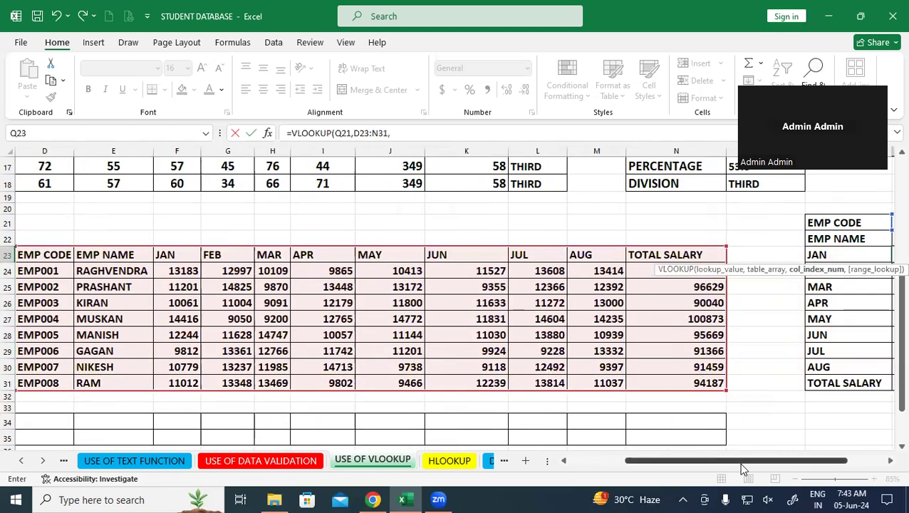
drag(740, 461, 779, 460)
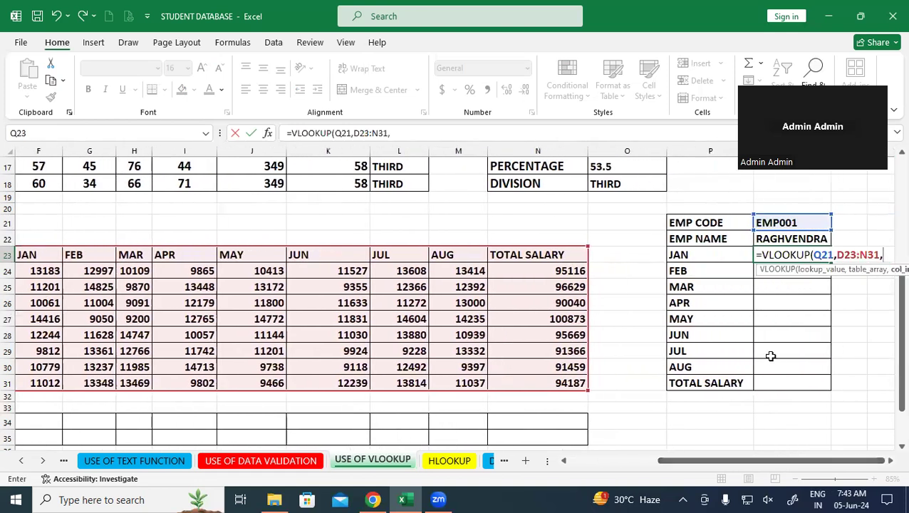
text(3,0)
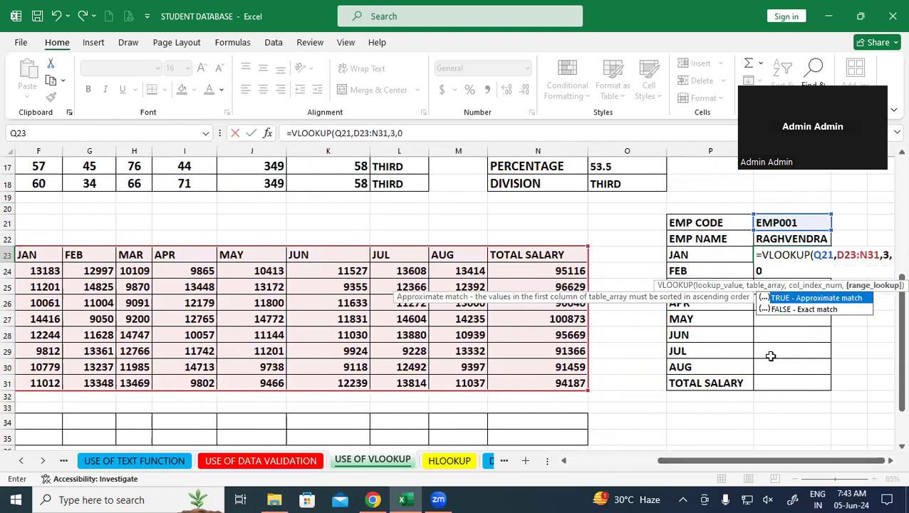
text())
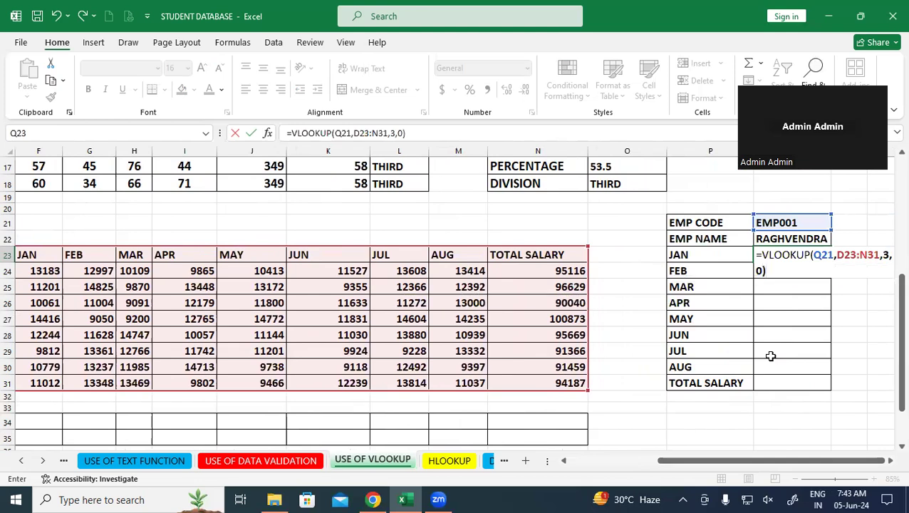
key(Return)
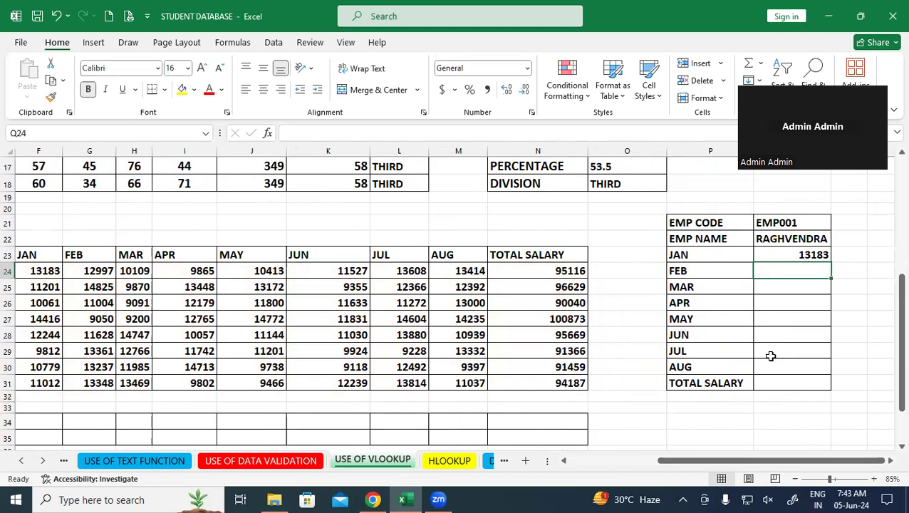
- Change the first student's HINDI mark in D12 of the student marks table to 85
click(712, 407)
drag(700, 463, 617, 461)
scroll(654, 461, up, 5)
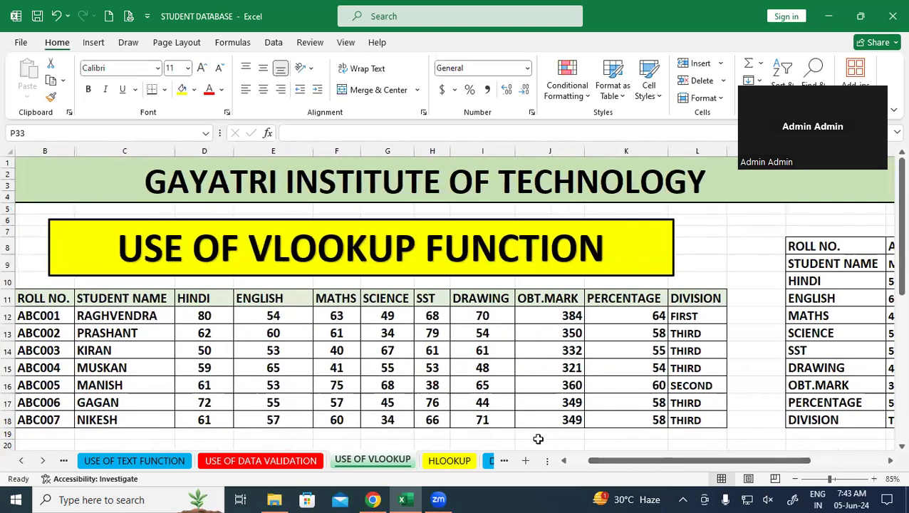
click(524, 427)
drag(212, 316, 483, 413)
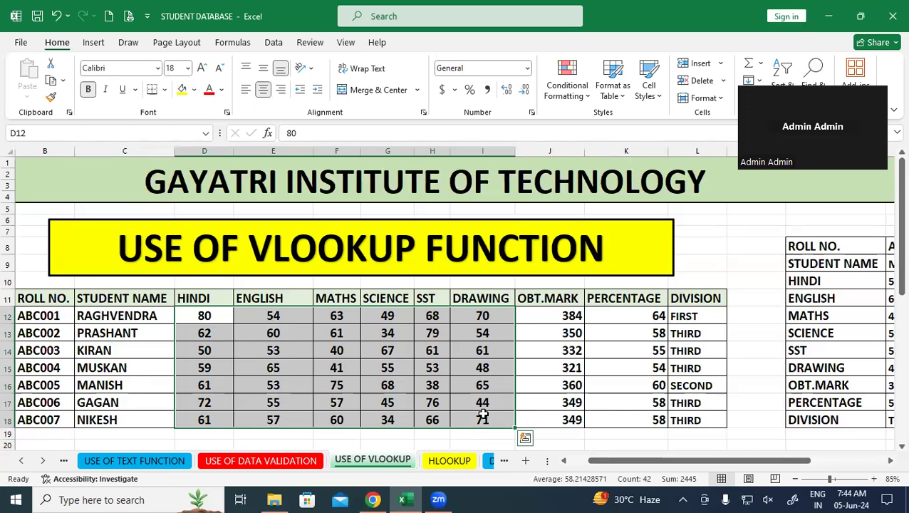
click(221, 318)
key(F2)
key(BackSpace)
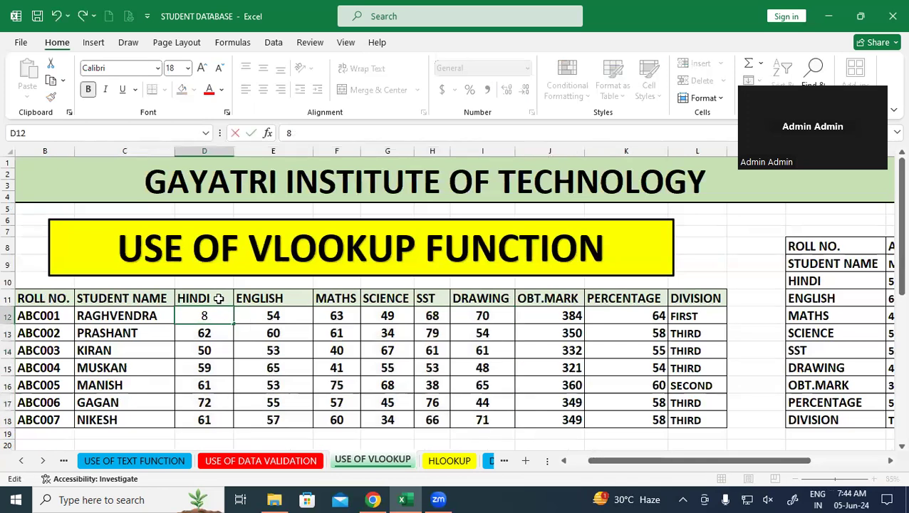
text(5)
click(371, 326)
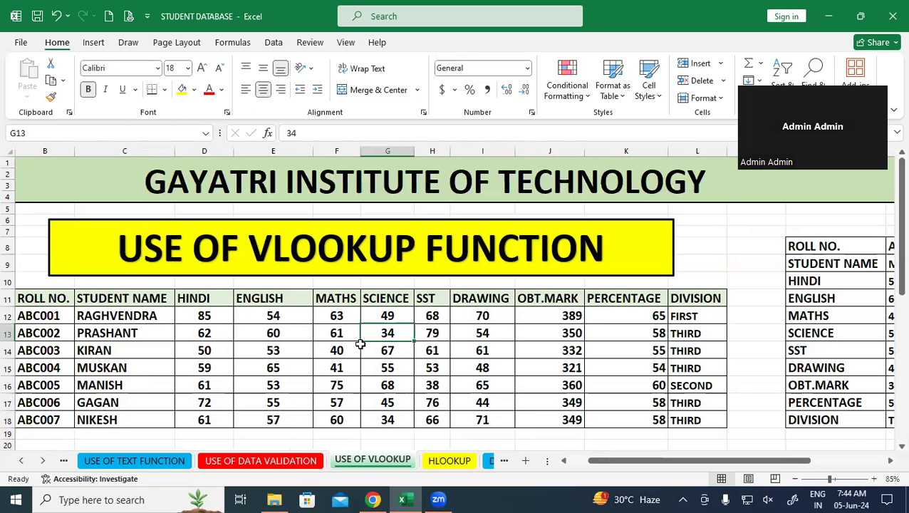
- Enter 5 in the empty cell L7 above the marks table and enlarge its font size to 16
drag(215, 311, 476, 415)
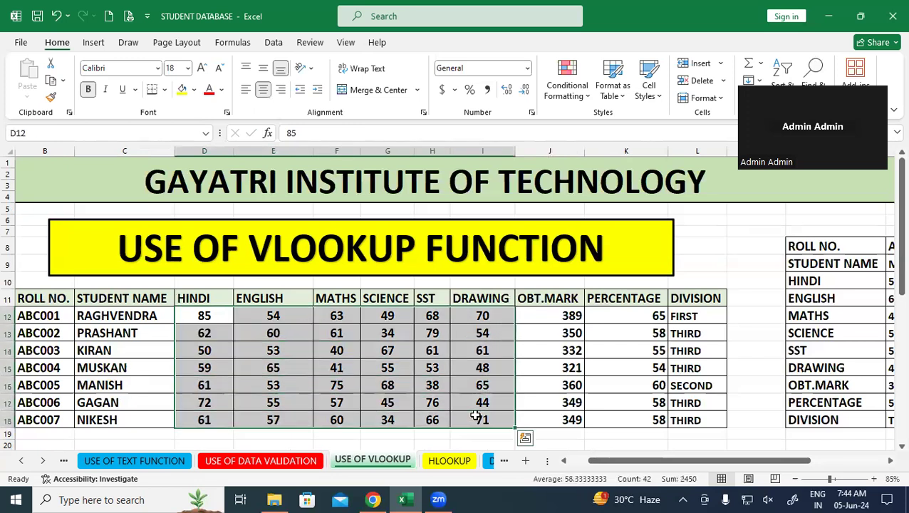
click(720, 229)
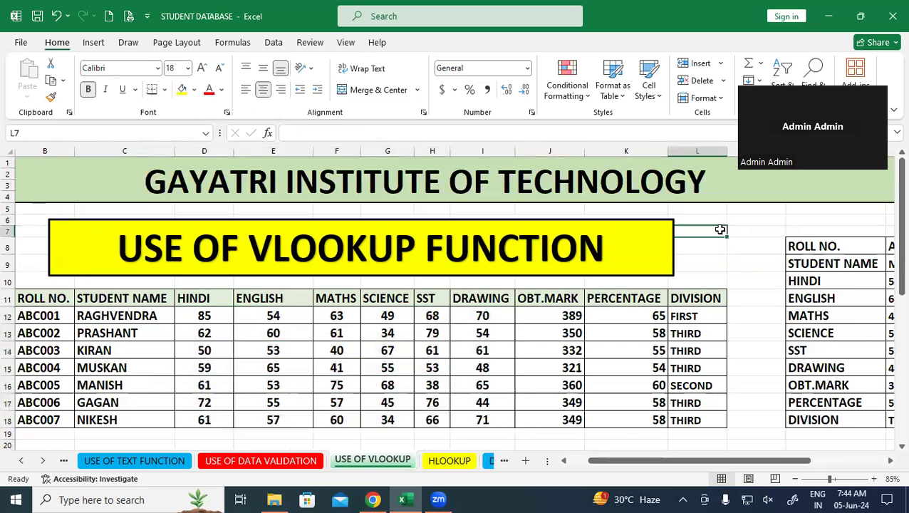
text(5)
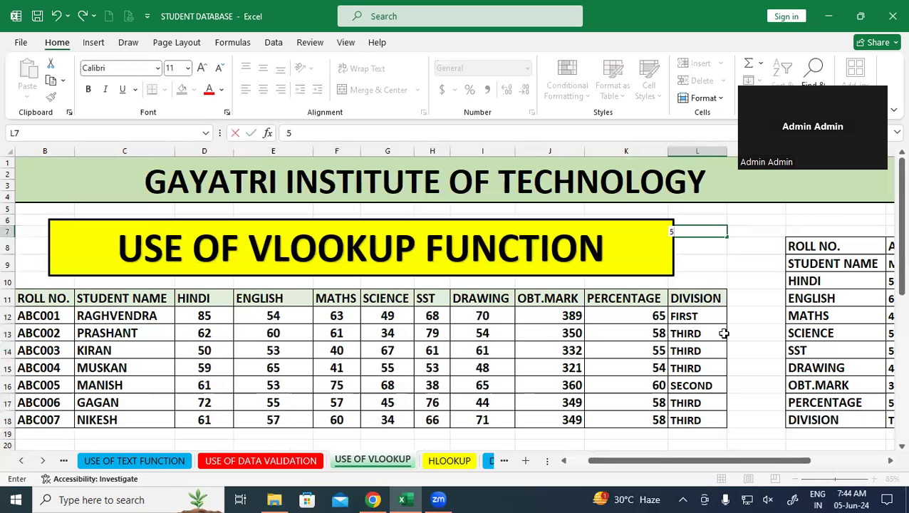
click(757, 349)
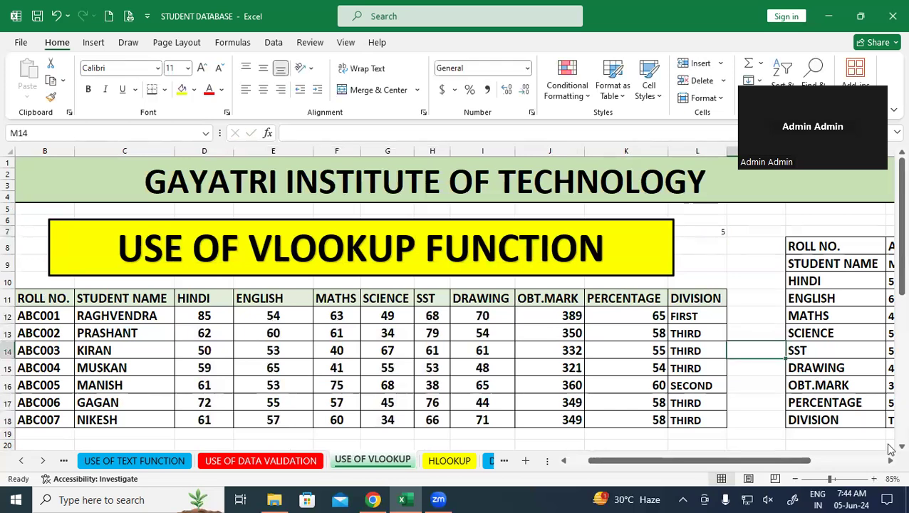
click(710, 229)
click(202, 69)
click(202, 69)
click(202, 68)
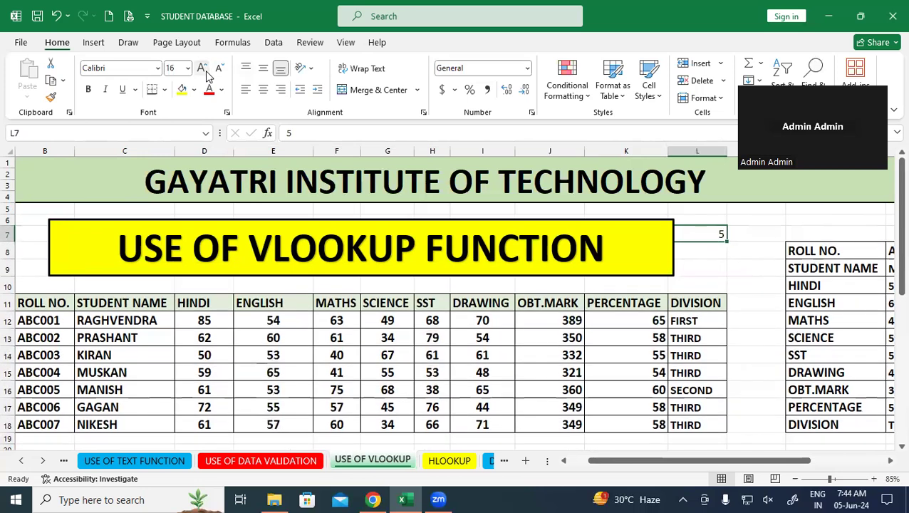
click(747, 338)
- Copy the 5 in L7 and add it to all subject marks in D12:I18 using Paste Special with the Add operation
click(704, 229)
key(ctrl+c)
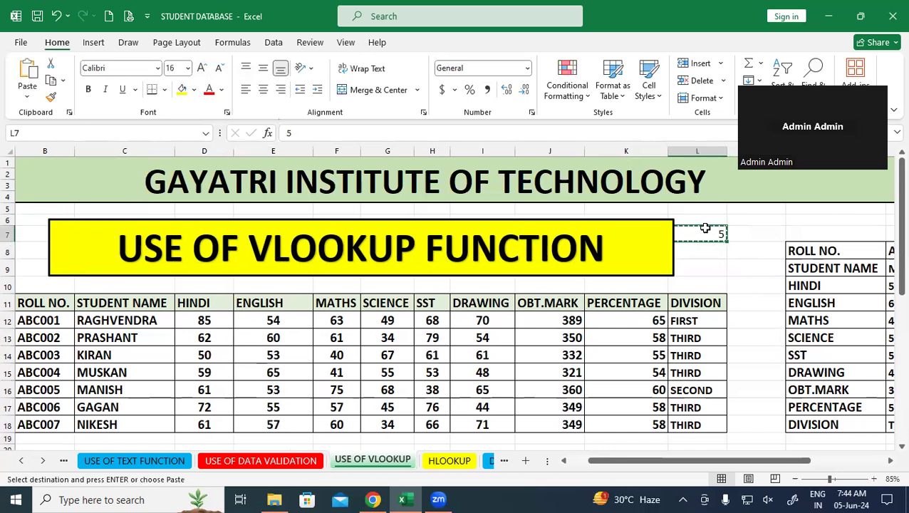
click(654, 395)
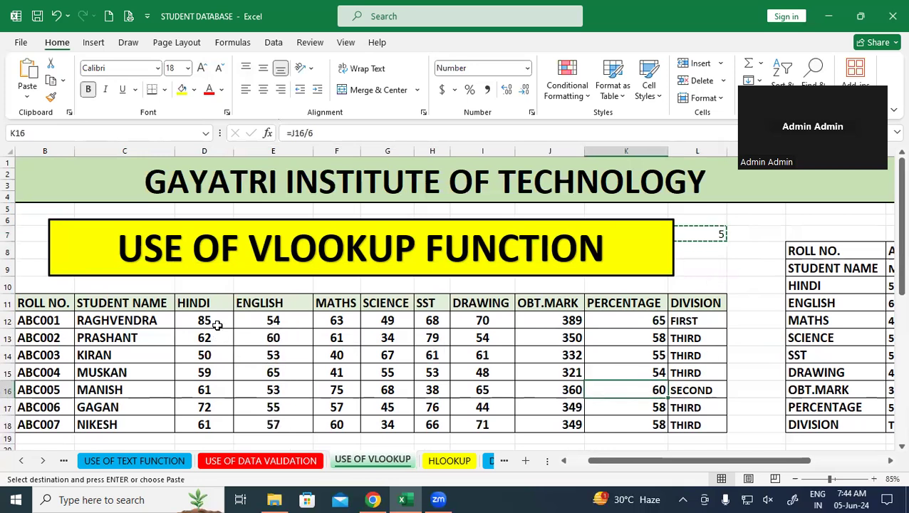
drag(217, 324, 483, 420)
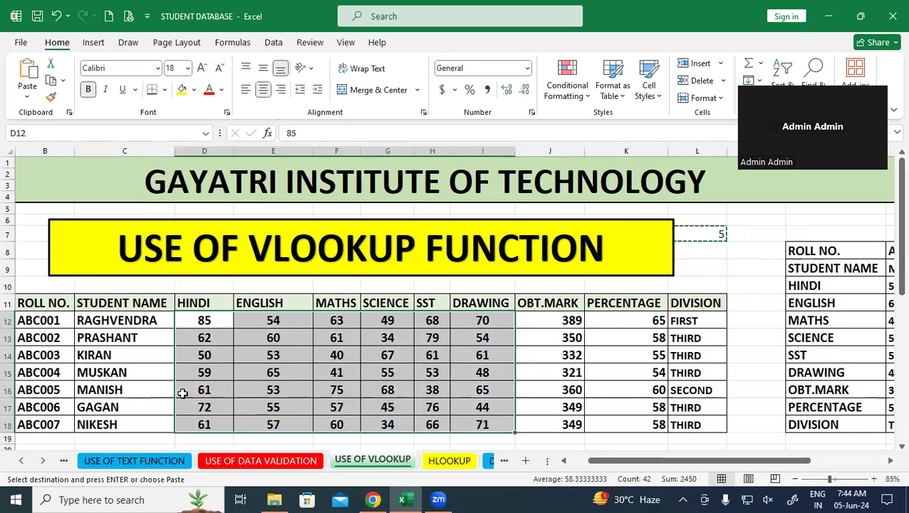
right_click(296, 350)
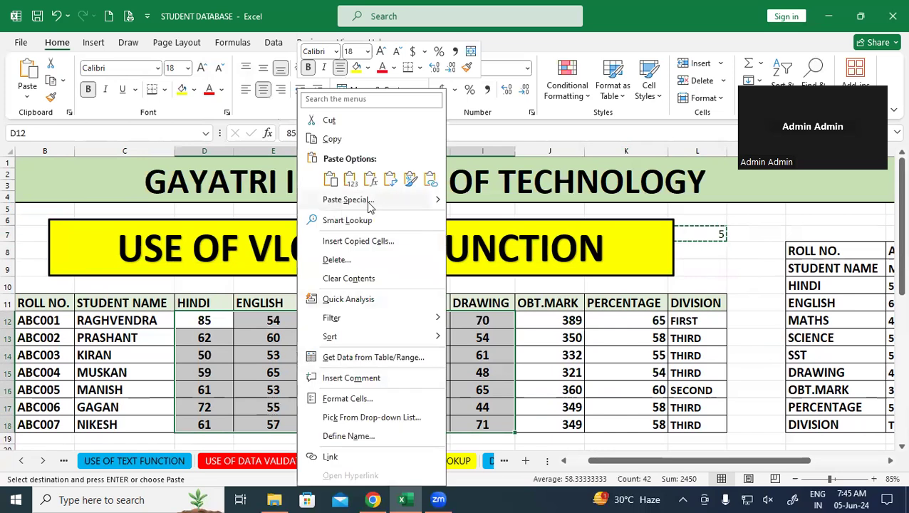
click(347, 200)
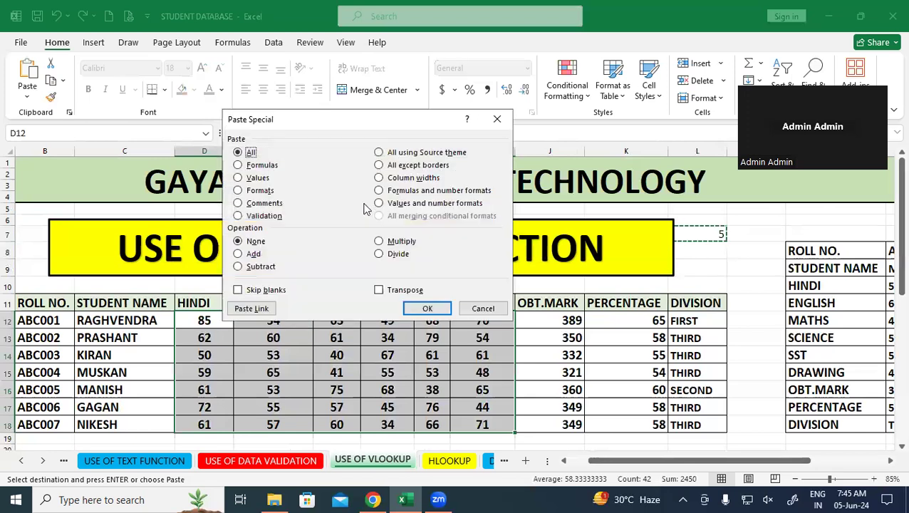
click(254, 255)
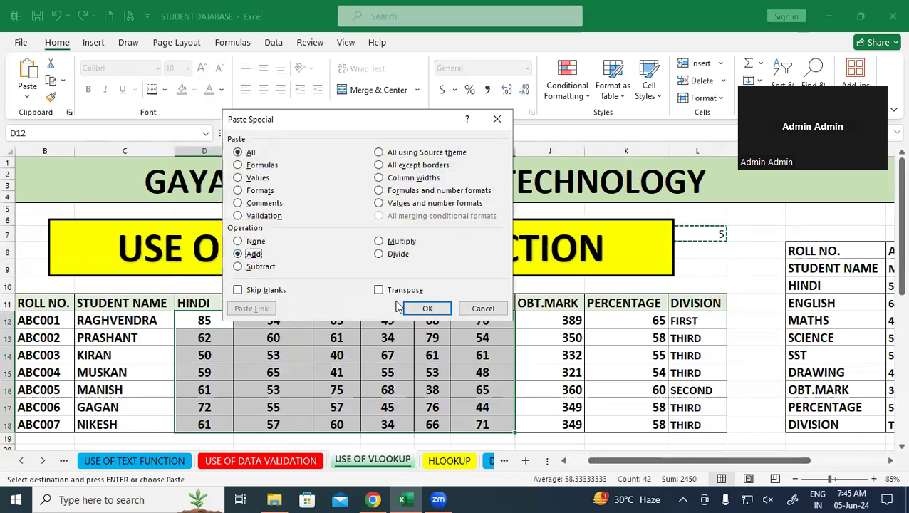
click(425, 306)
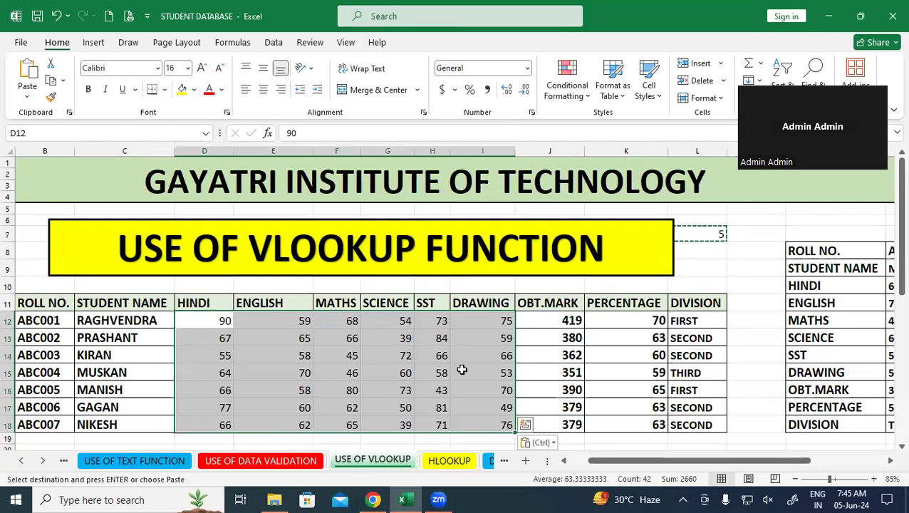
- Subtract the copied 5 from all subject marks in D12:I18 using Paste Special with the Subtract operation
right_click(276, 339)
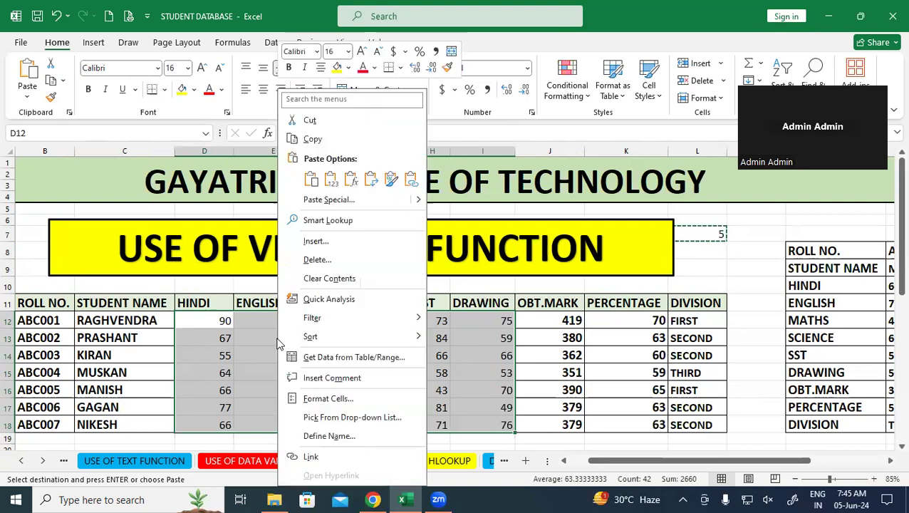
click(329, 199)
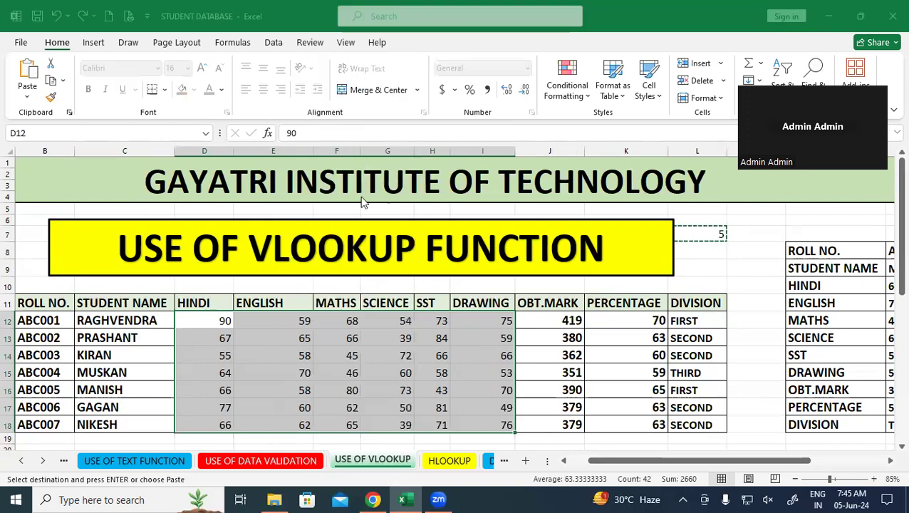
click(258, 266)
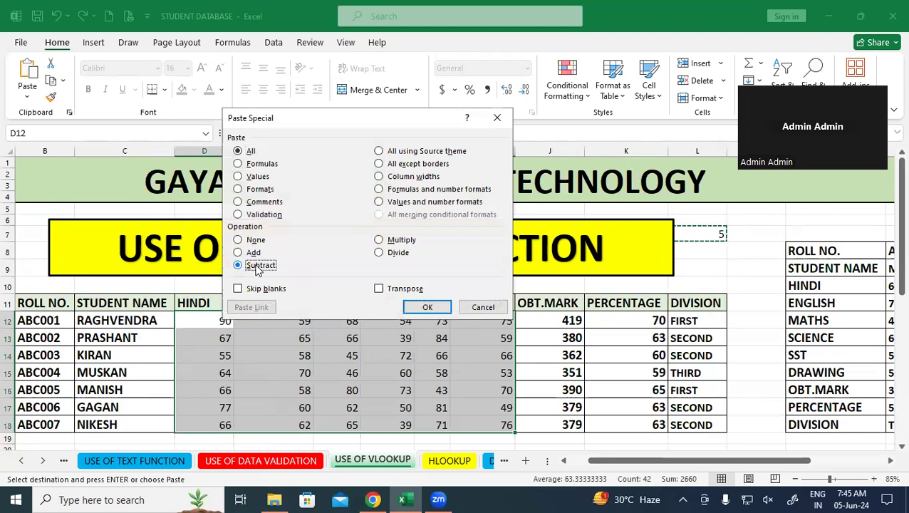
click(439, 306)
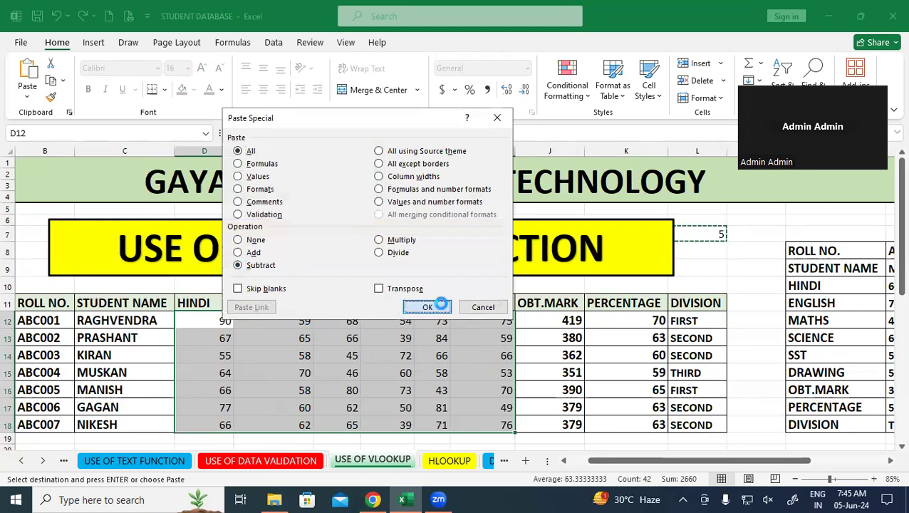